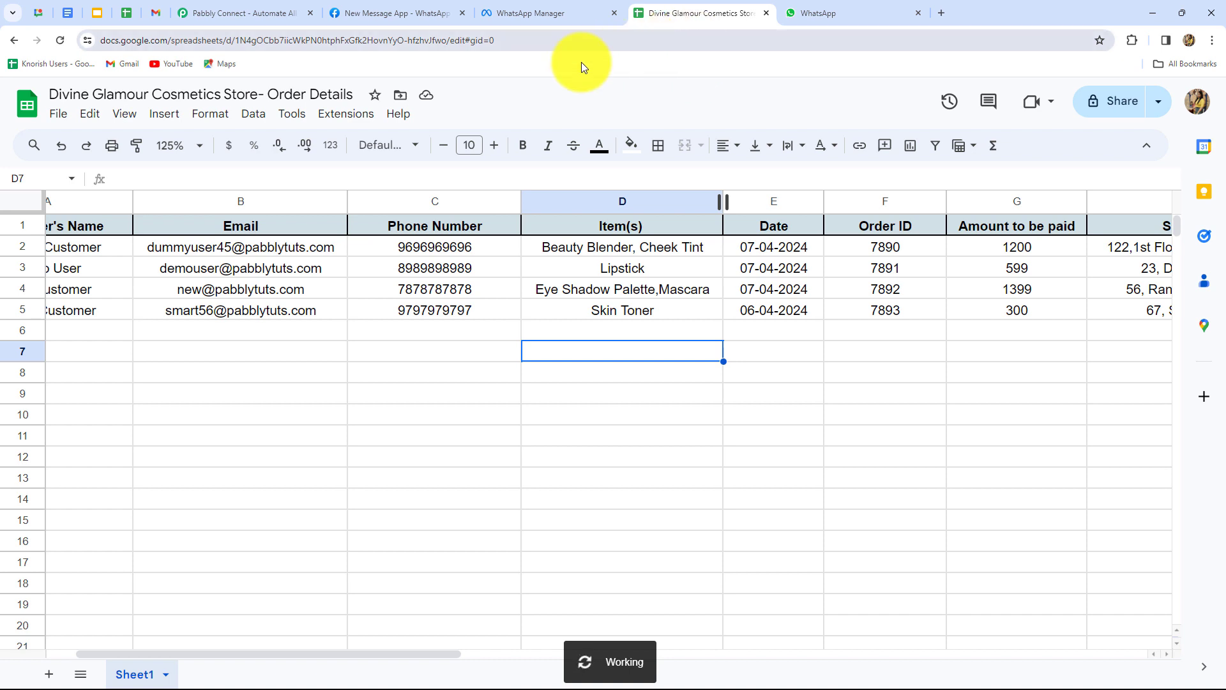
Scroll through the order rows and check the WhatsApp order confirmation tab.
drag(325, 654, 278, 668)
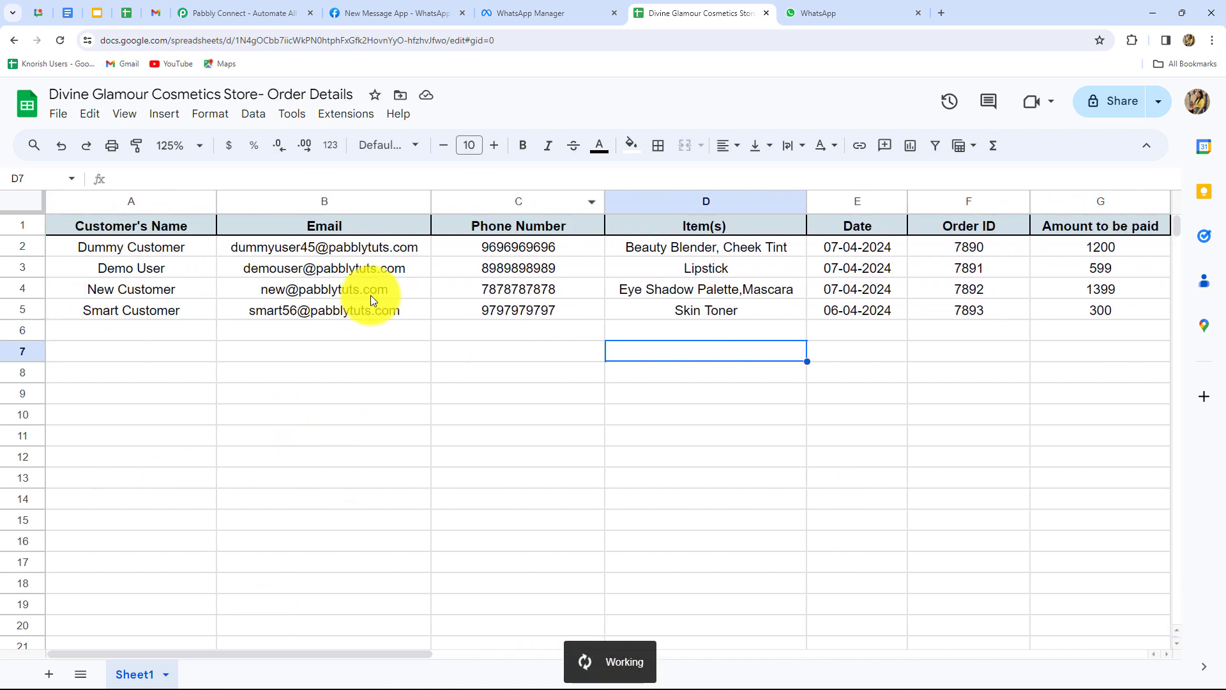
click(529, 566)
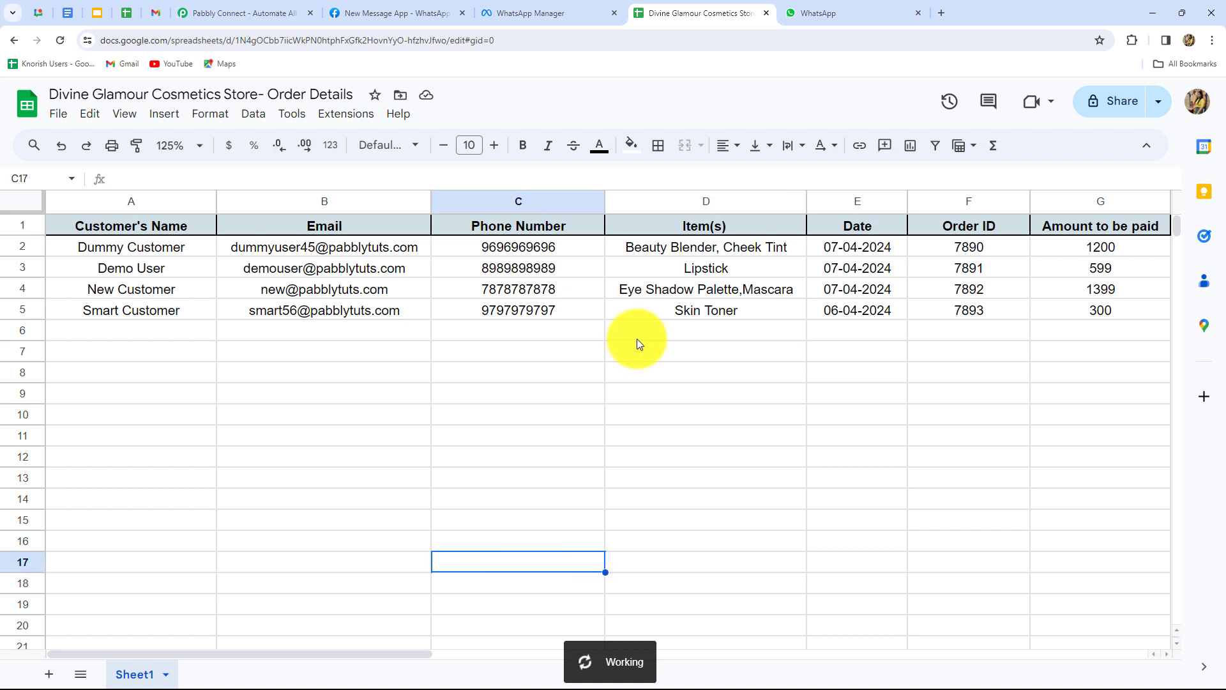
click(865, 9)
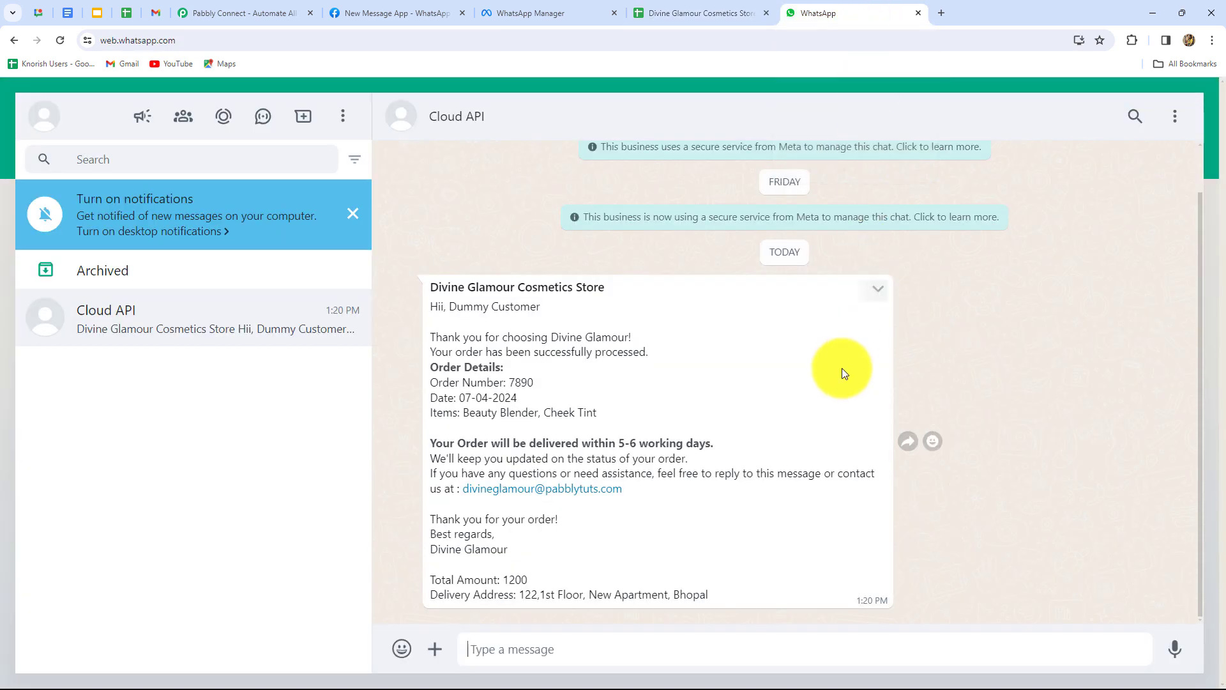
click(746, 9)
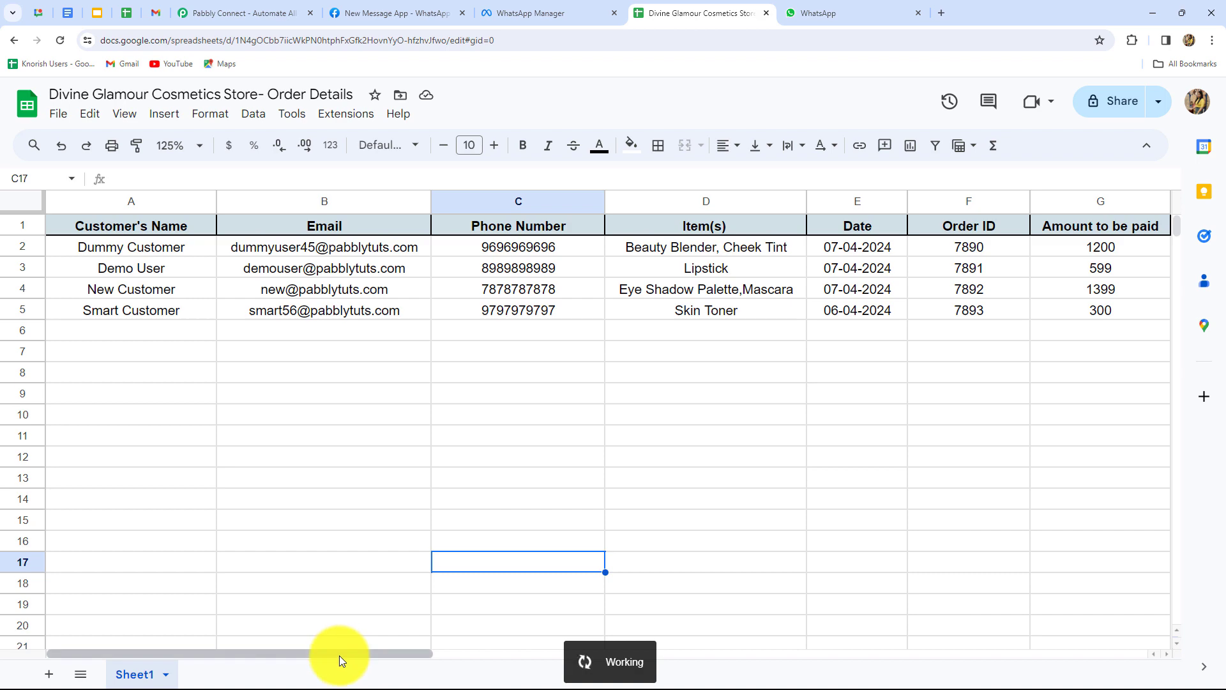
Scroll across the remaining order columns, then switch to the Pabbly Connect homepage.
drag(339, 655, 411, 370)
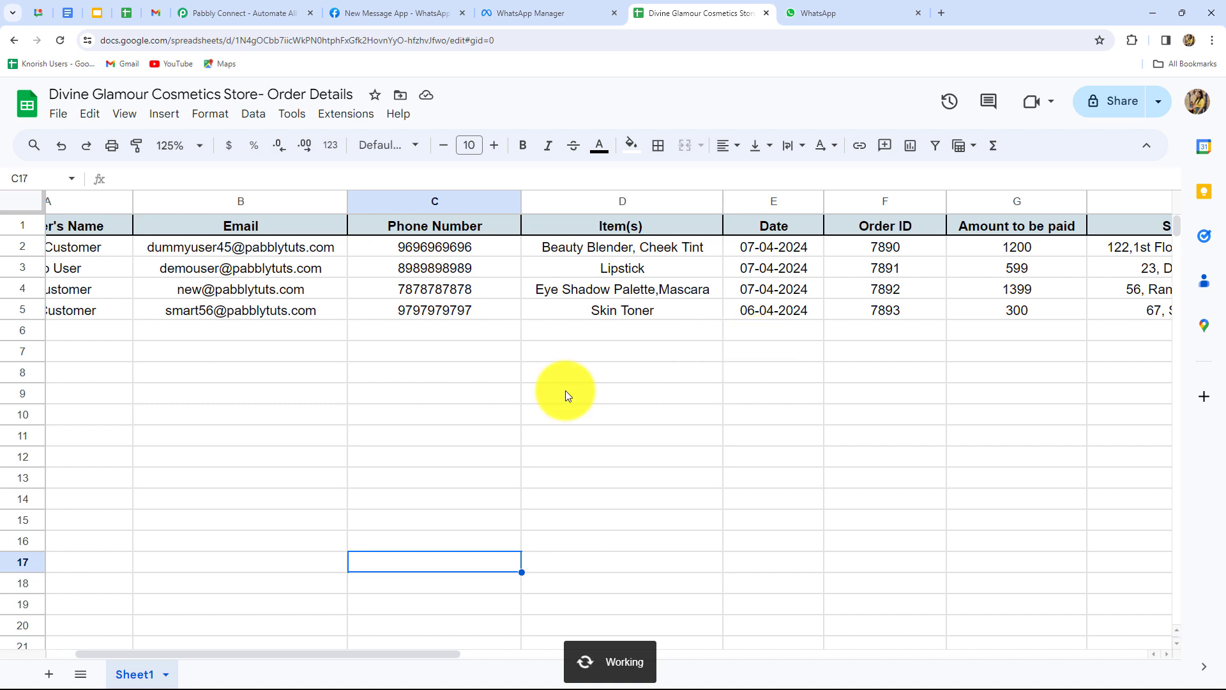
drag(363, 653, 446, 682)
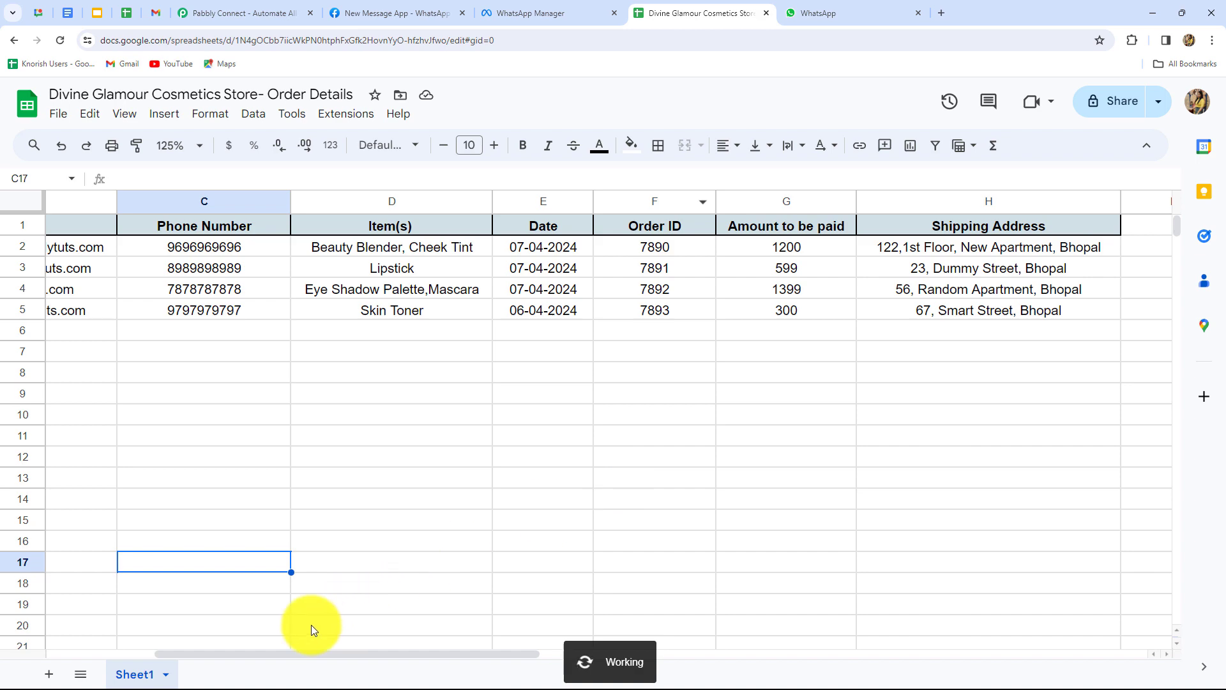
drag(281, 652, 69, 642)
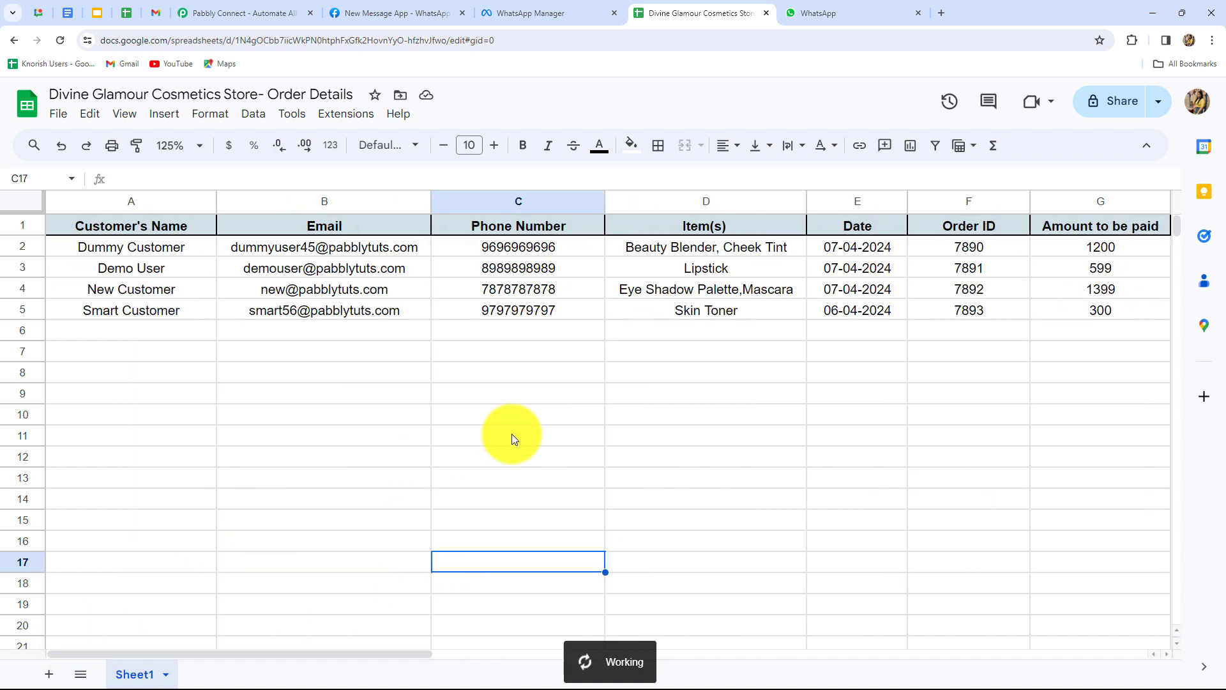
click(277, 15)
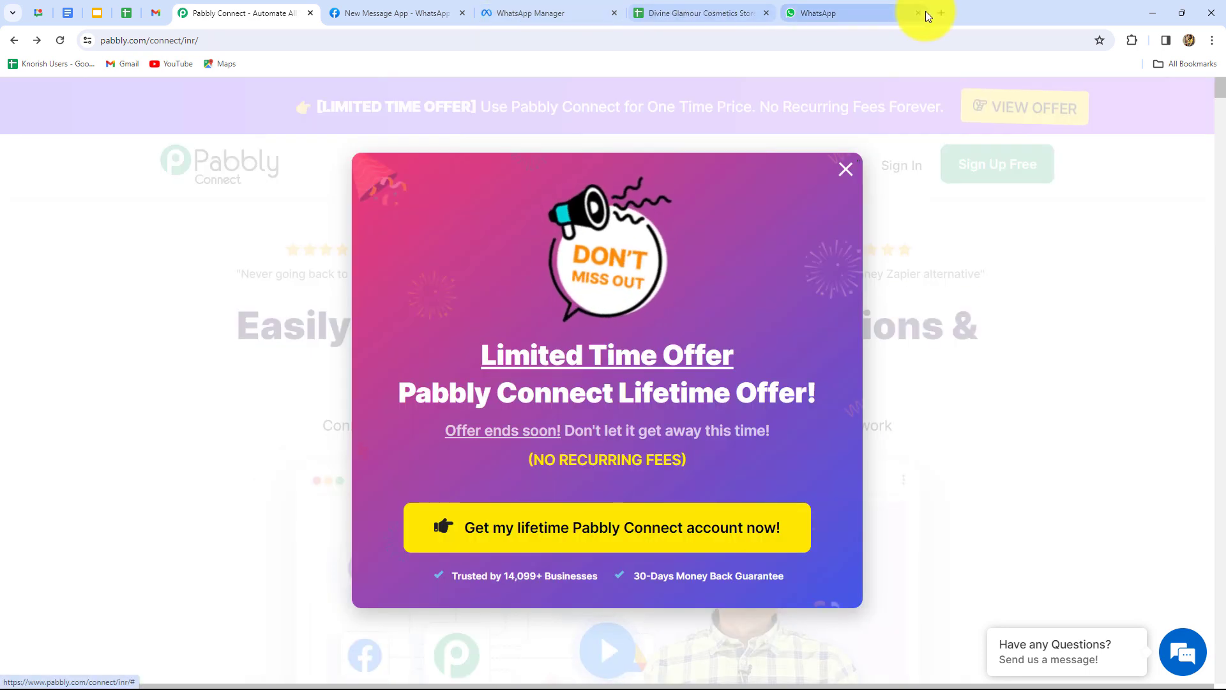
Close the Limited Time Offer pop-up covering the Pabbly Connect homepage.
click(843, 171)
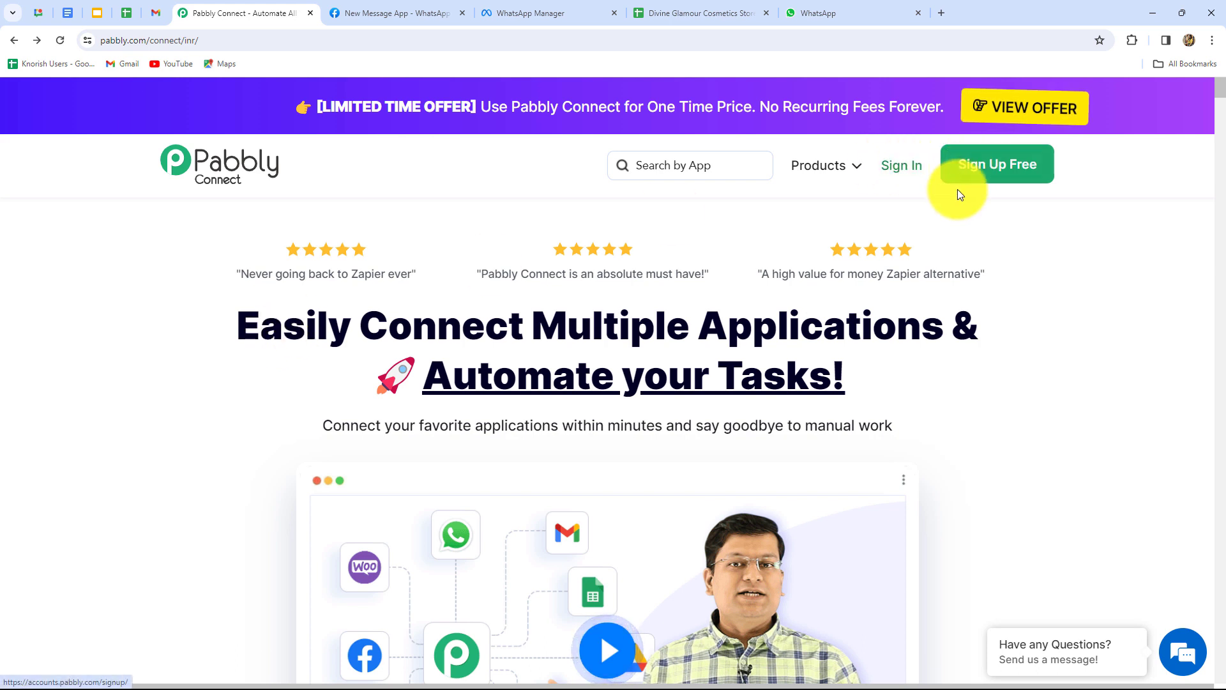
drag(242, 335, 884, 404)
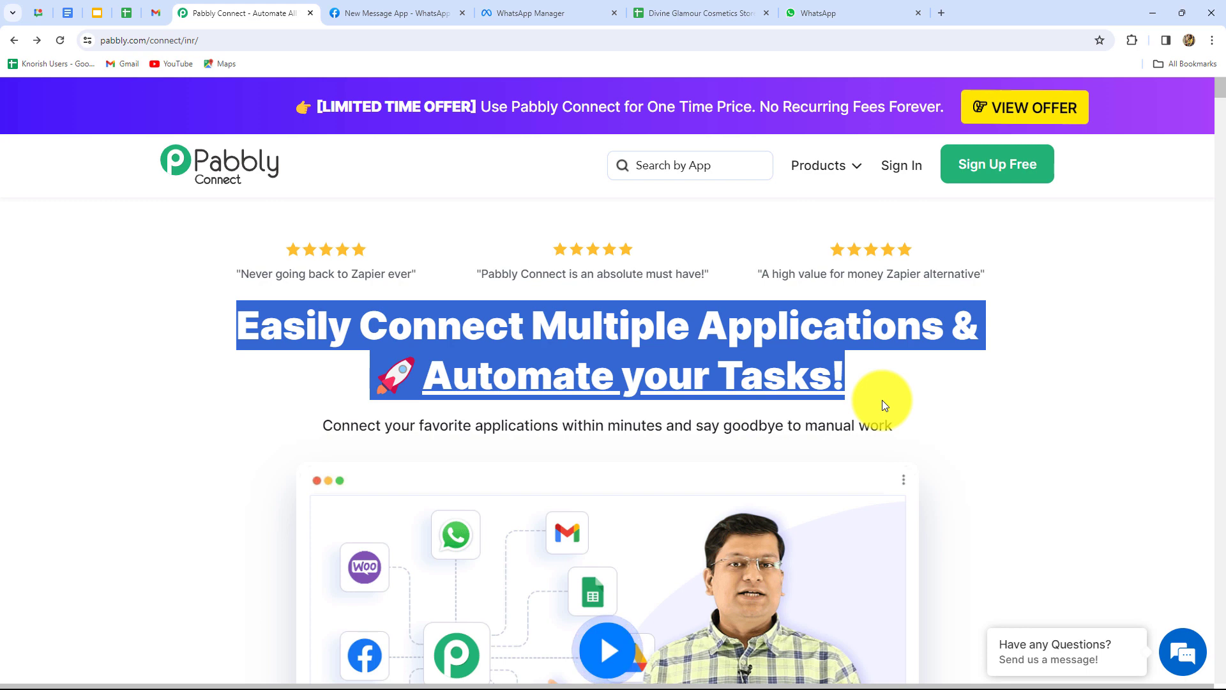
click(887, 396)
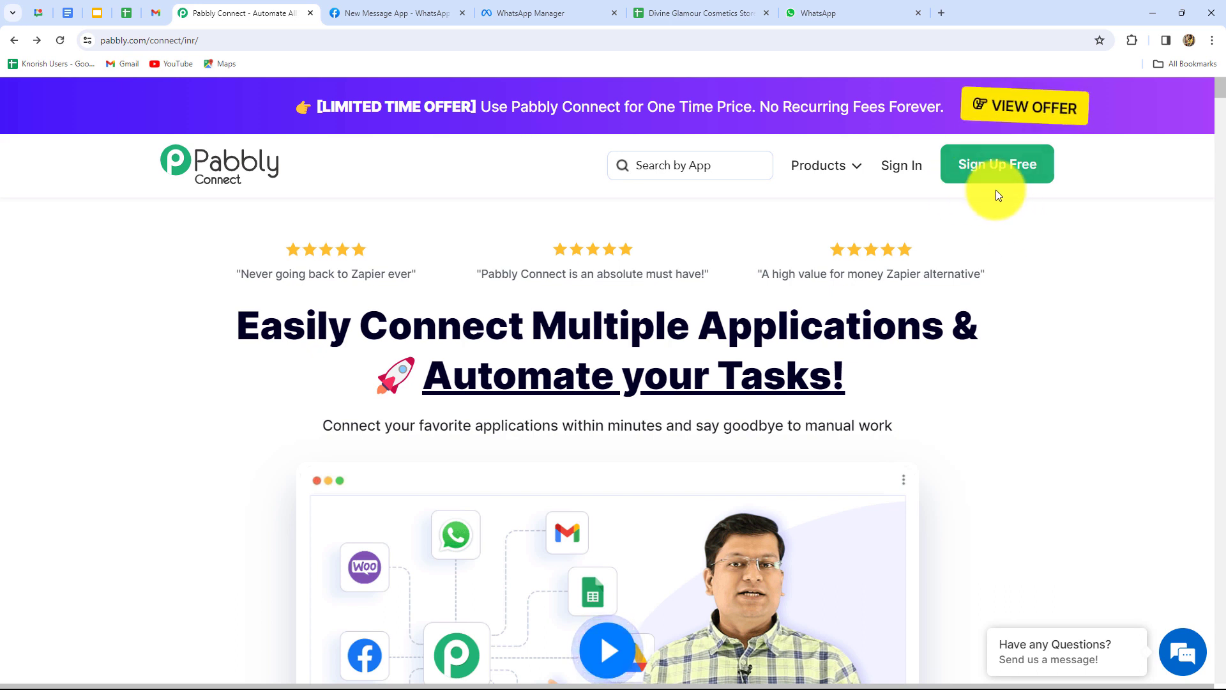
Sign in to the Pabbly account.
click(899, 168)
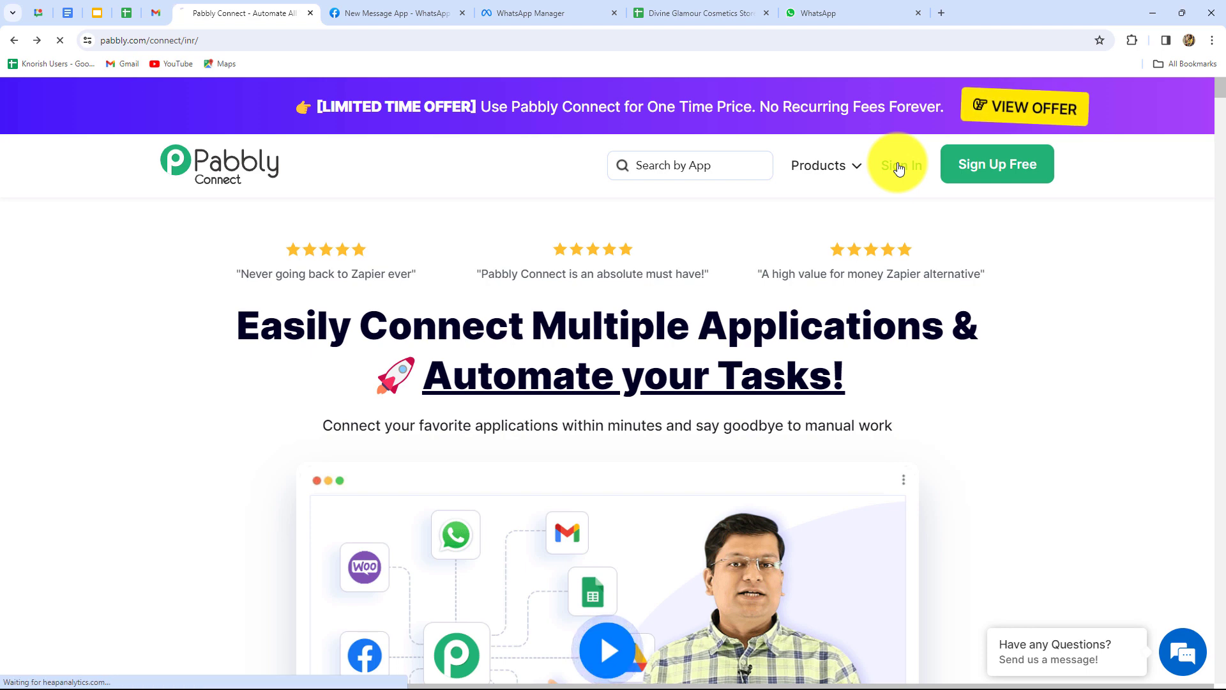
scroll(404, 580, down, 3)
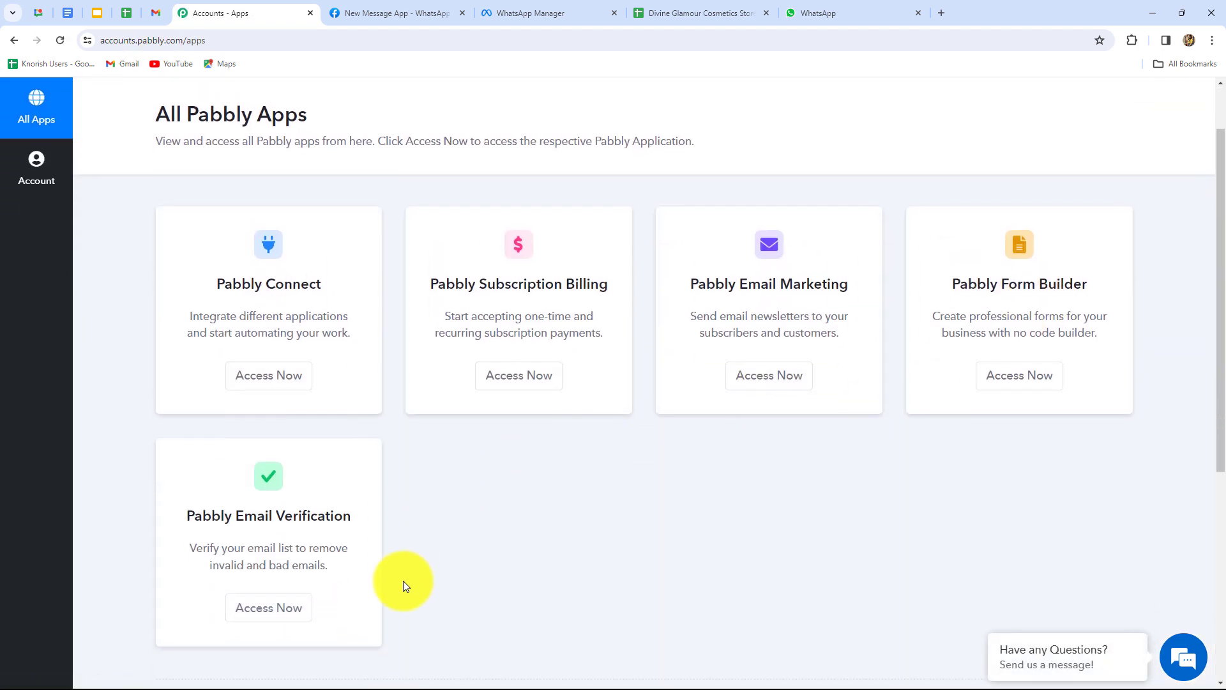
scroll(404, 580, up, 3)
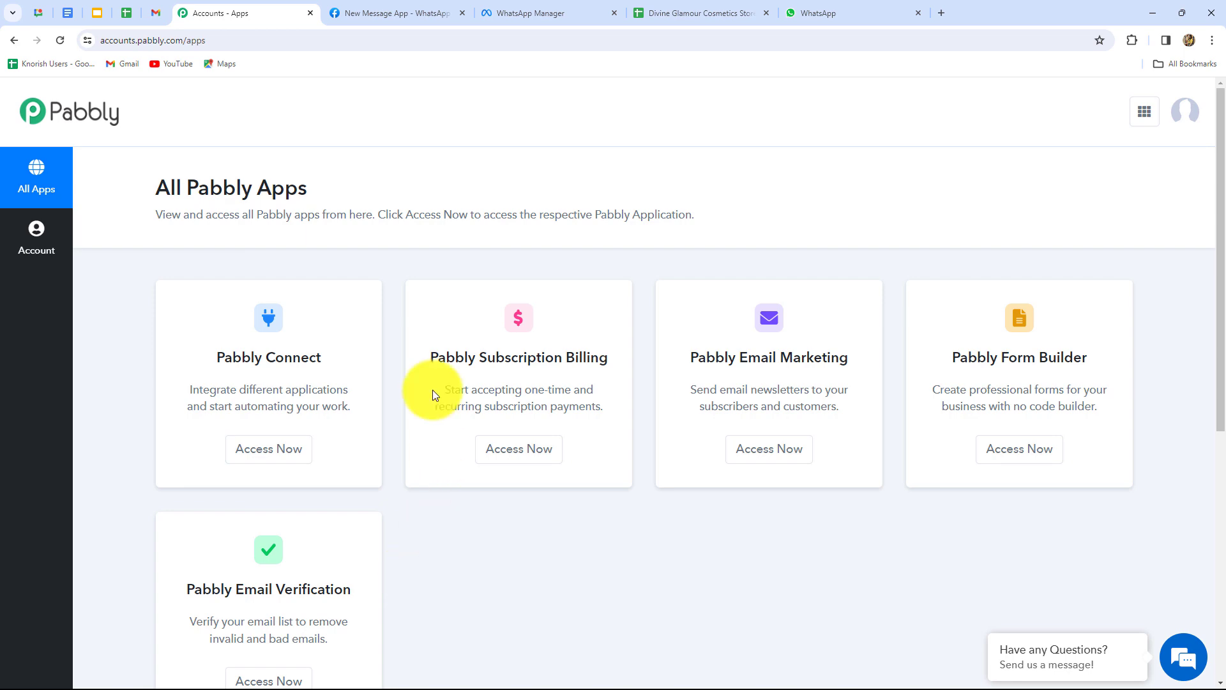
Open the Pabbly Connect app from its card to reach the empty dashboard.
drag(208, 356, 364, 359)
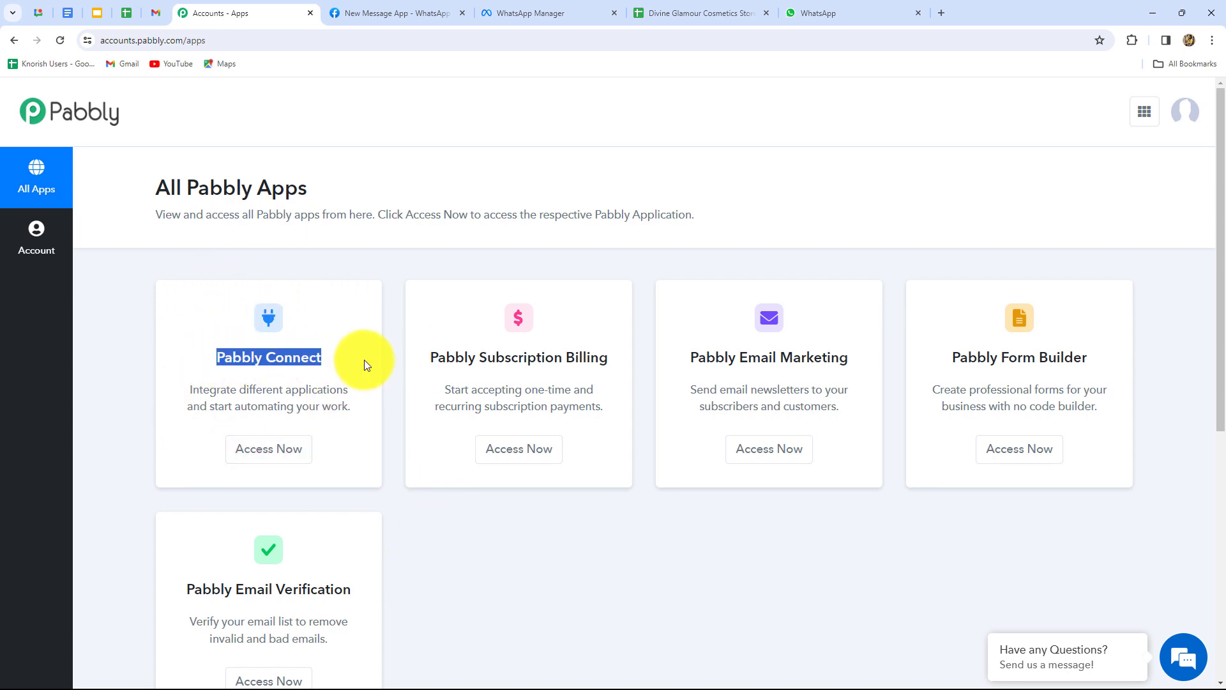
click(273, 451)
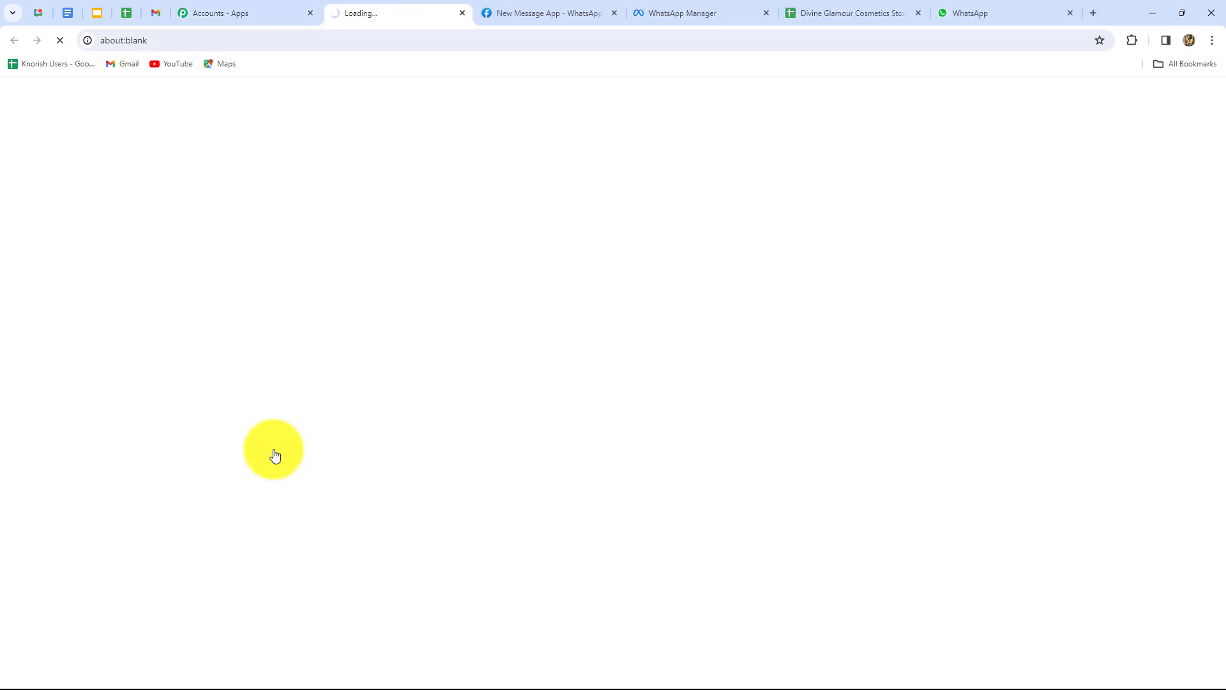
scroll(905, 510, down, 2)
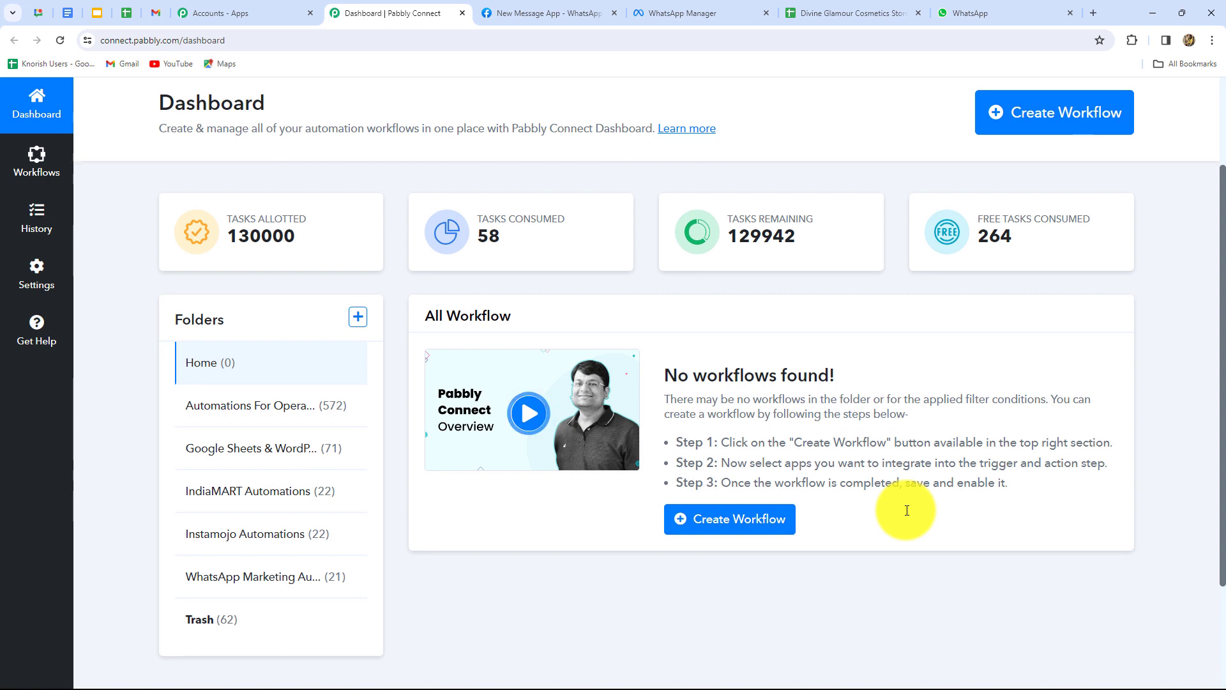
scroll(906, 510, up, 2)
scroll(906, 510, down, 1)
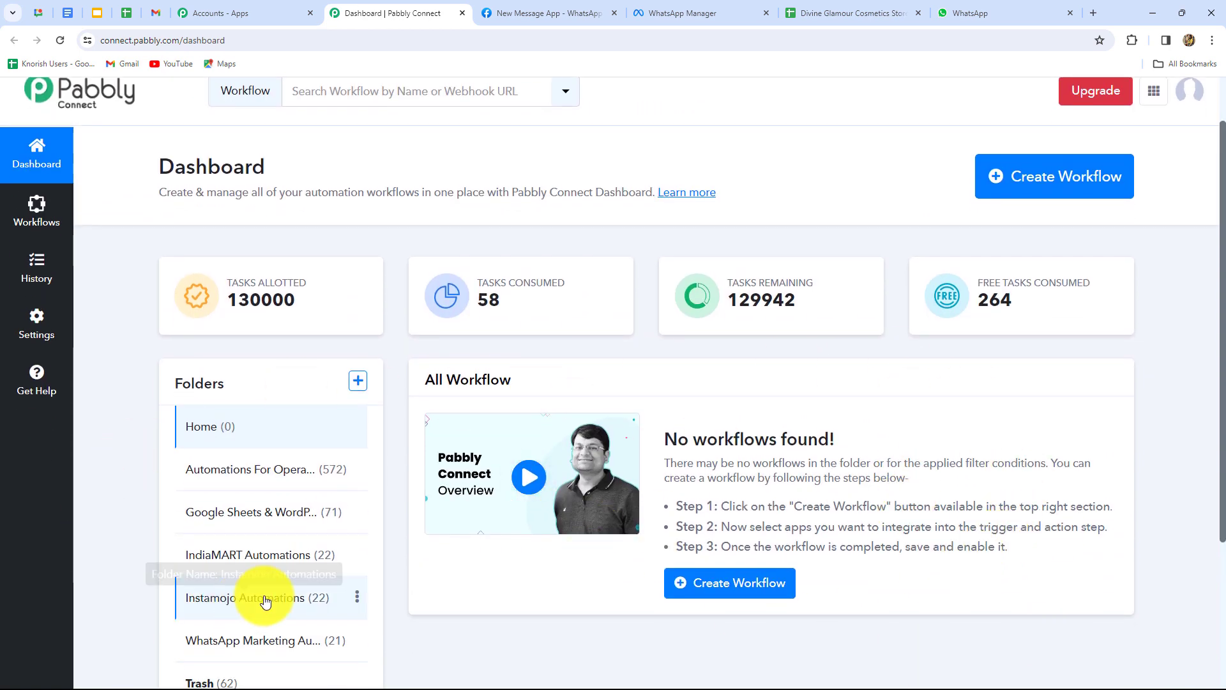
scroll(316, 576, down, 3)
scroll(315, 576, up, 3)
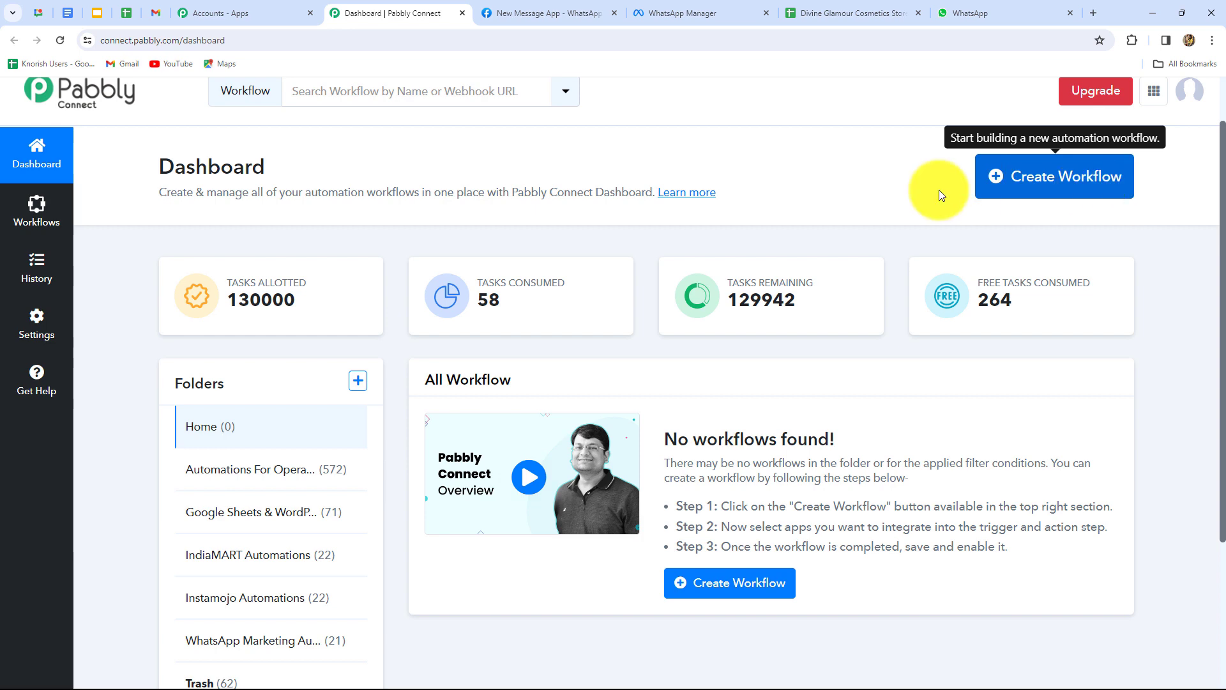
Create a workflow named 'Automate Order Processing with Google Sheets & WhatsApp' under Automations For Operations.
click(1016, 195)
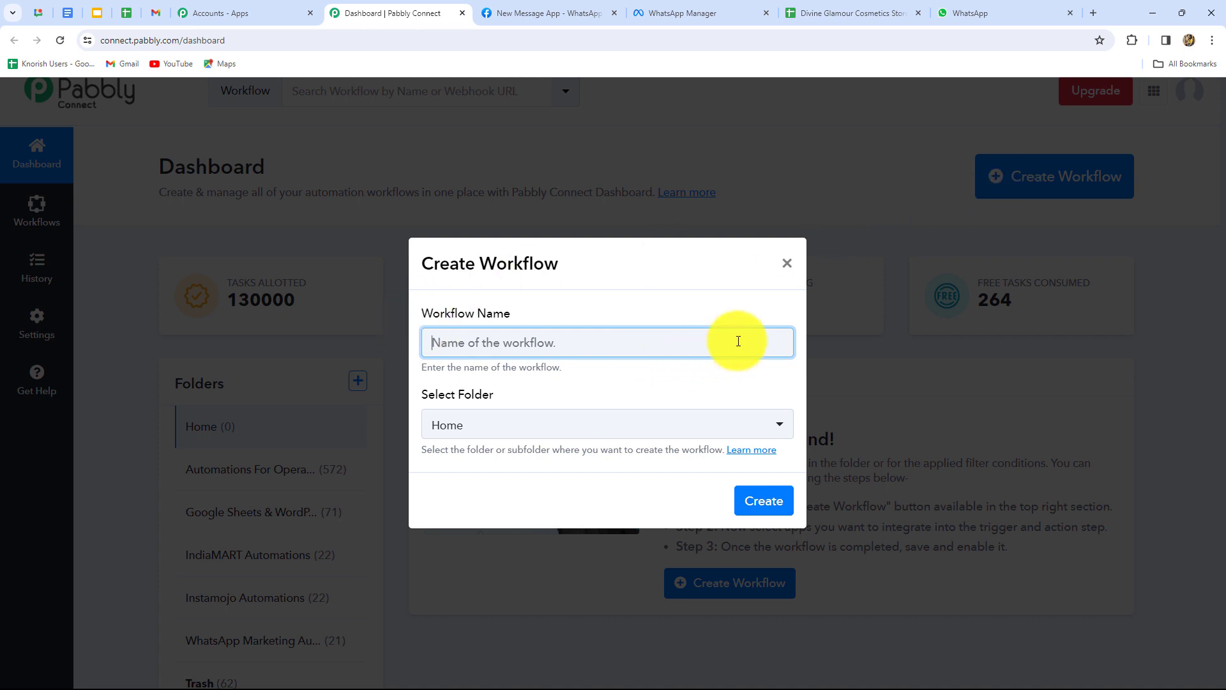
text(Automate Order Processing with Google Sheets & WhatsApp)
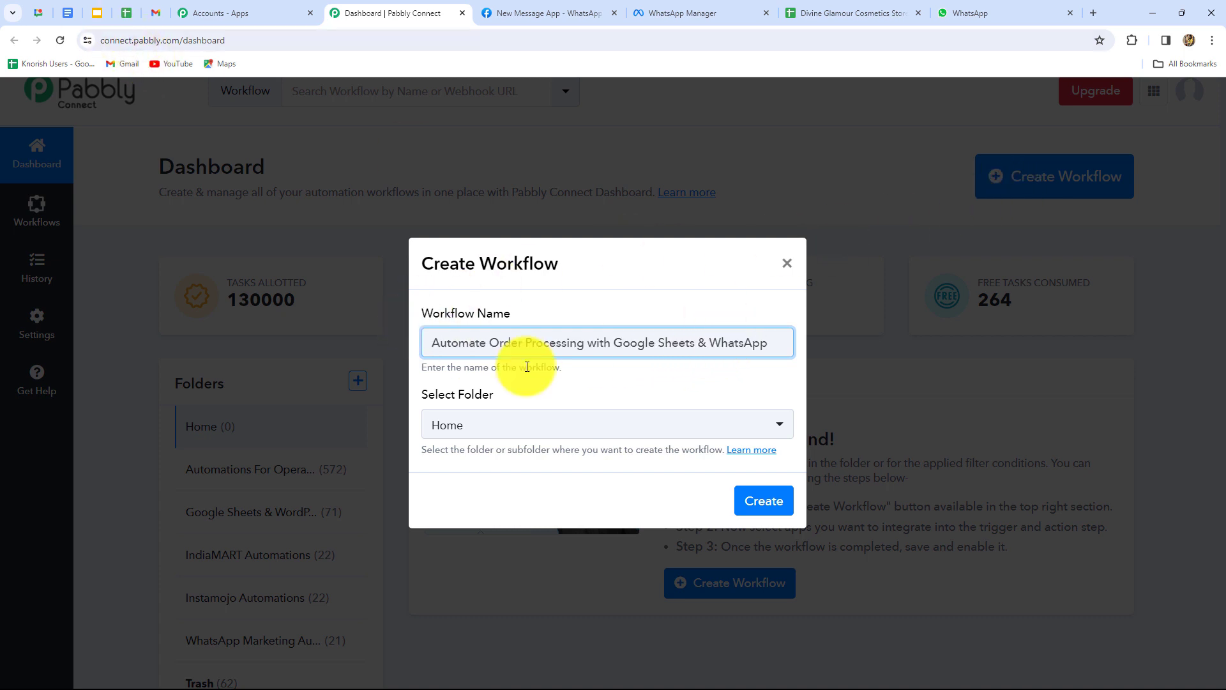
click(630, 428)
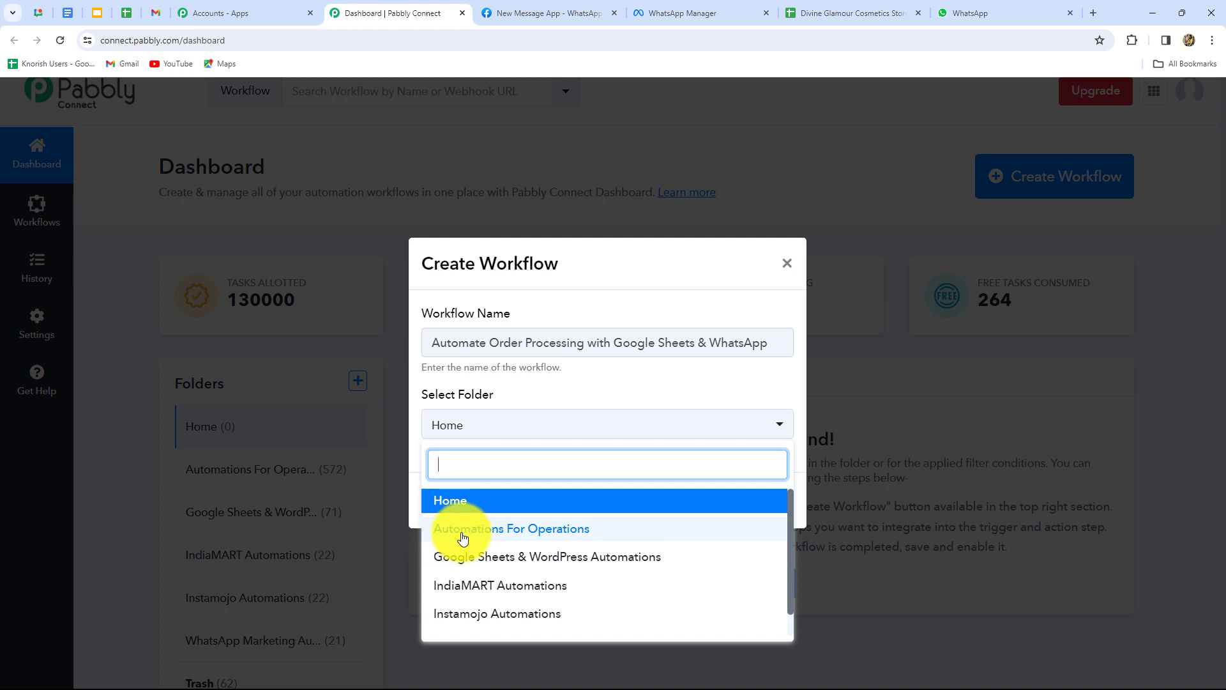
click(562, 530)
Confirm the new workflow so its editor opens with an empty trigger step.
click(769, 501)
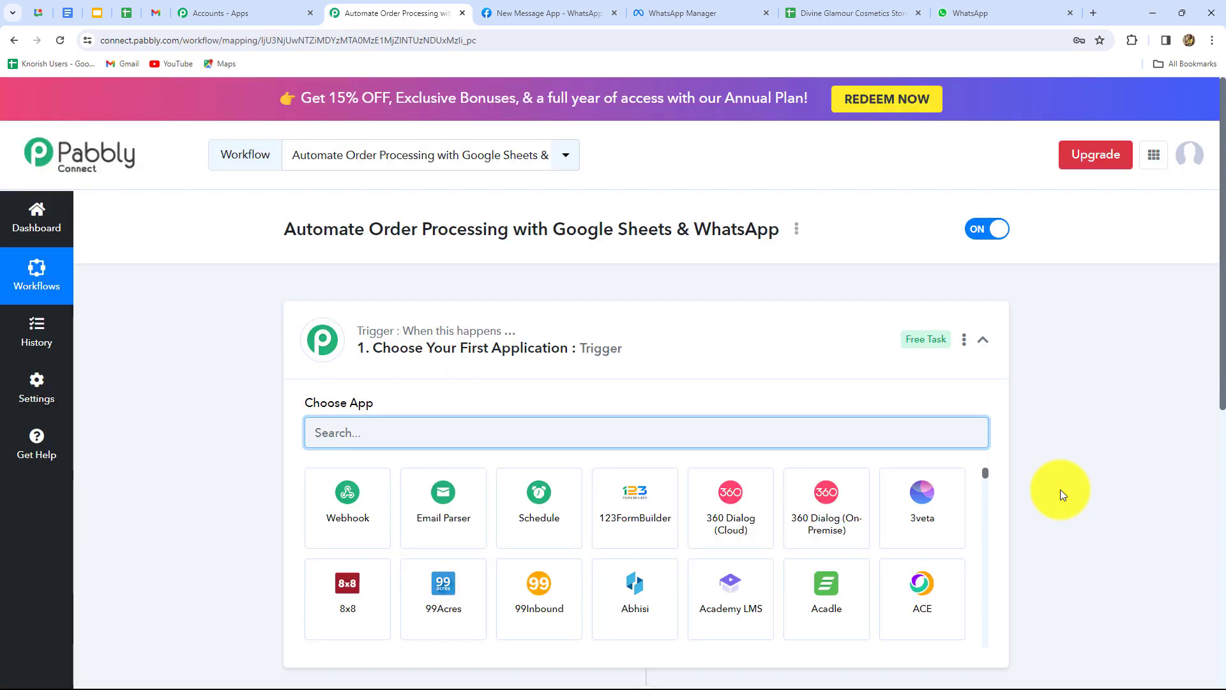
scroll(1060, 489, down, 3)
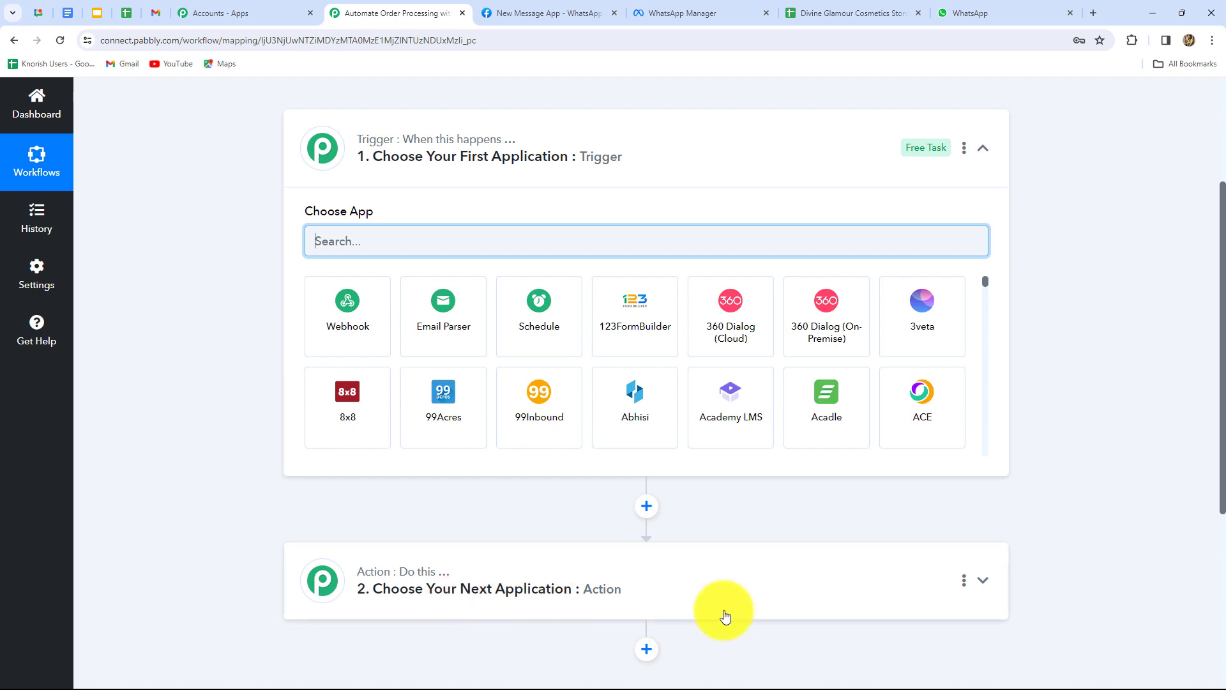
scroll(777, 613, down, 4)
scroll(776, 613, up, 4)
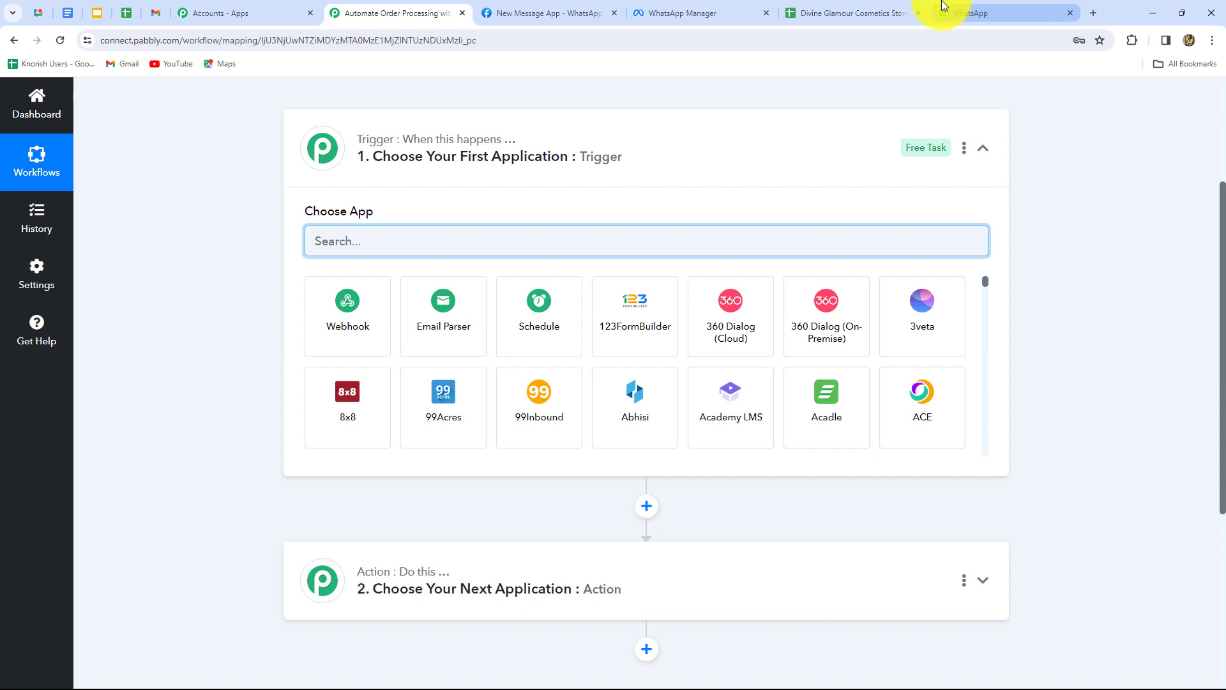
Compare the order details spreadsheet with the workflow's Choose App trigger step.
click(834, 12)
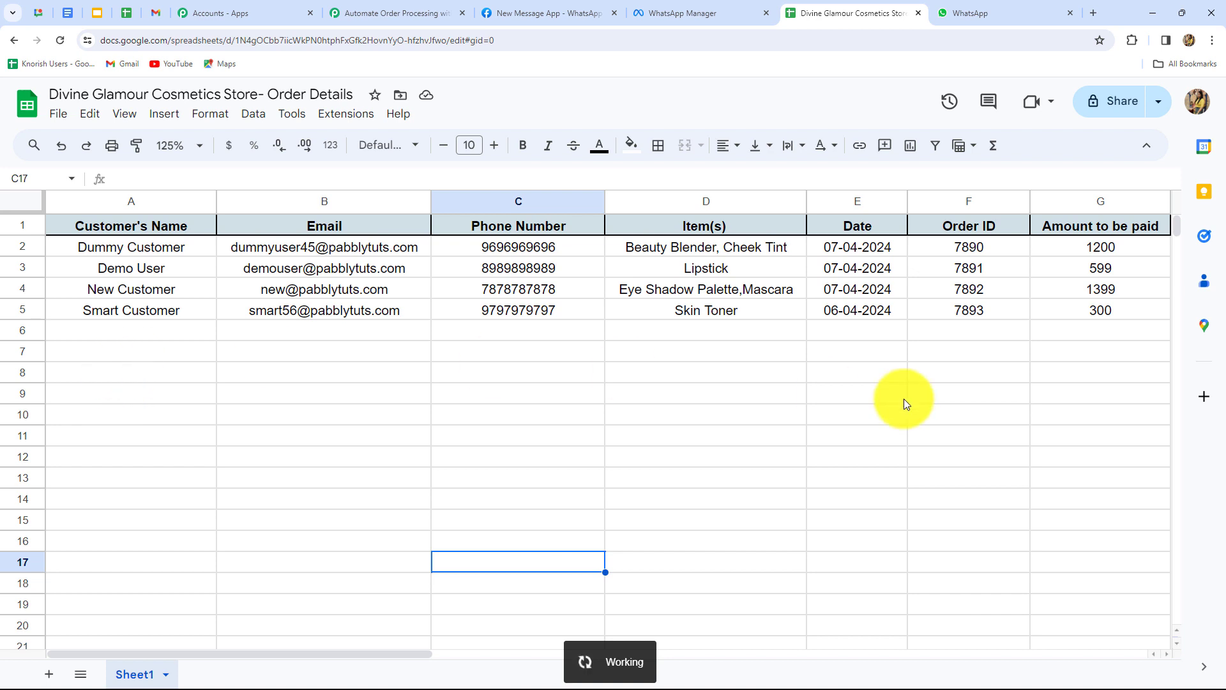
click(397, 14)
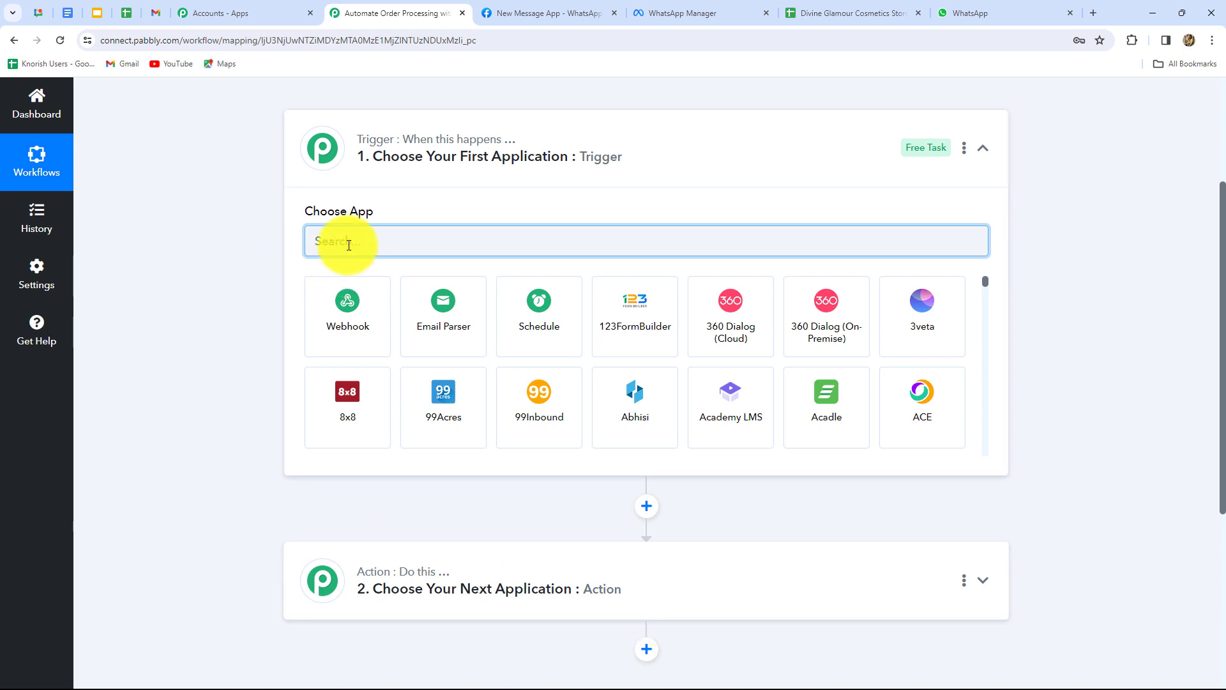
click(805, 14)
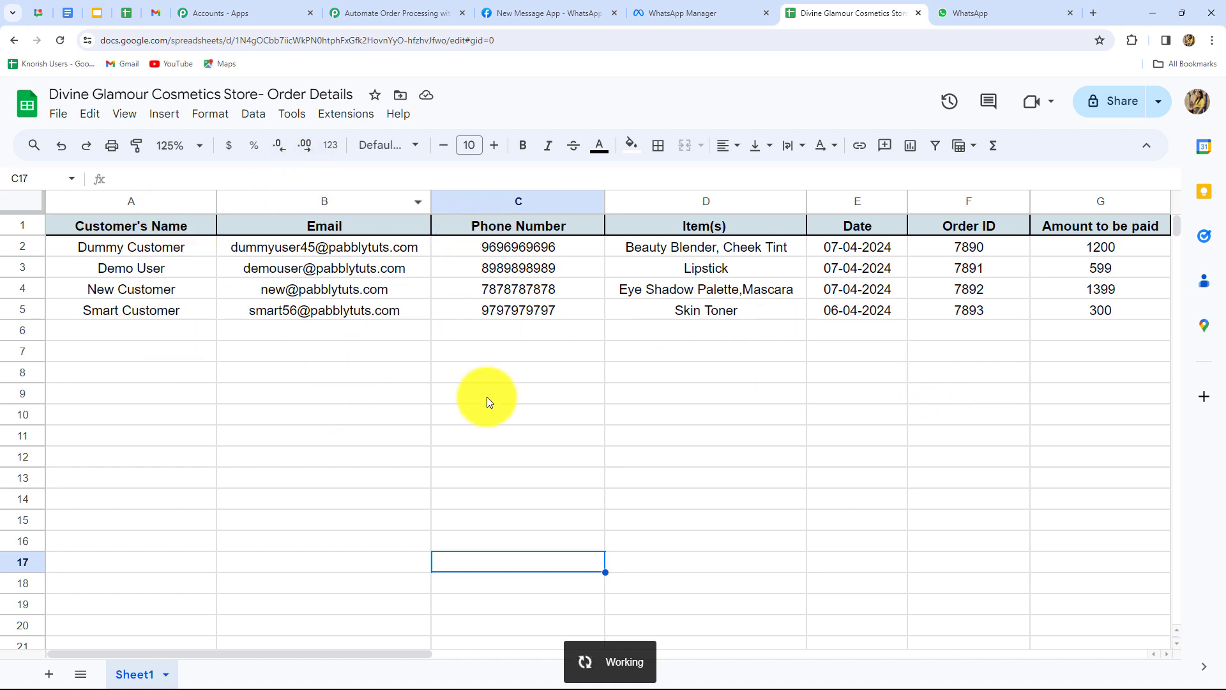
drag(384, 648, 529, 661)
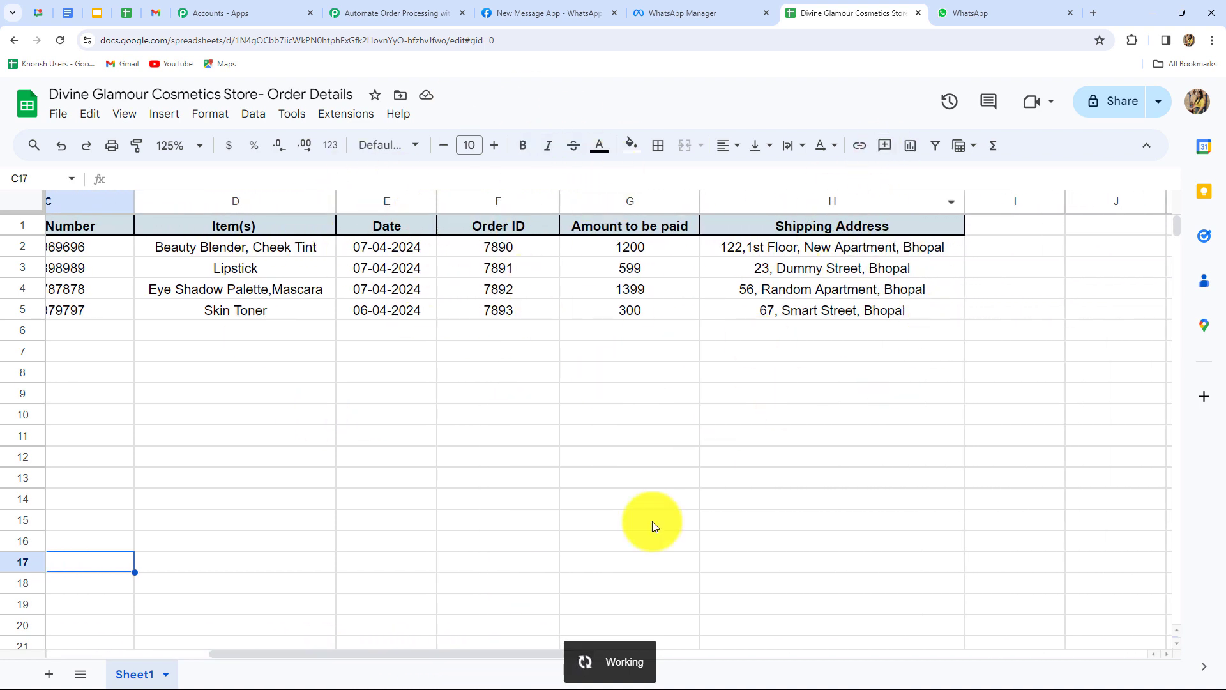
drag(469, 657, 309, 657)
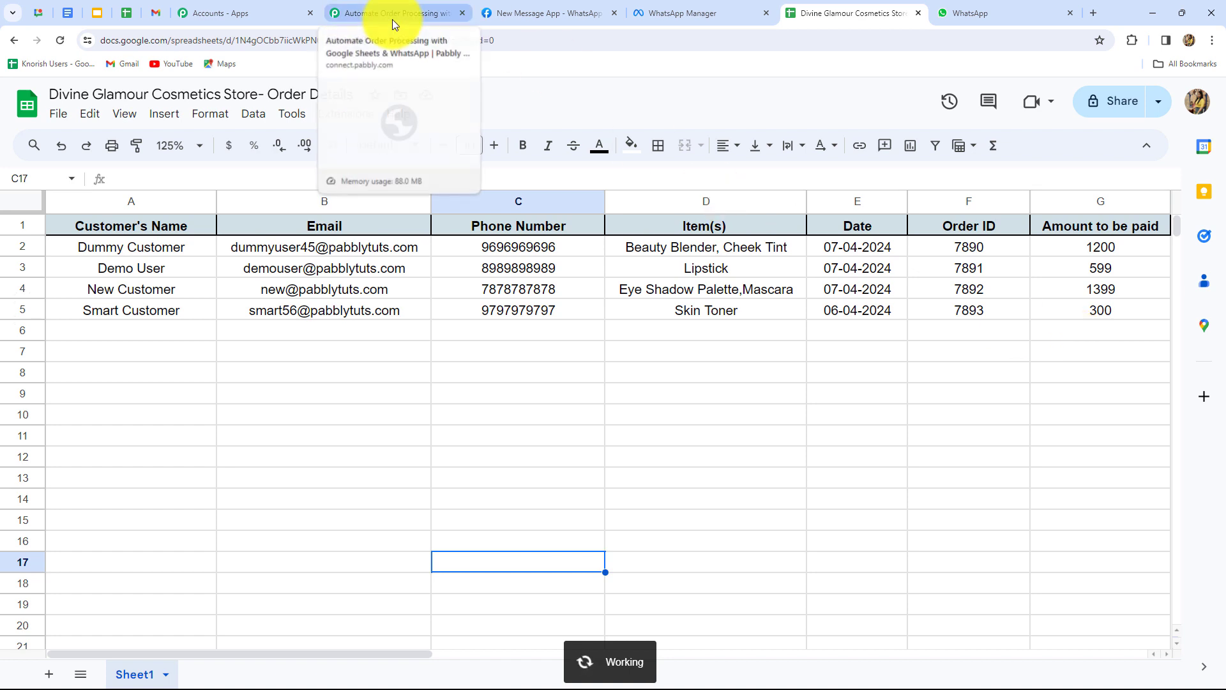
Set the trigger to Google Sheets with the New or Updated Spreadsheet Row event.
click(415, 9)
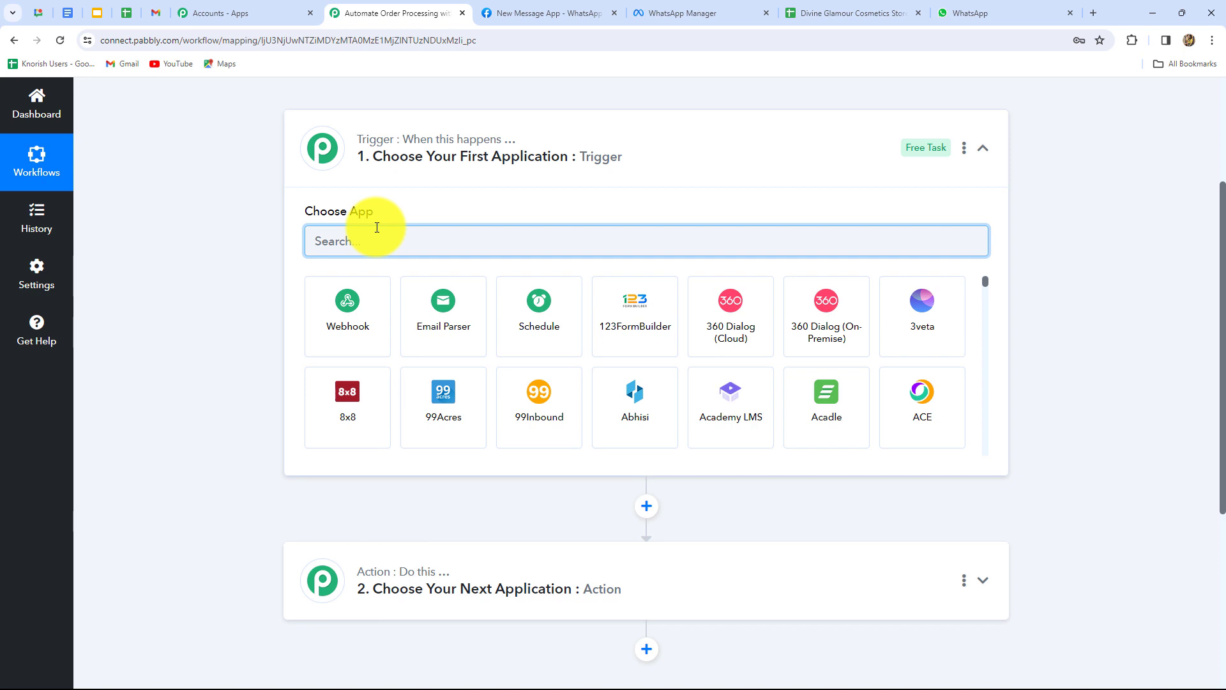
text(Goog)
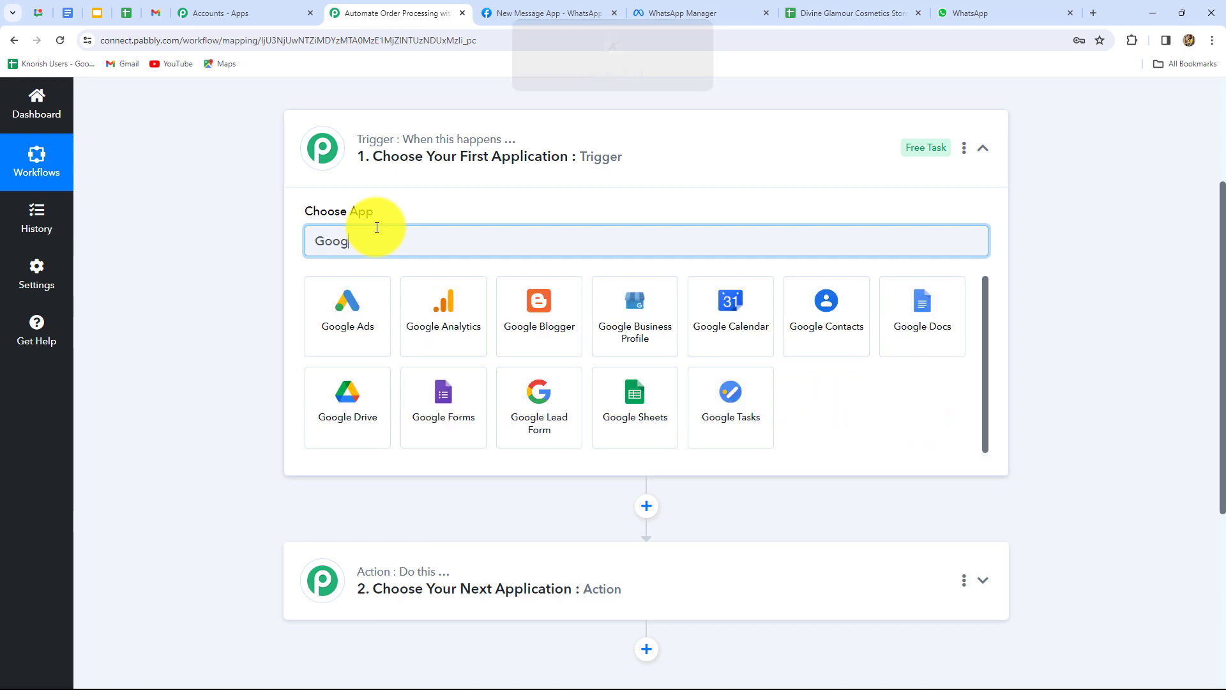
click(636, 402)
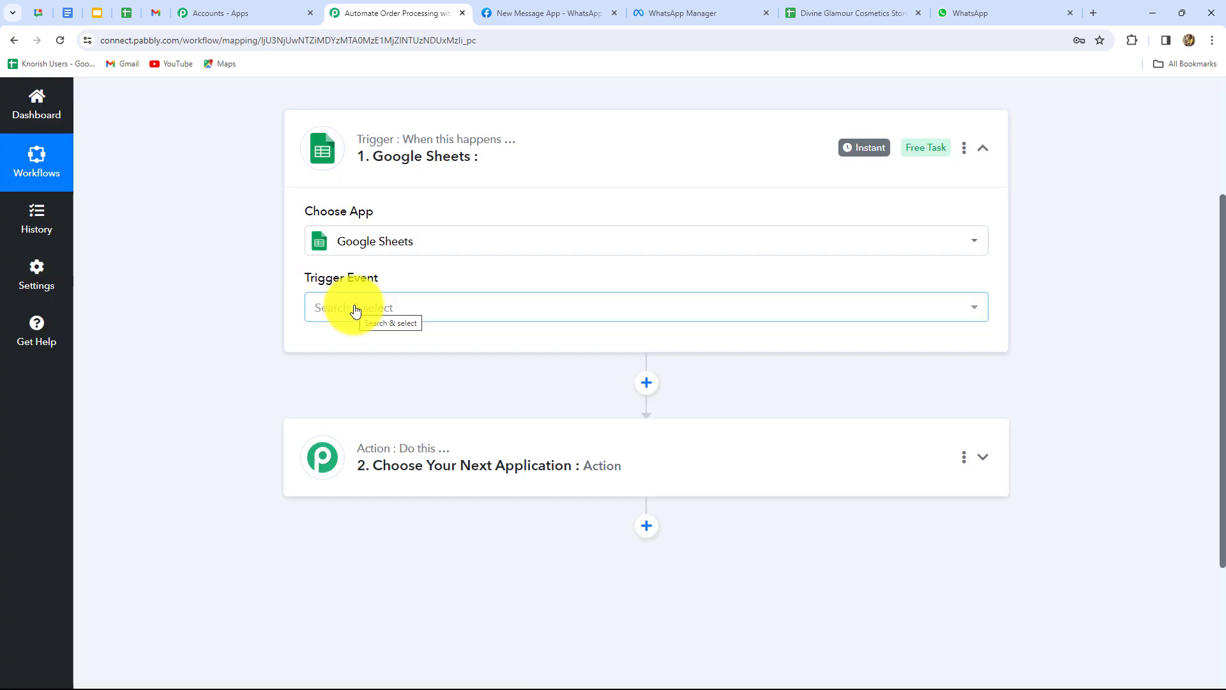
click(356, 311)
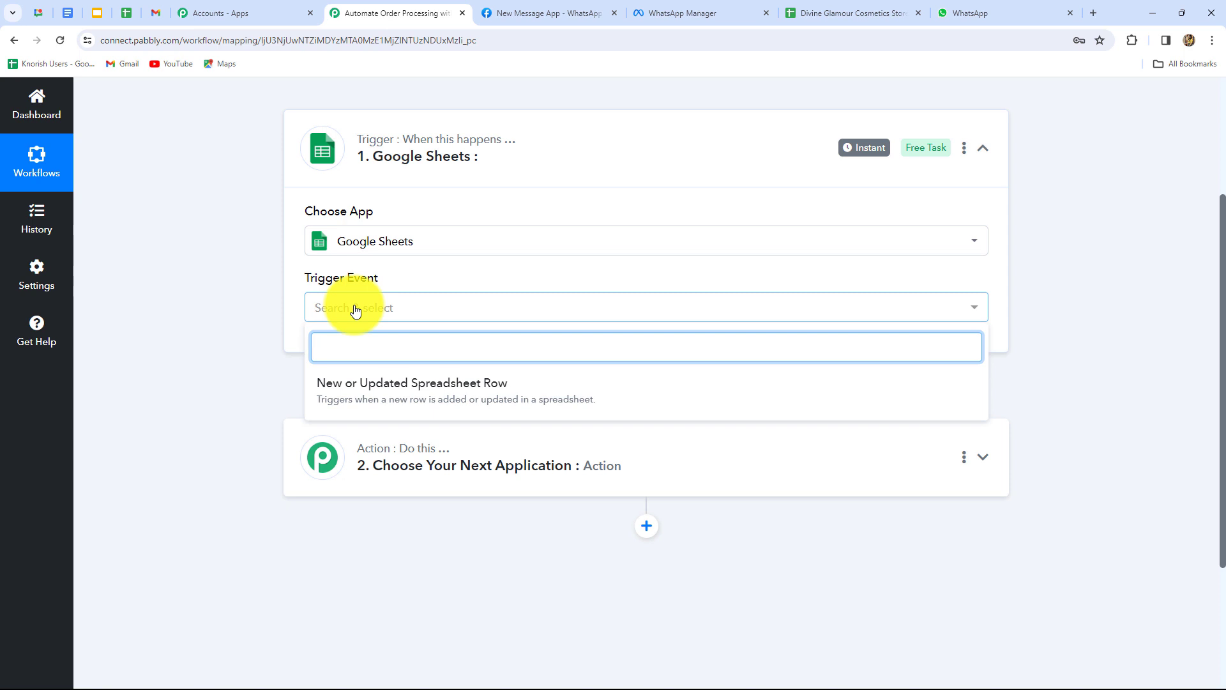
click(511, 404)
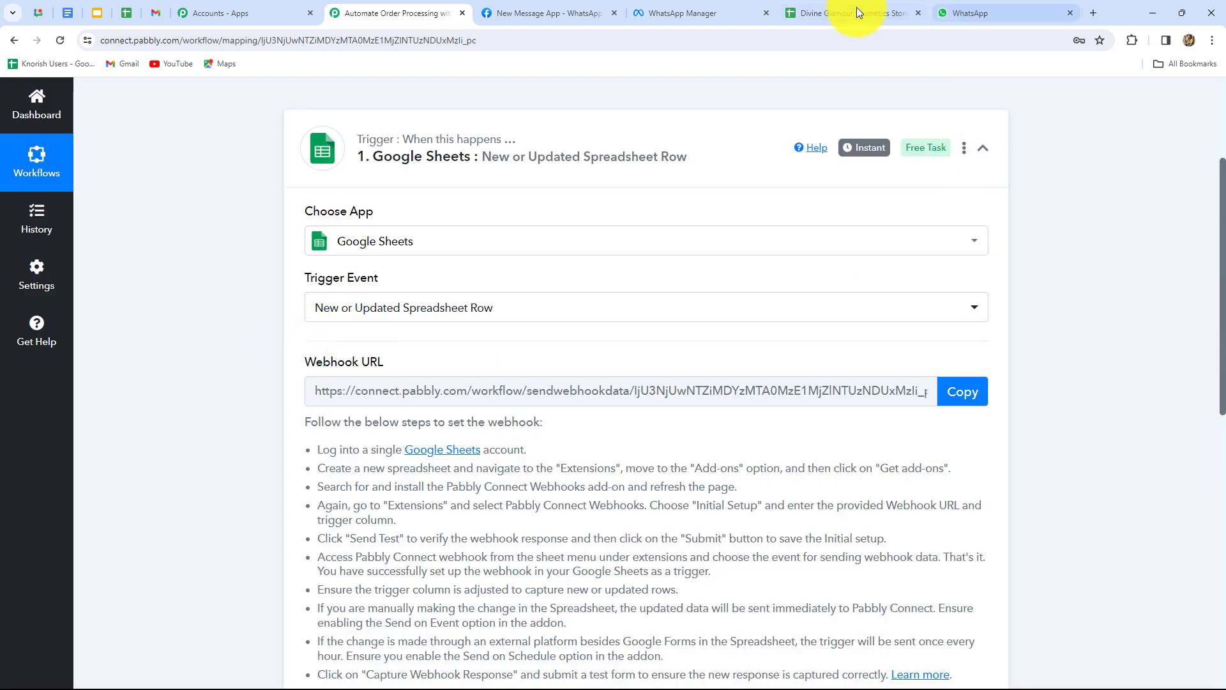
Read through the trigger's webhook setup instructions.
click(853, 8)
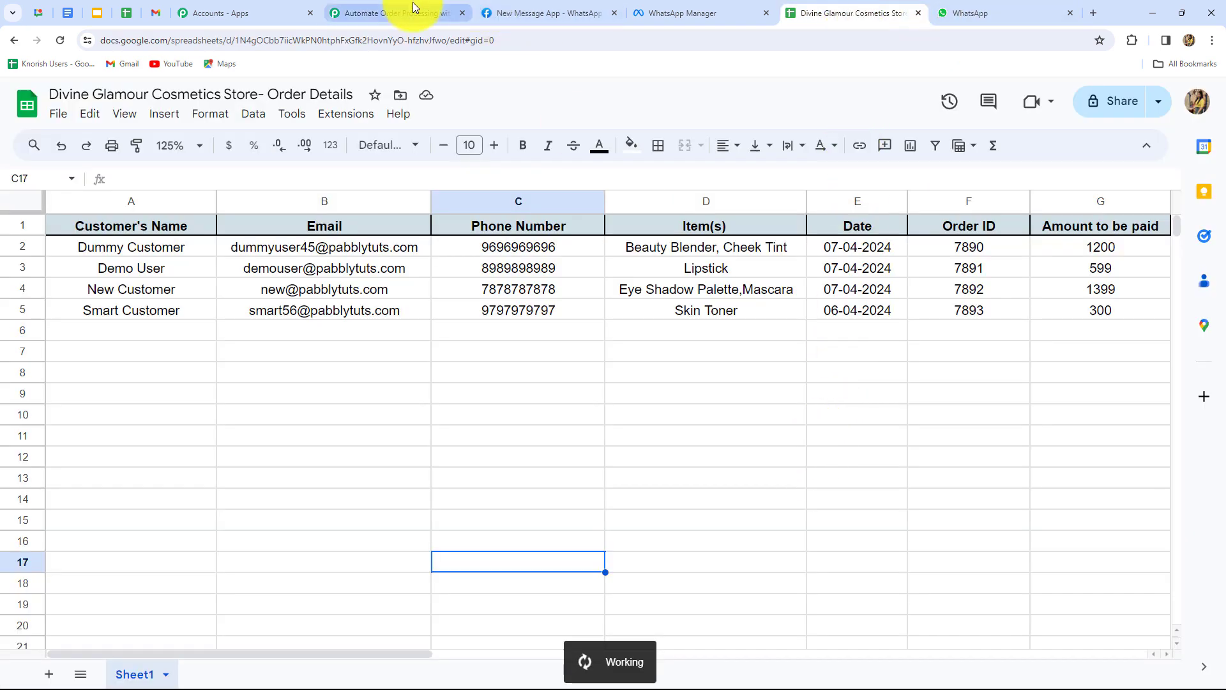
click(409, 12)
scroll(1048, 319, down, 5)
scroll(1047, 319, up, 4)
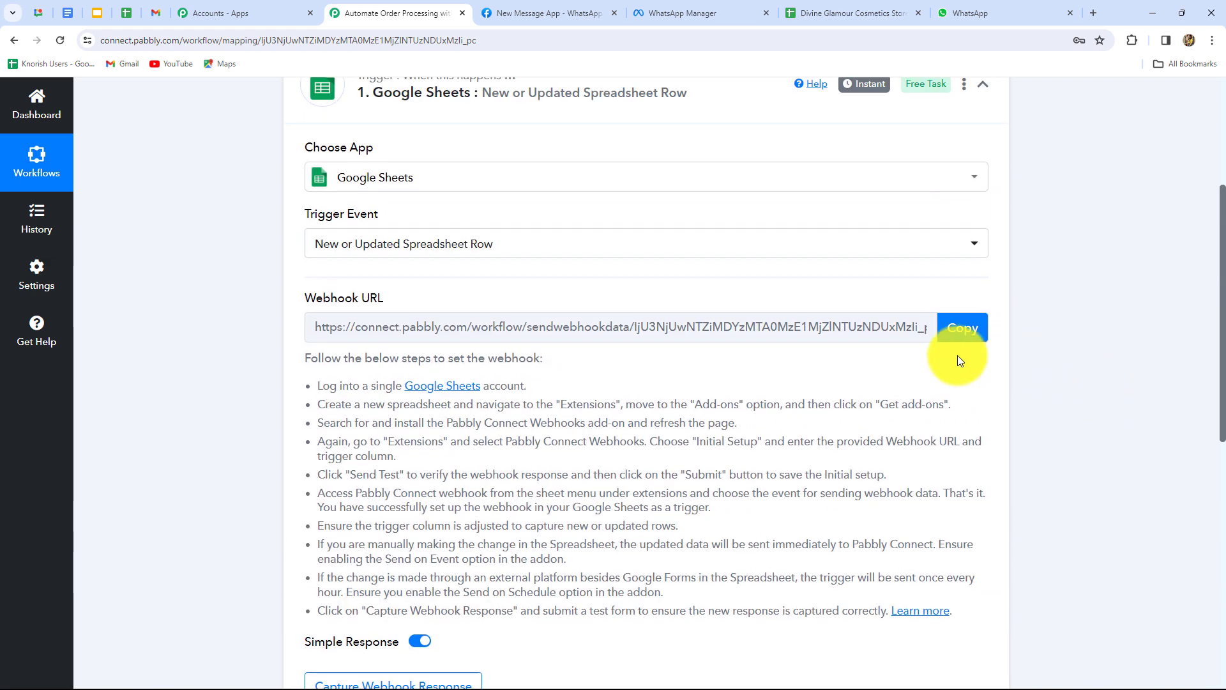
scroll(443, 252, down, 3)
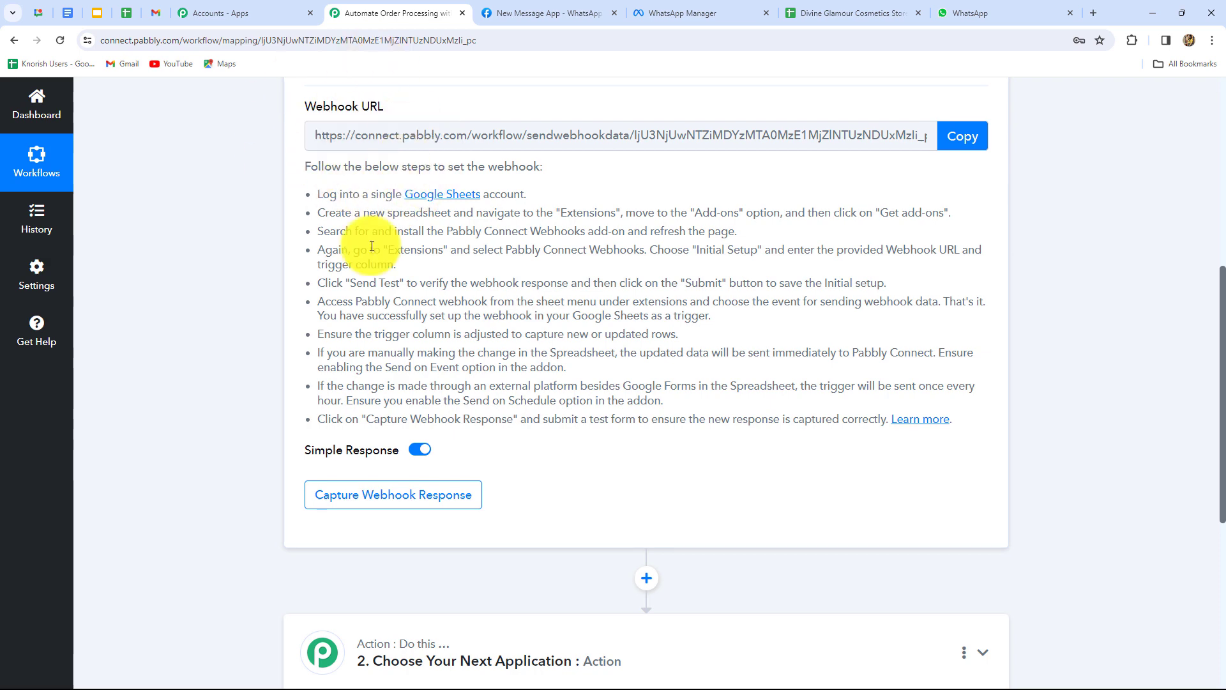
drag(323, 194, 775, 421)
click(752, 481)
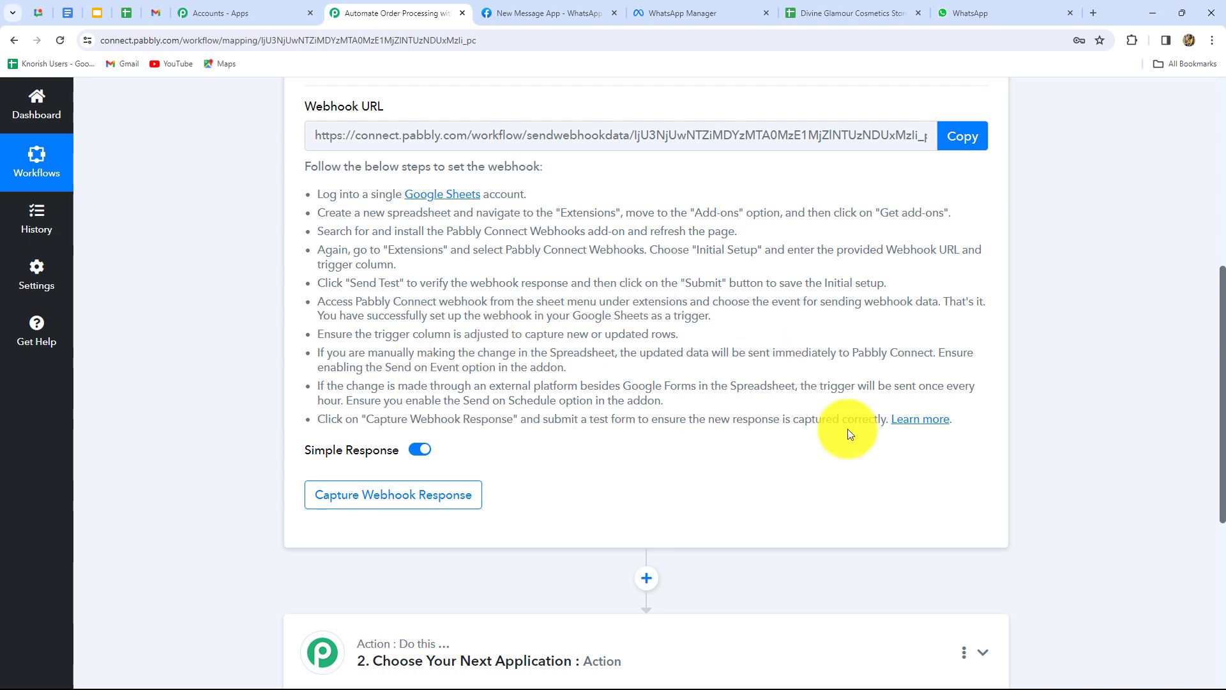
Copy the webhook URL and start waiting for a test webhook response.
scroll(848, 430, up, 4)
scroll(848, 430, down, 4)
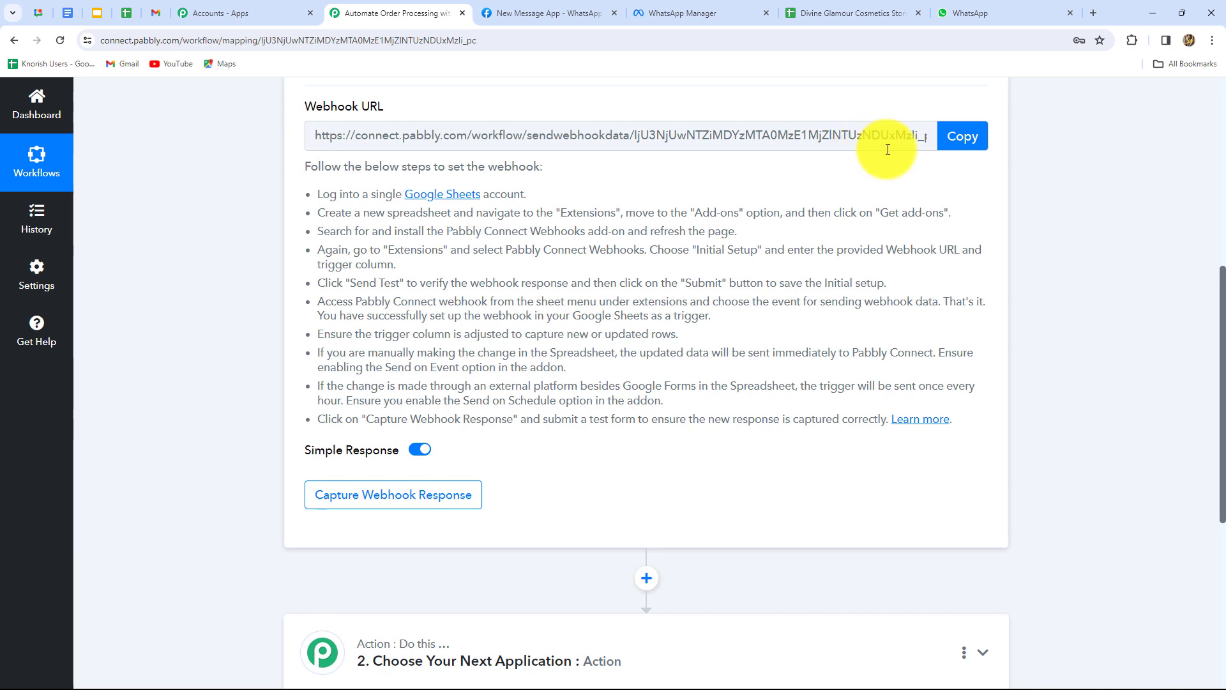
click(958, 145)
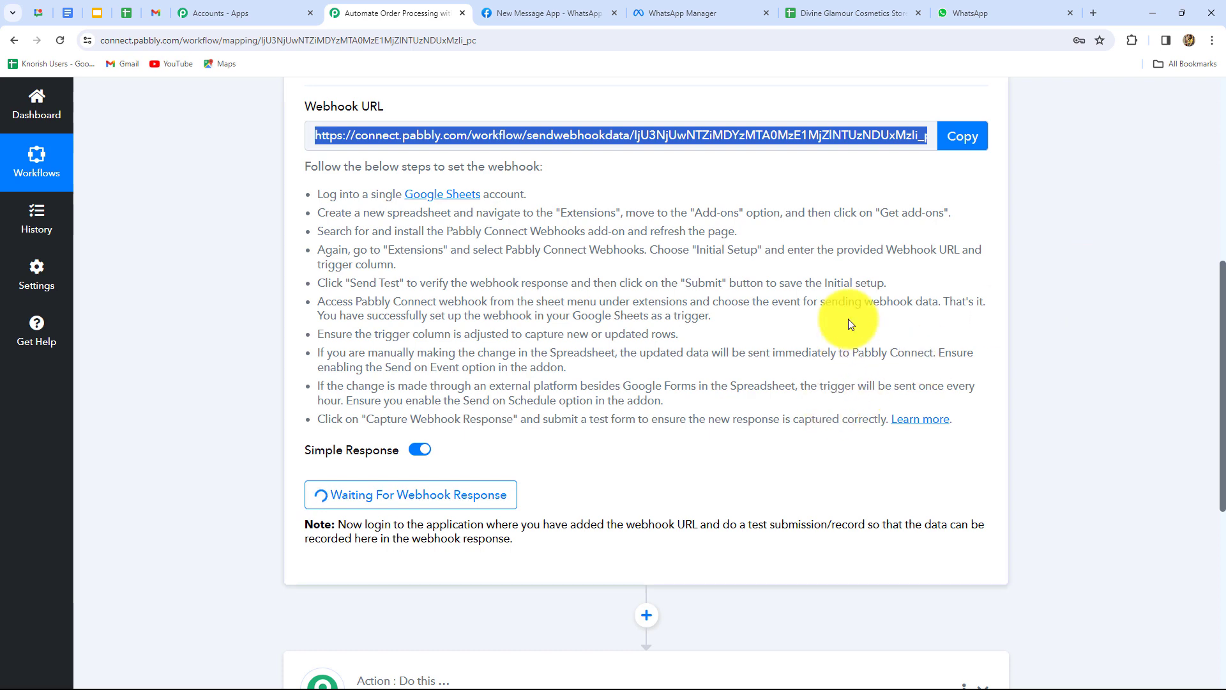
Open the Google Sheets add-ons marketplace via Extensions > Add-ons > Get add-ons.
click(814, 13)
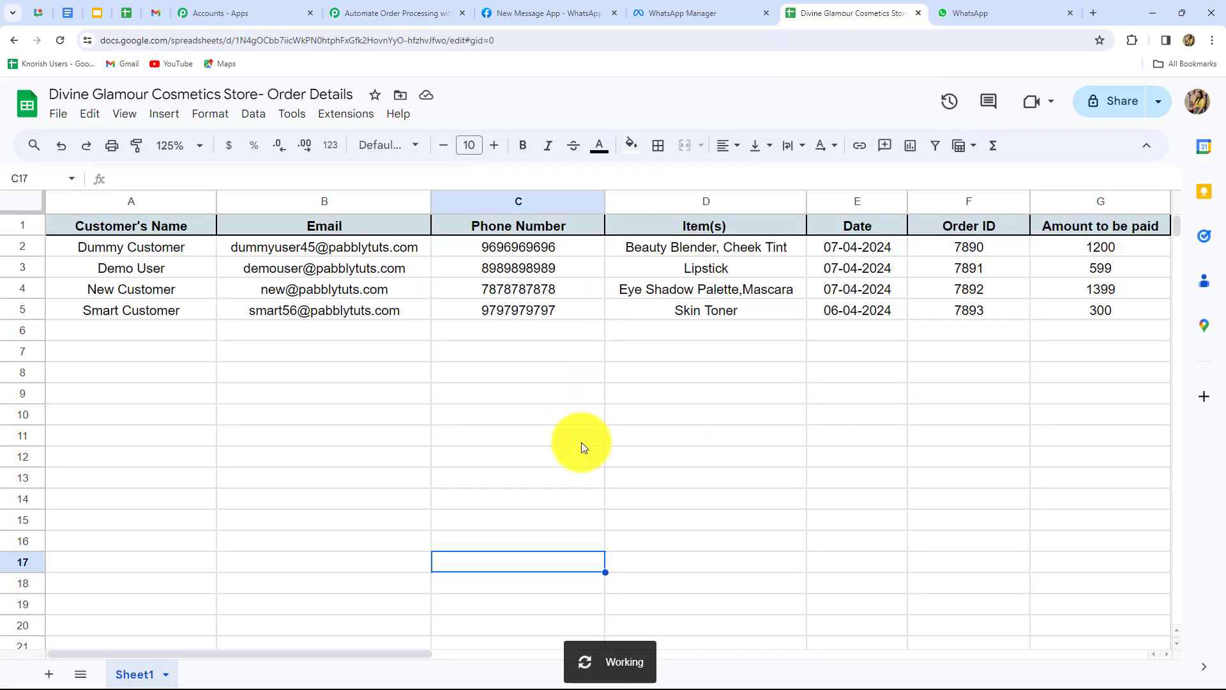
click(345, 115)
mouse_move(356, 142)
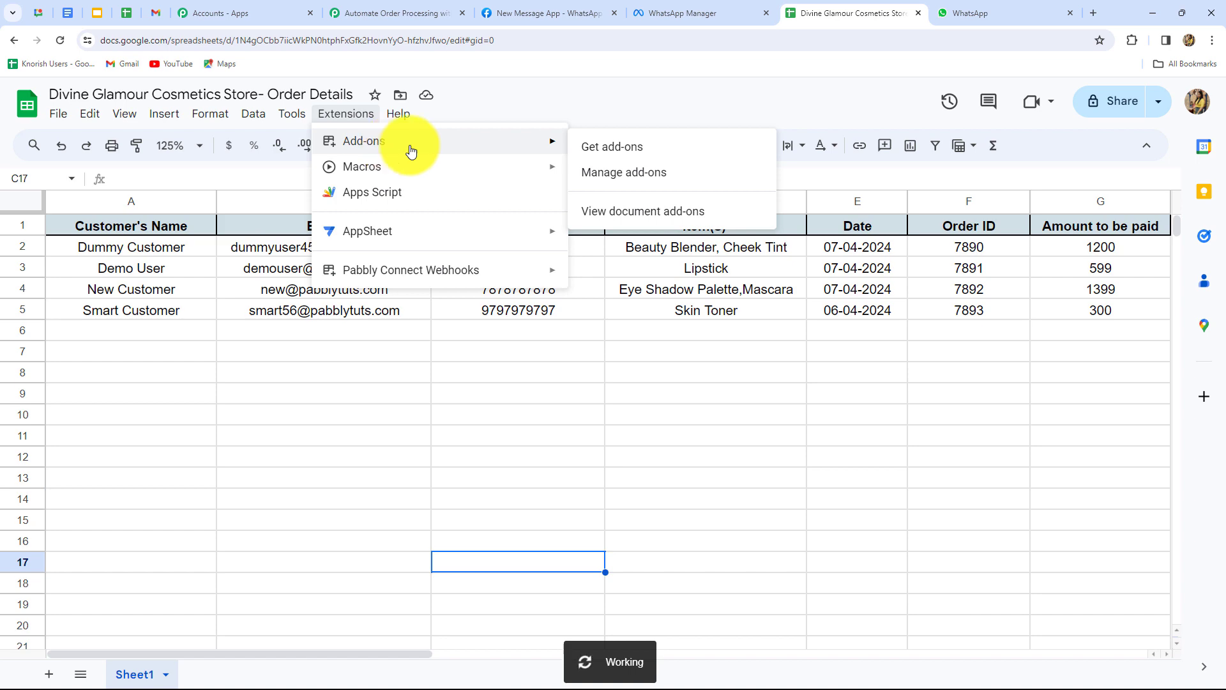
click(610, 152)
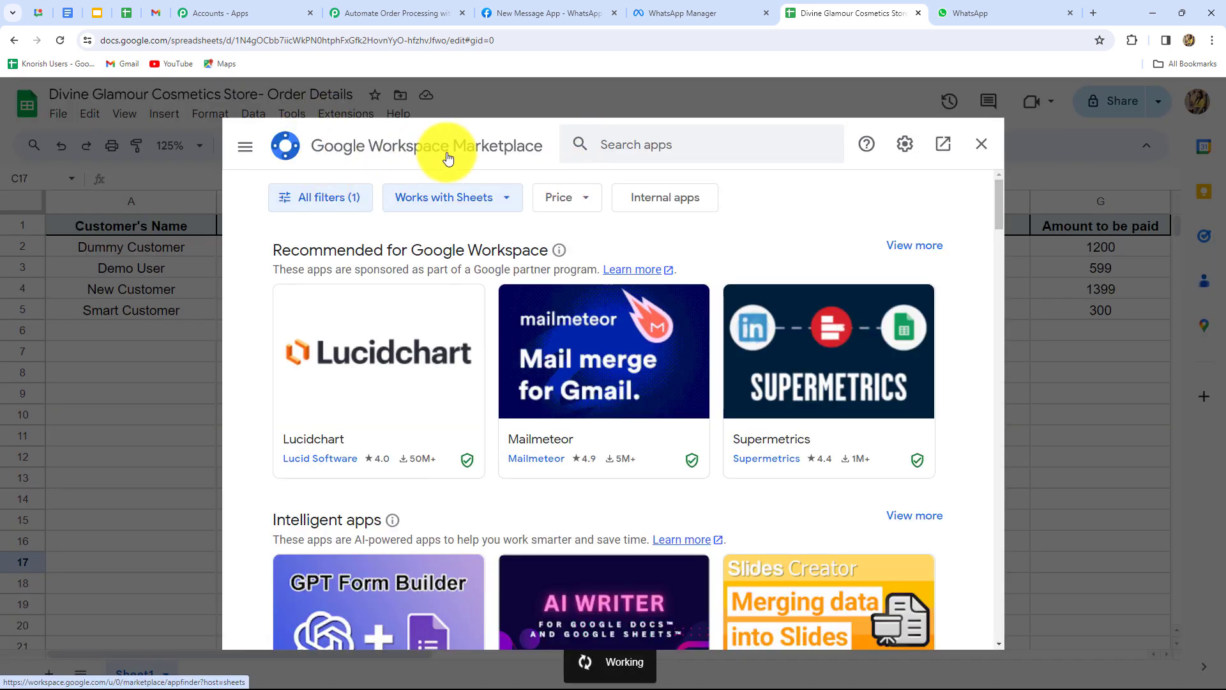
Find the installed Pabbly Connect Webhooks add-on, close the Marketplace, and reopen Extensions.
click(630, 151)
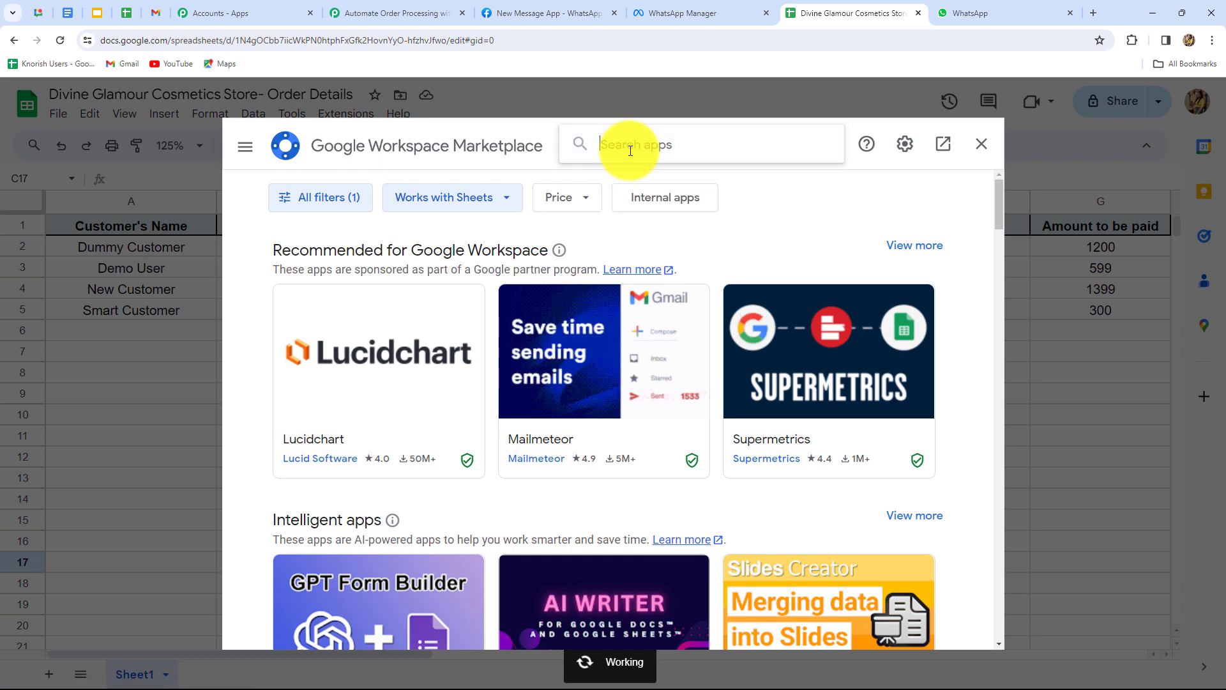
text(Pabb)
click(633, 161)
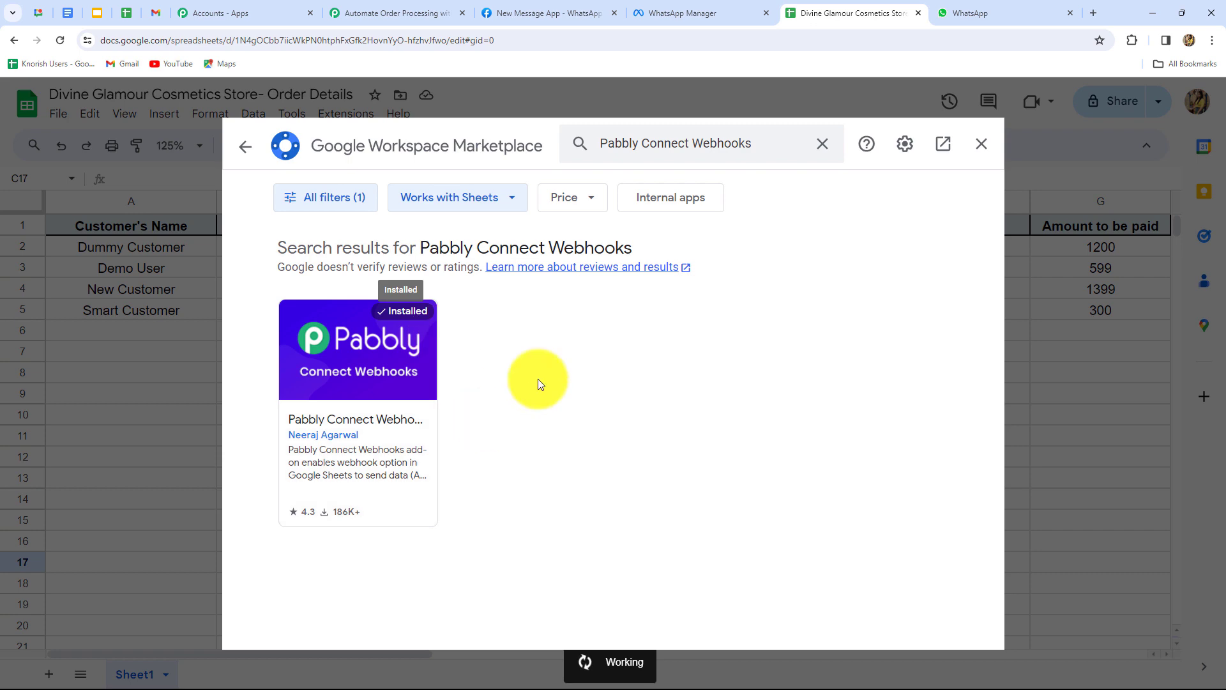
click(982, 144)
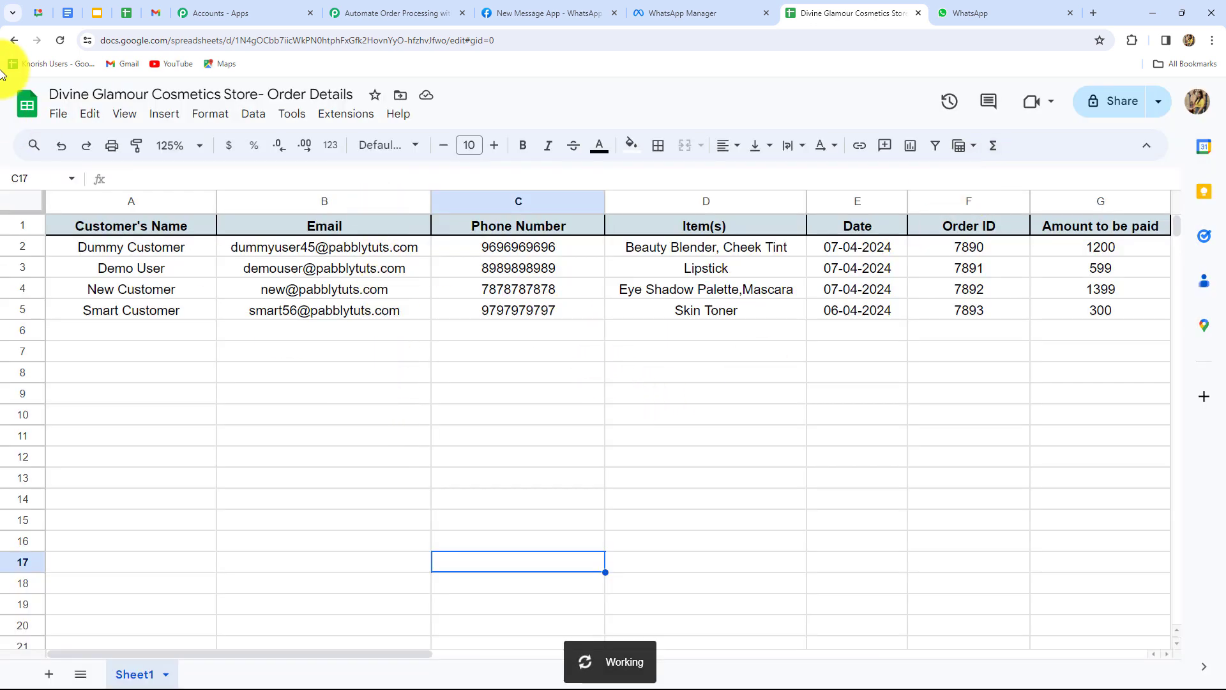
click(344, 117)
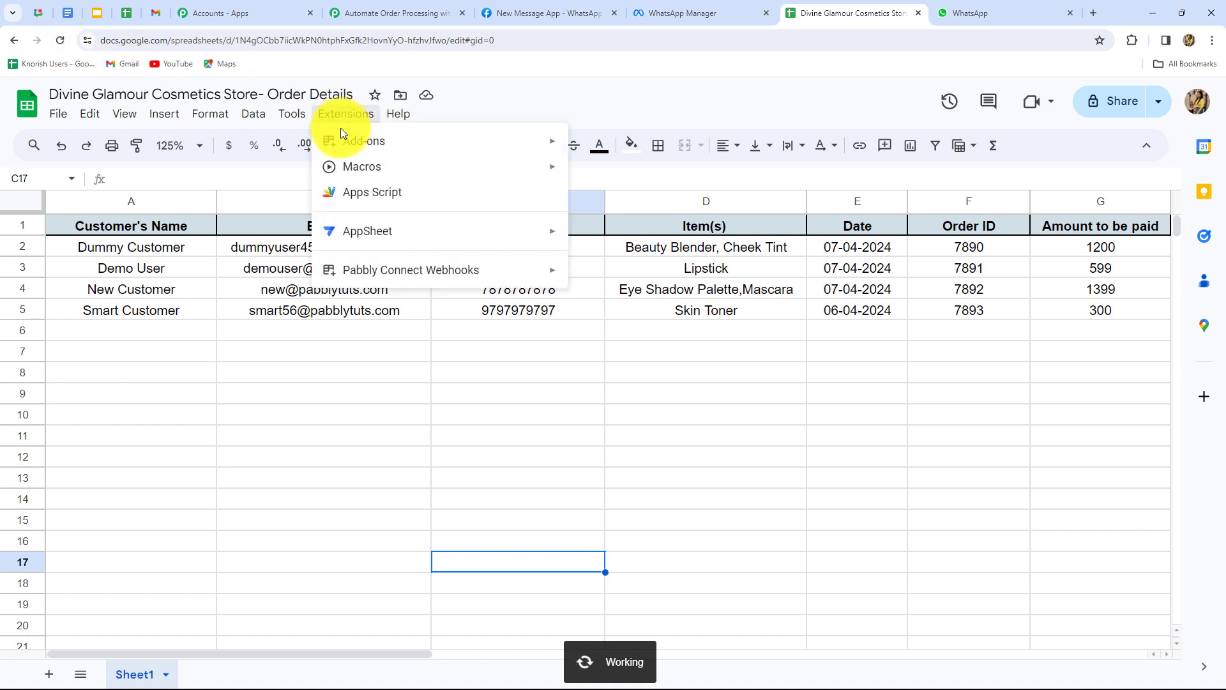
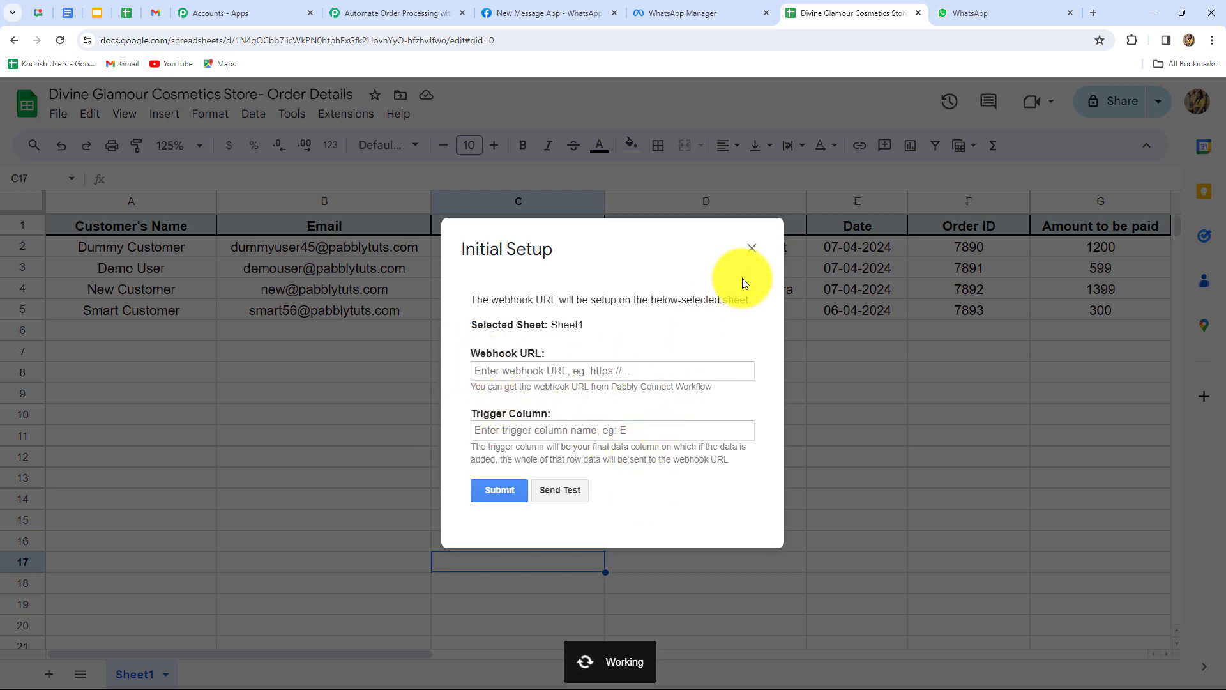
Dismiss the open webhook setup dialog and scroll across the orders sheet.
click(752, 251)
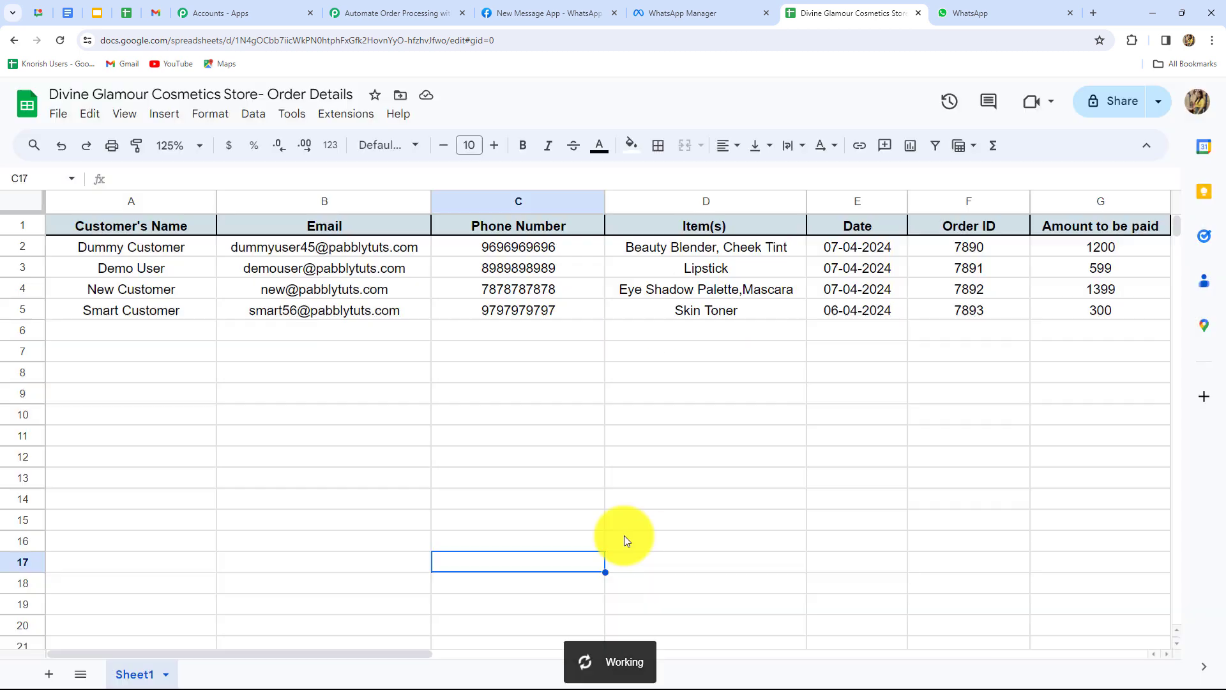
drag(359, 650, 599, 665)
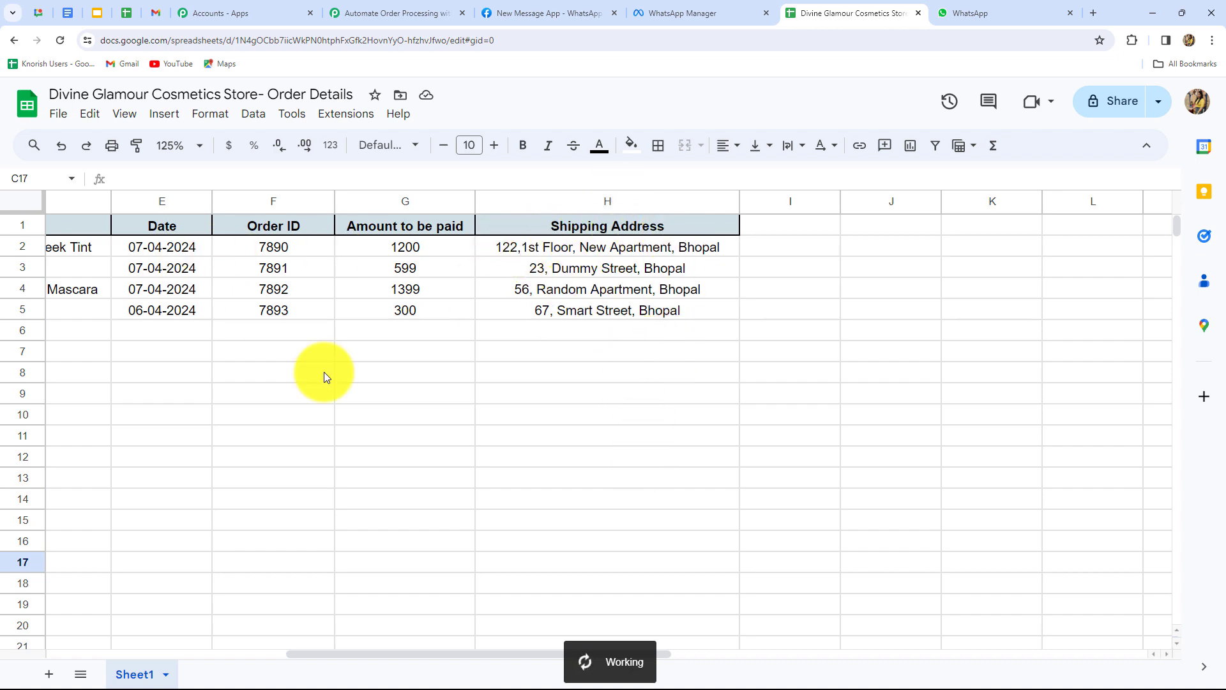
drag(383, 652, 18, 614)
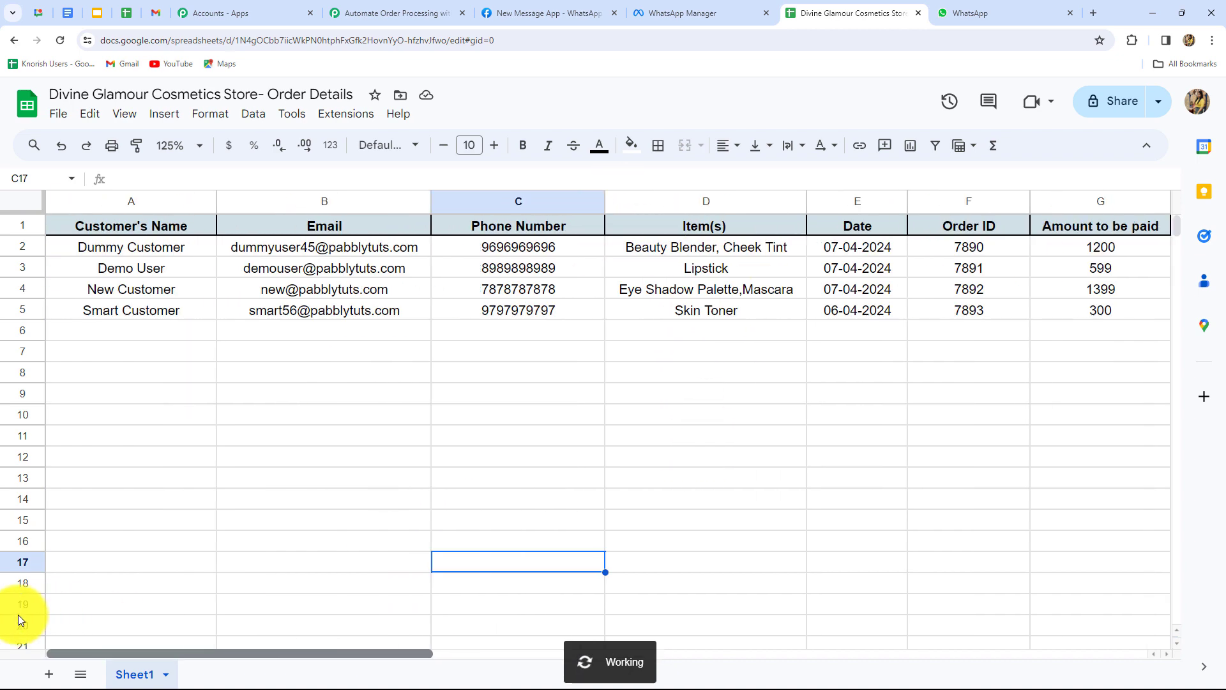
Start the Pabbly Connect Webhooks Initial Setup and paste the workflow's webhook URL.
click(345, 115)
mouse_move(485, 280)
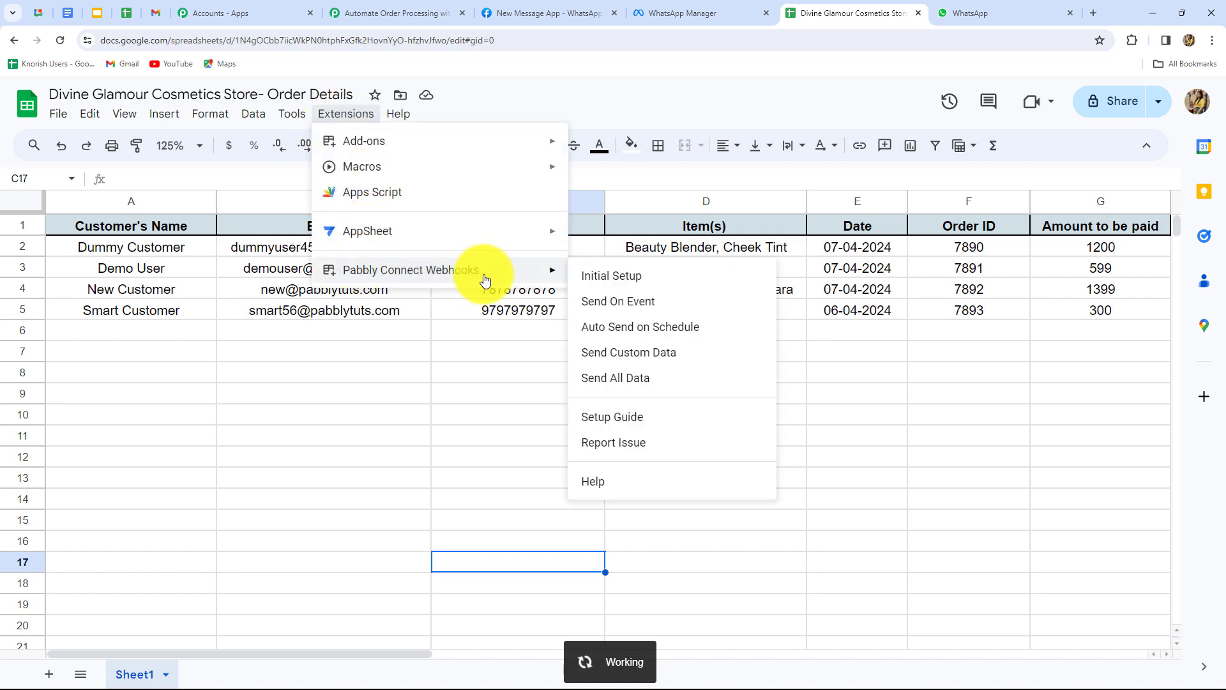
click(597, 273)
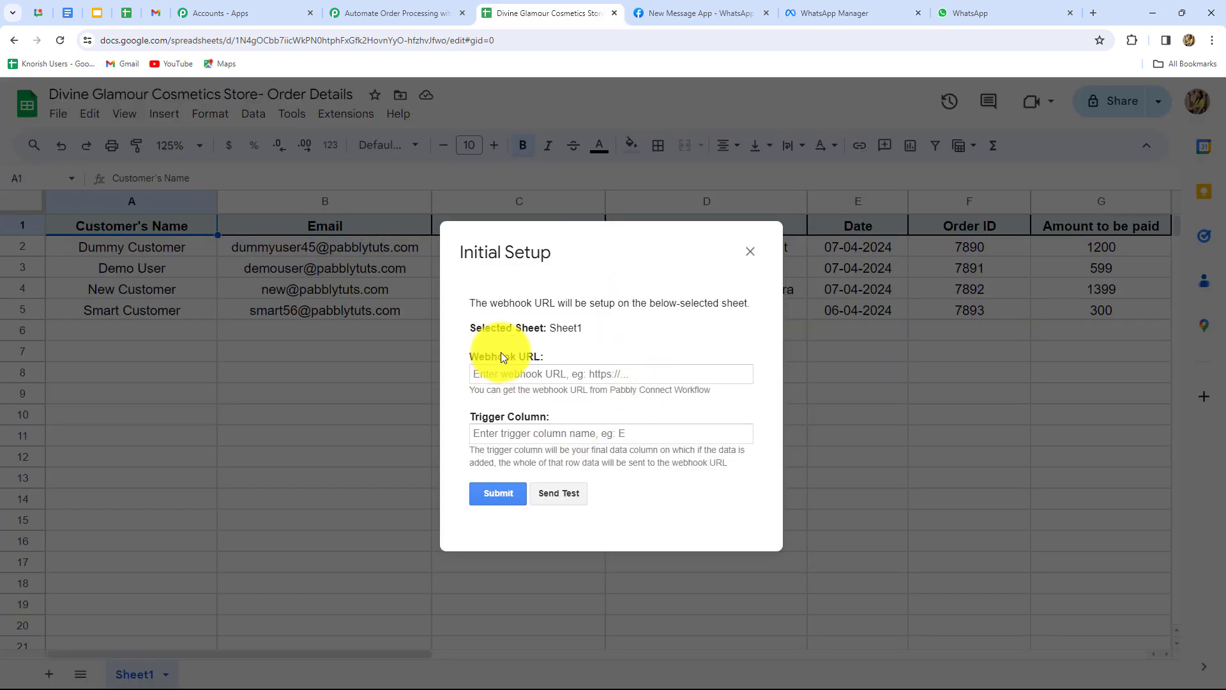
click(503, 375)
key(ctrl+v)
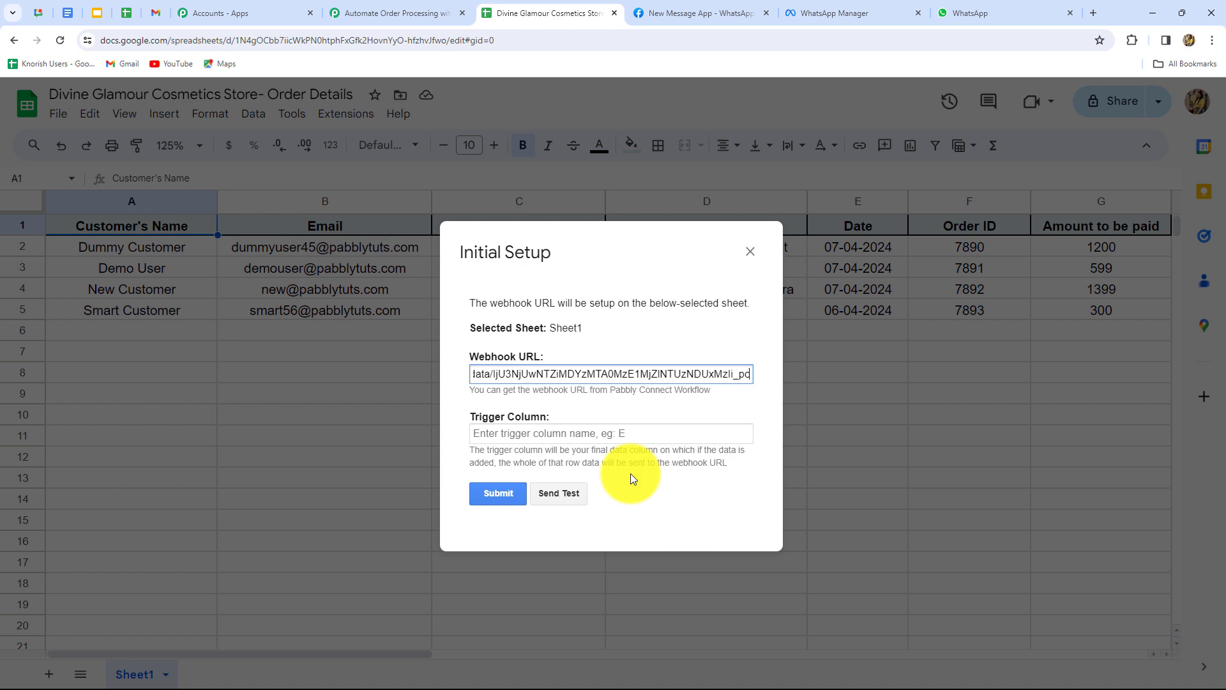
Set trigger column H, send a test row, and close the setup dialog.
click(548, 433)
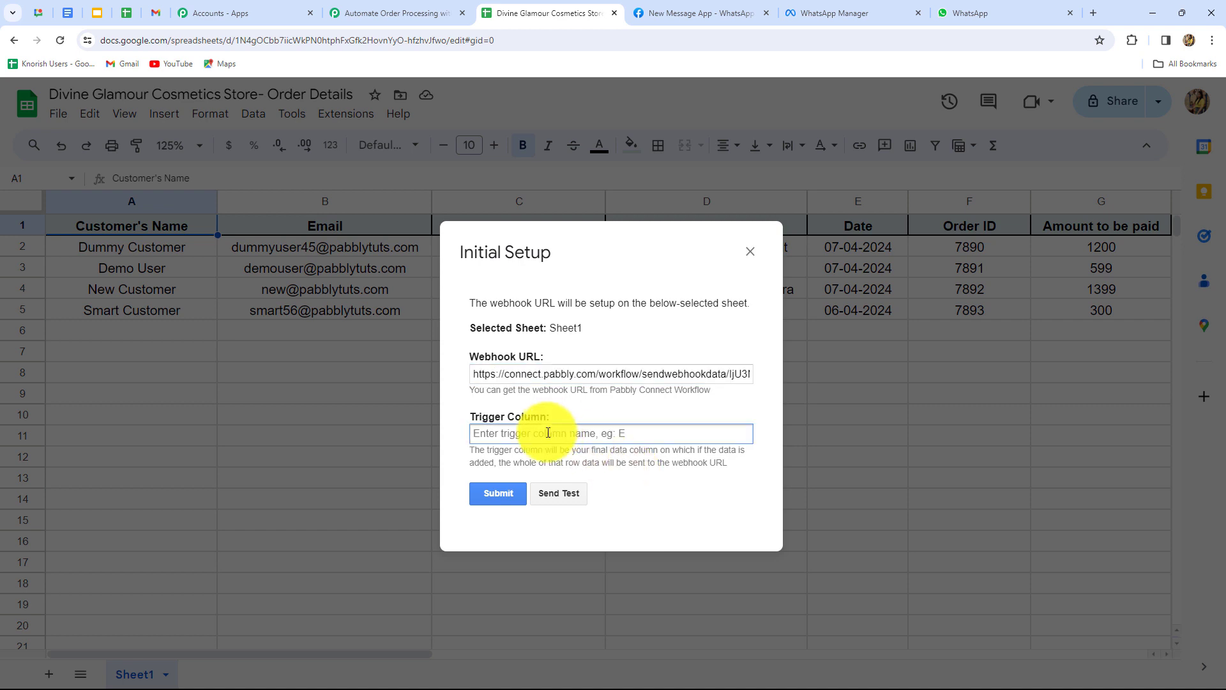
key(Caps_Lock)
text(H)
click(567, 493)
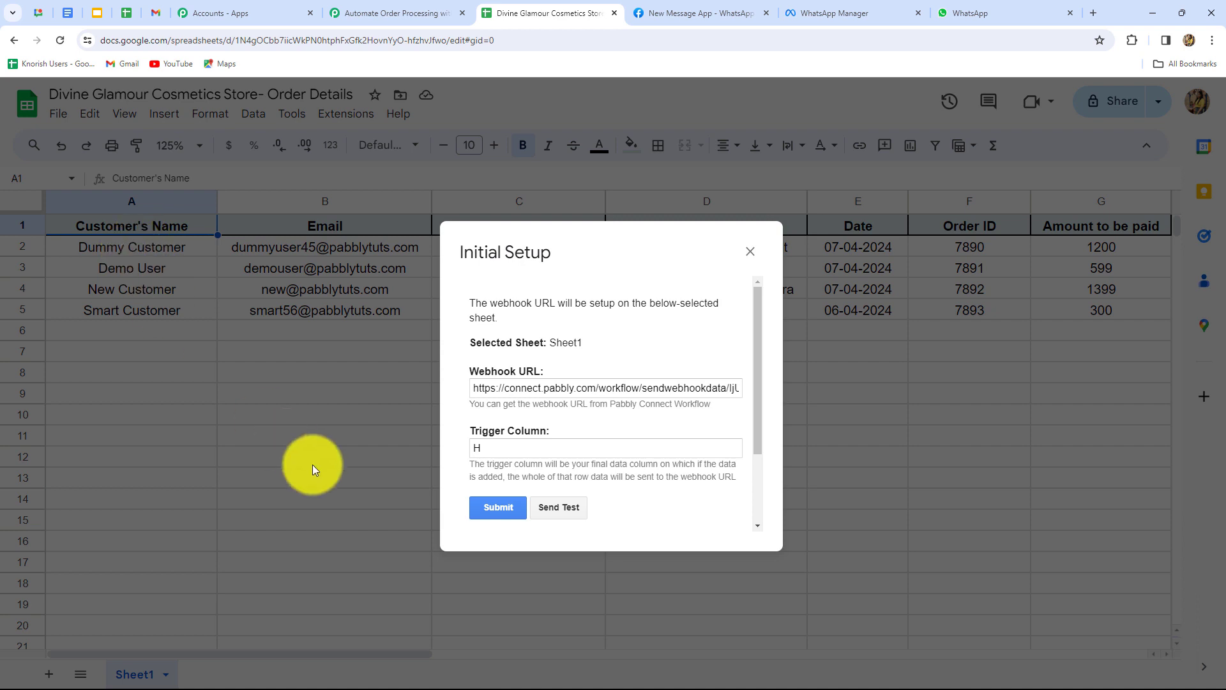
scroll(573, 501, down, 2)
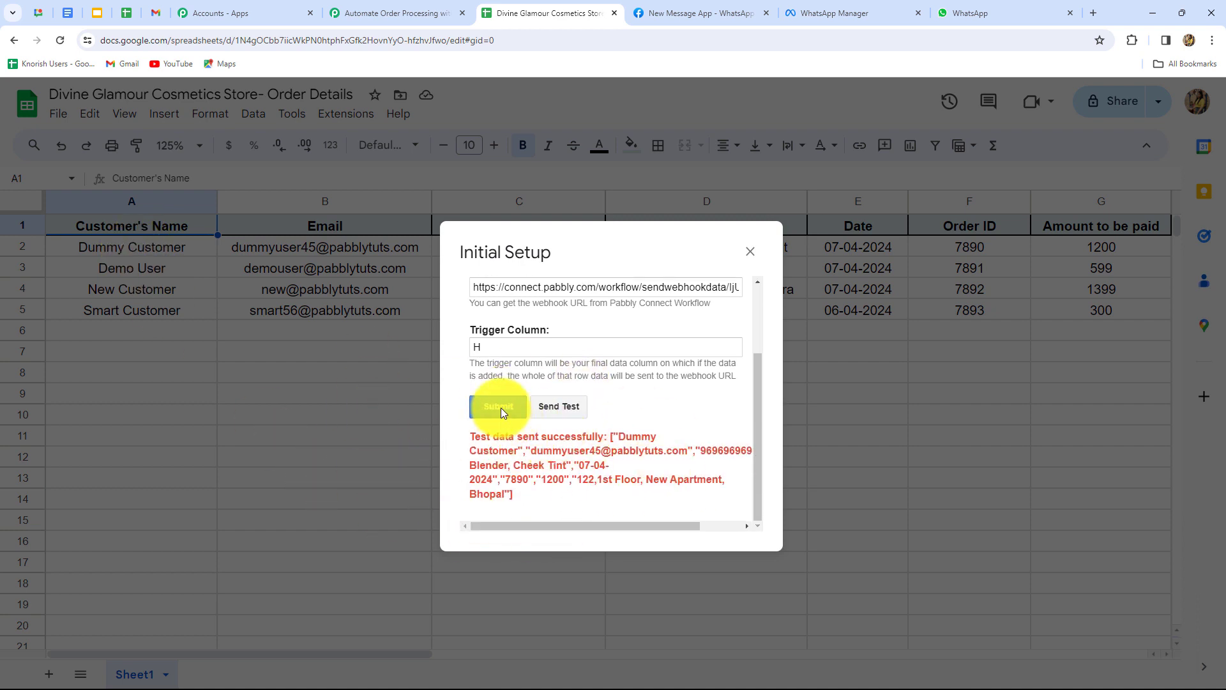
scroll(654, 448, down, 1)
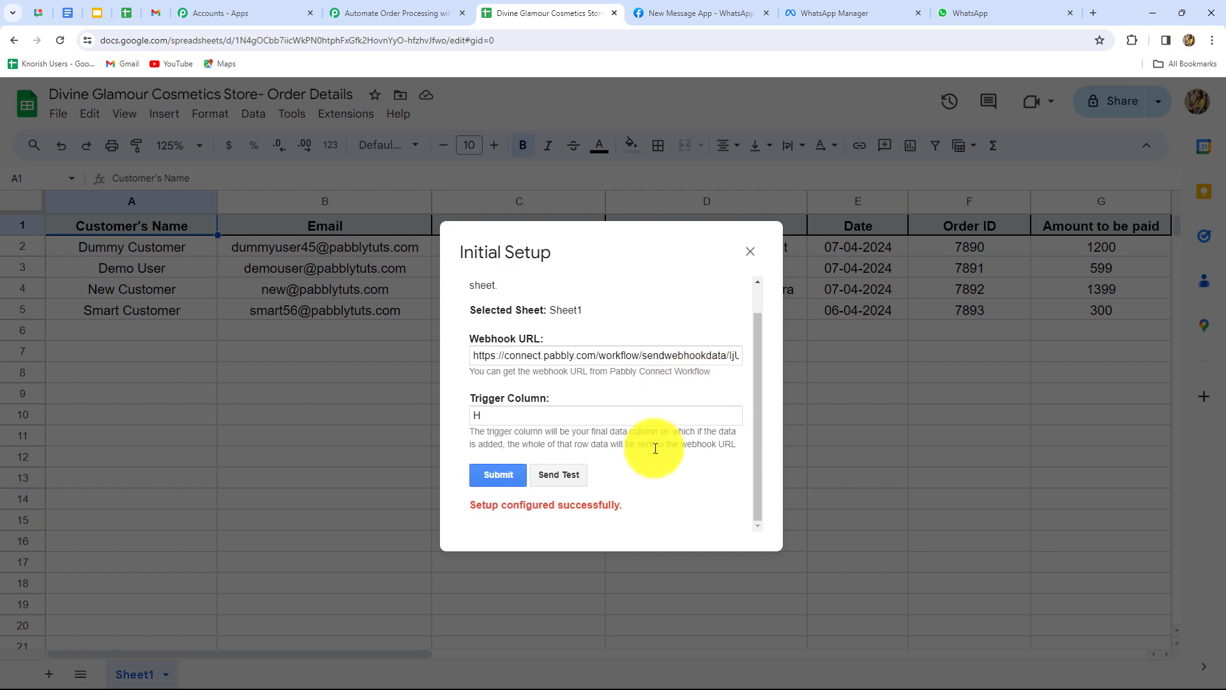
click(751, 251)
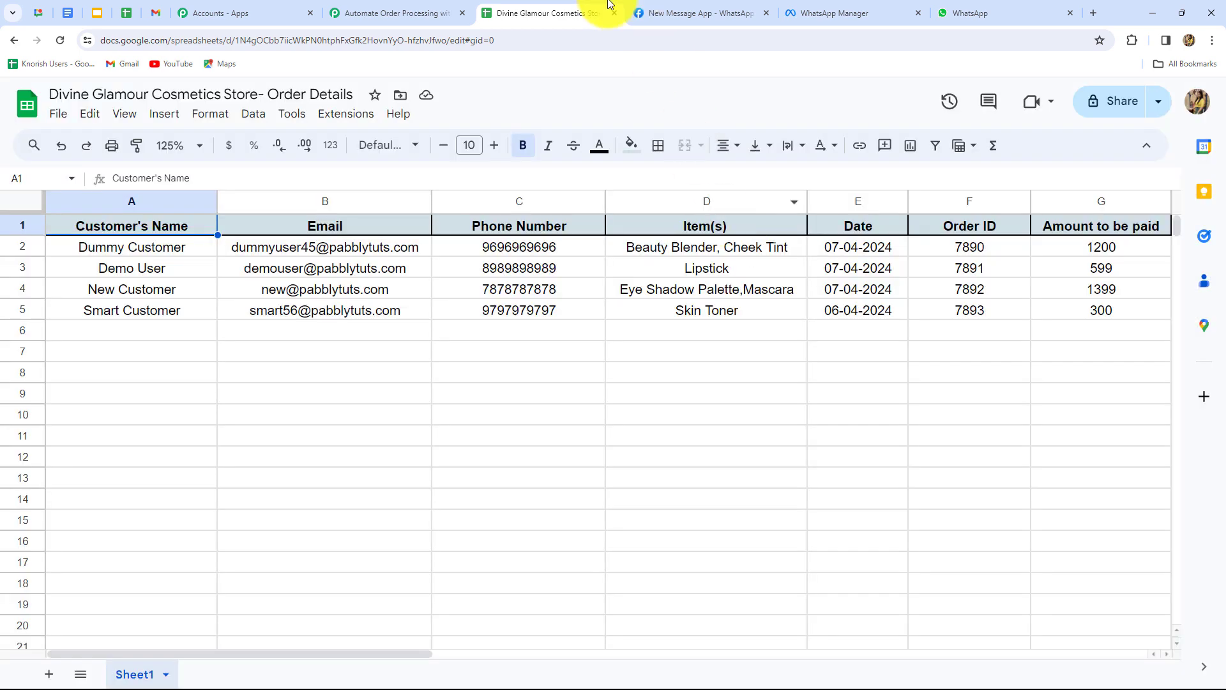
Review the captured trigger fields in Pabbly, including the Shipping Address value.
click(381, 12)
scroll(1101, 397, down, 10)
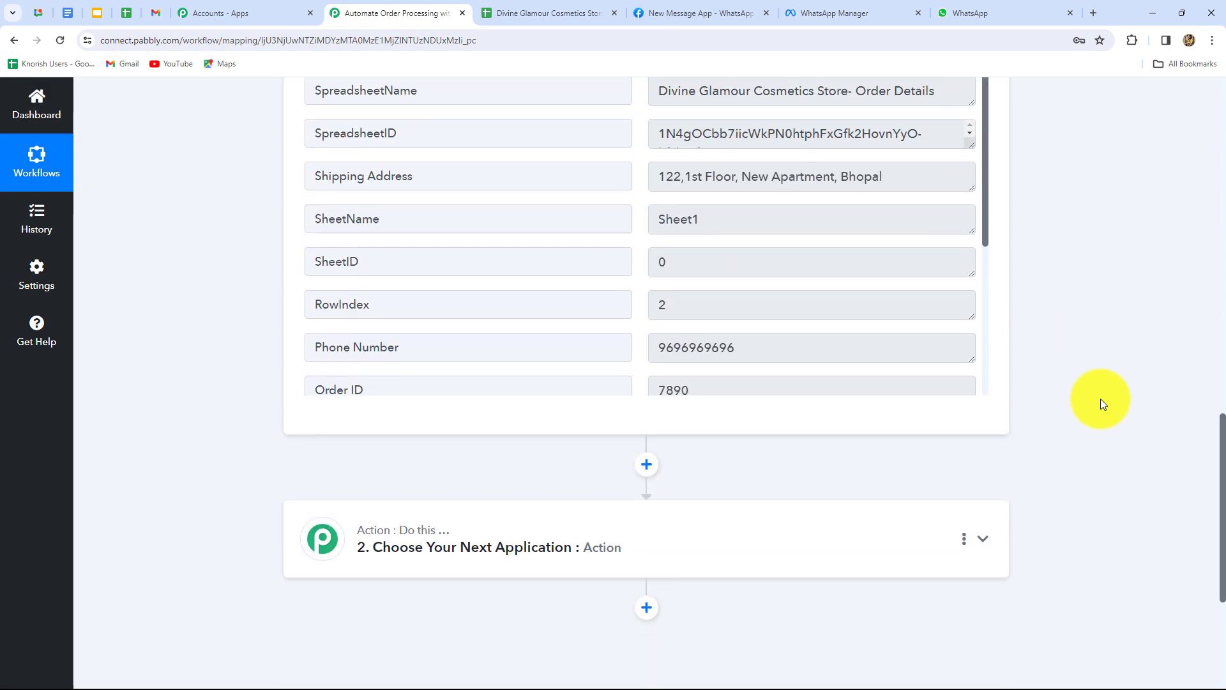
scroll(1101, 402, up, 3)
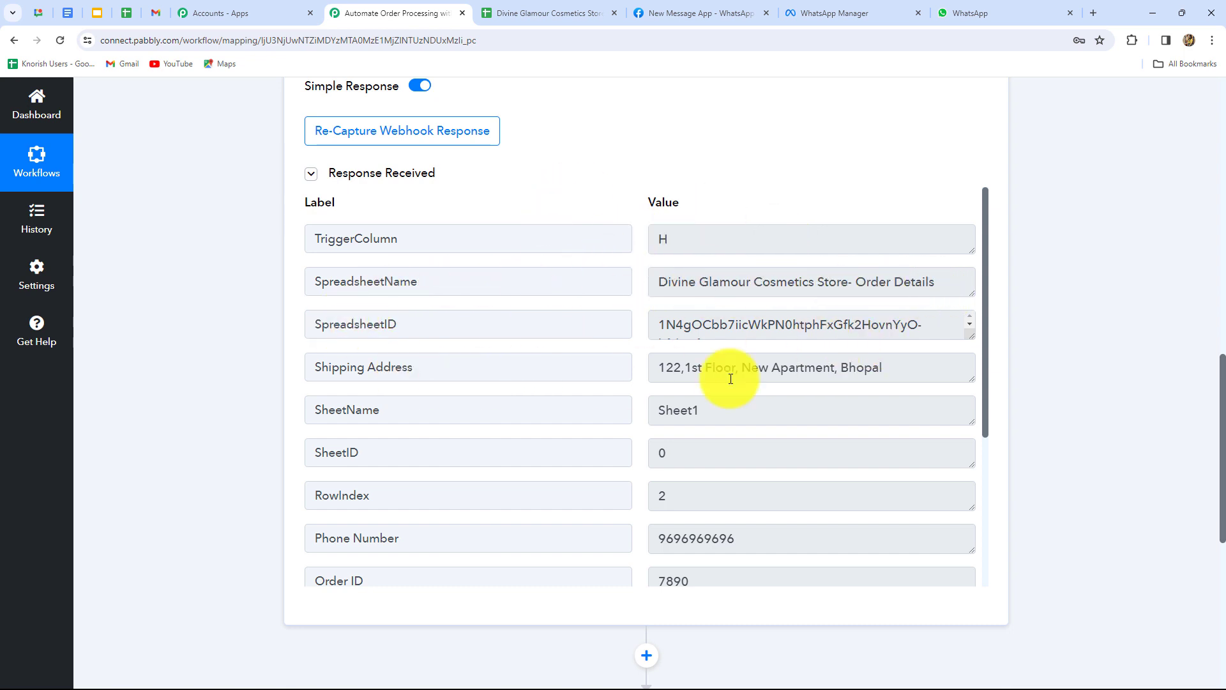
click(945, 377)
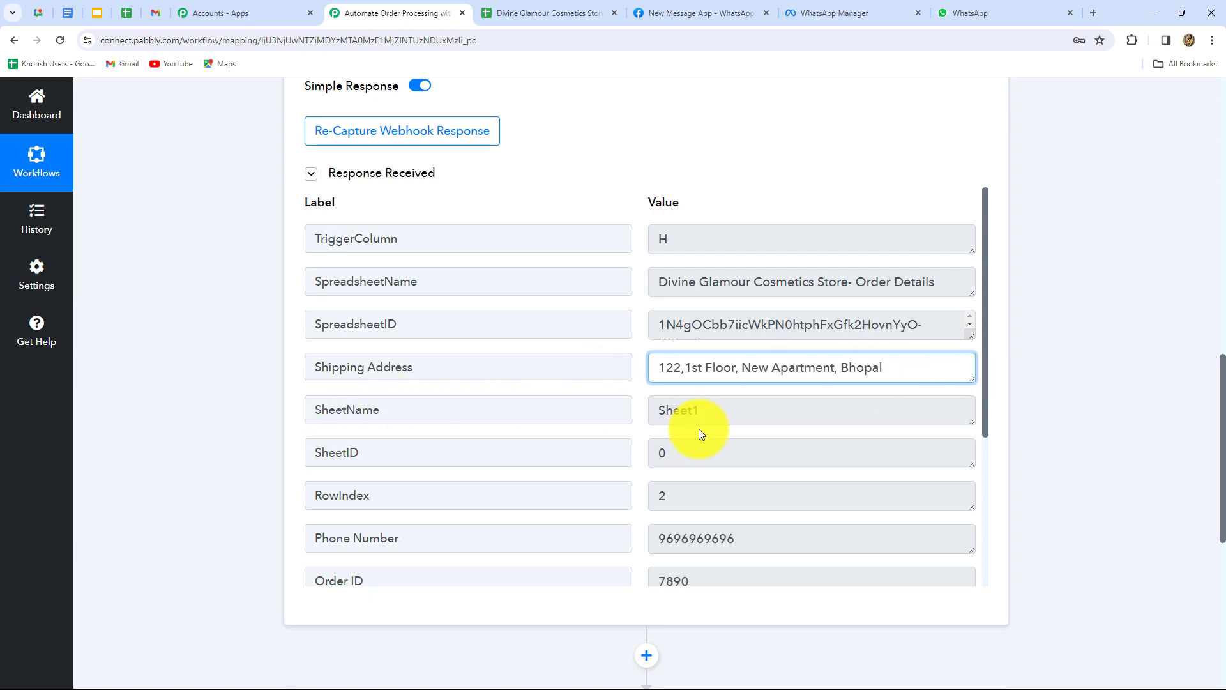
scroll(766, 466, down, 1)
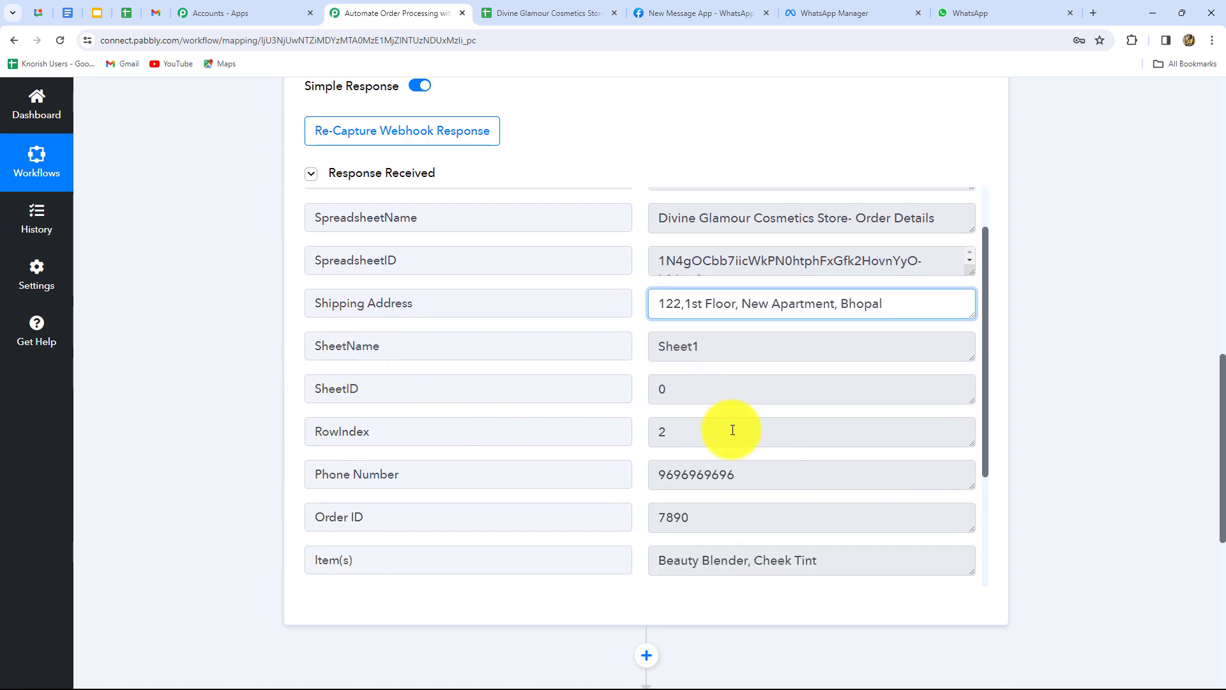
Compare with the spreadsheet and check the remaining row 2 fields down to amount 1200.
click(554, 14)
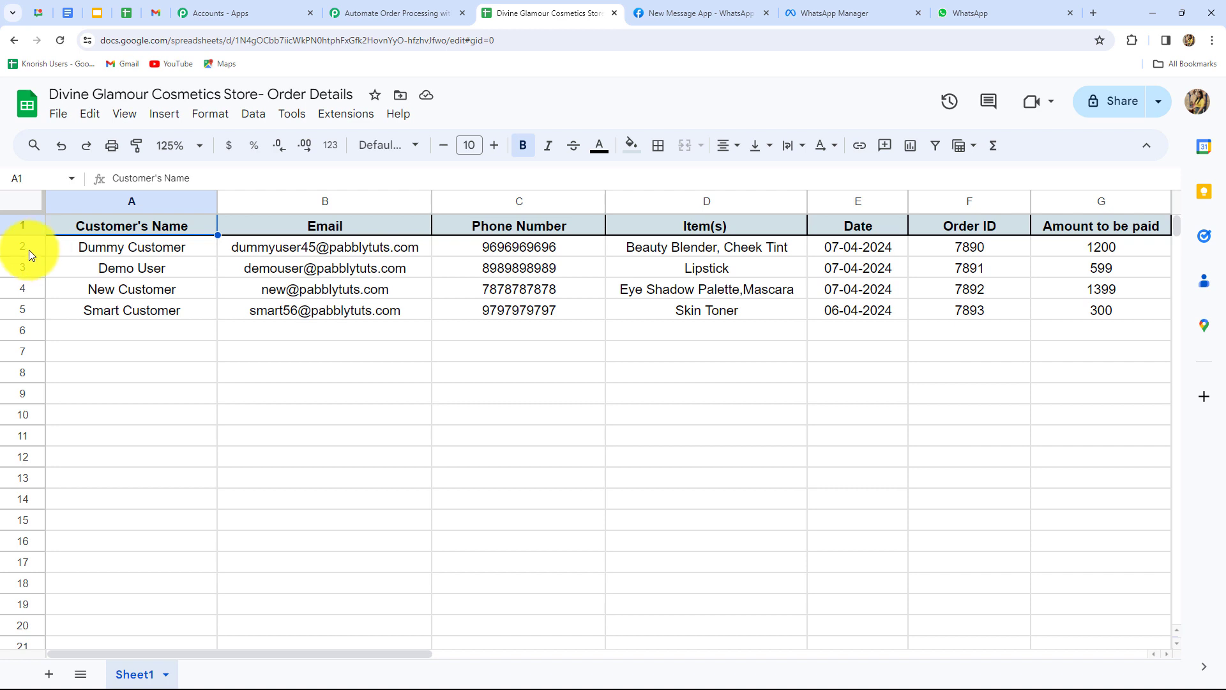
click(350, 18)
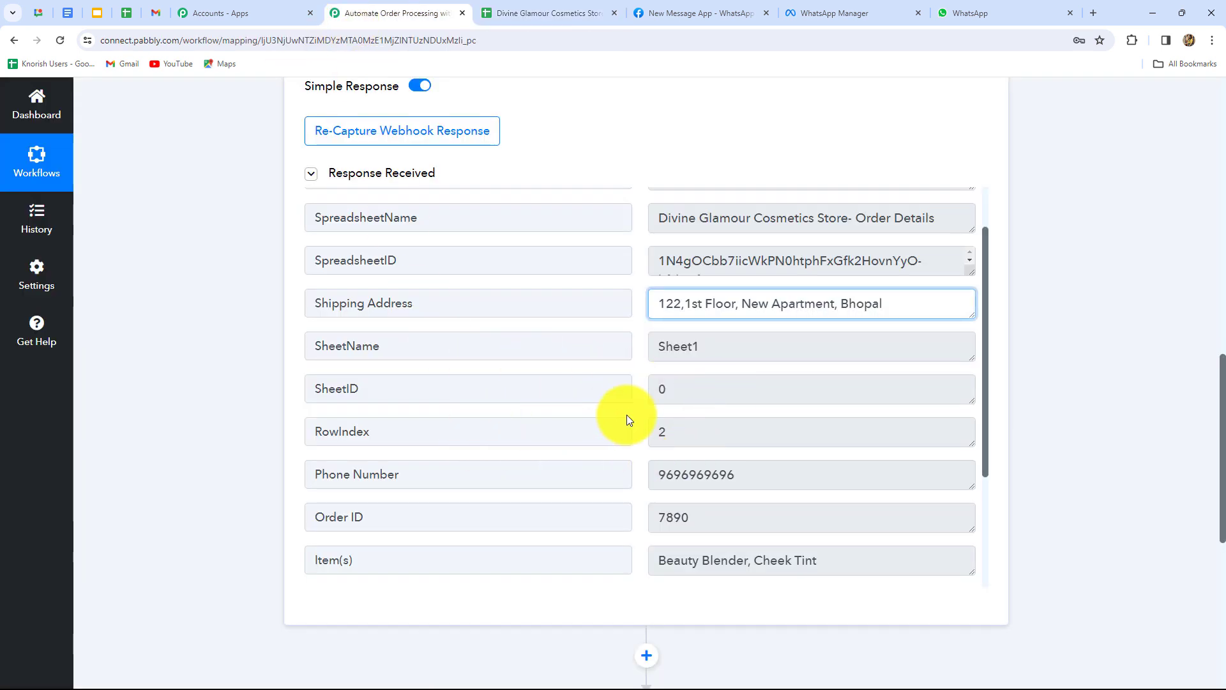
scroll(737, 429, down, 2)
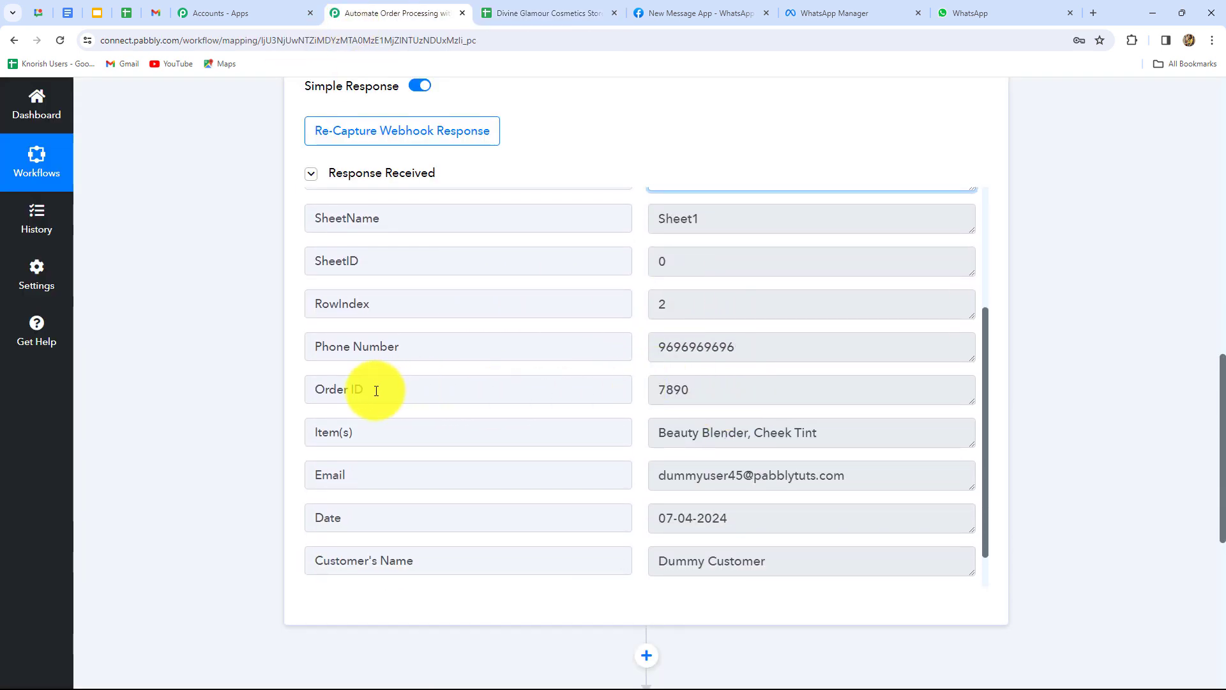
scroll(882, 397, down, 1)
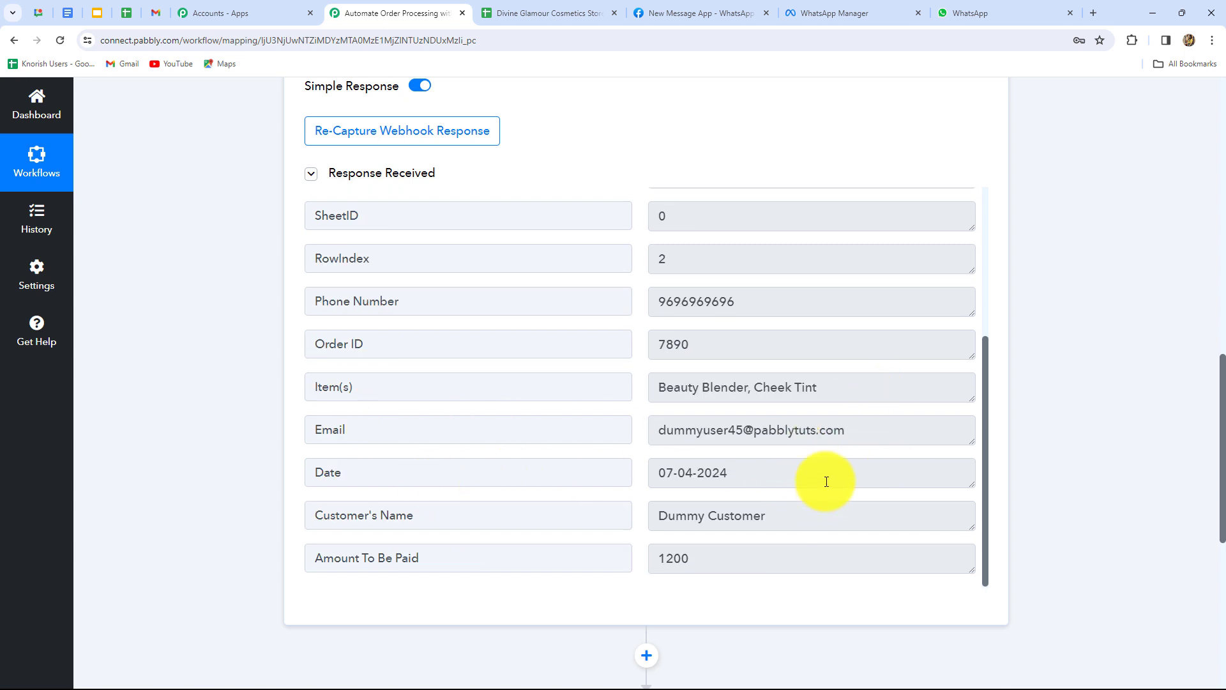
scroll(826, 482, down, 4)
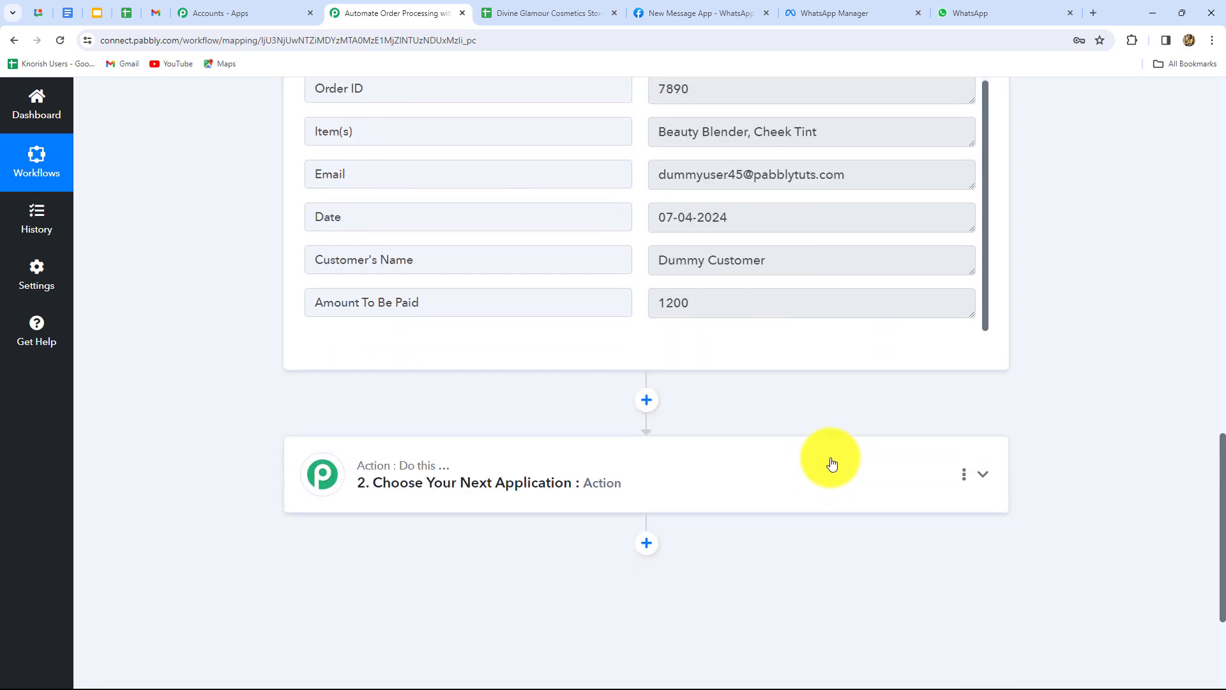
scroll(936, 438, up, 6)
scroll(1193, 442, down, 2)
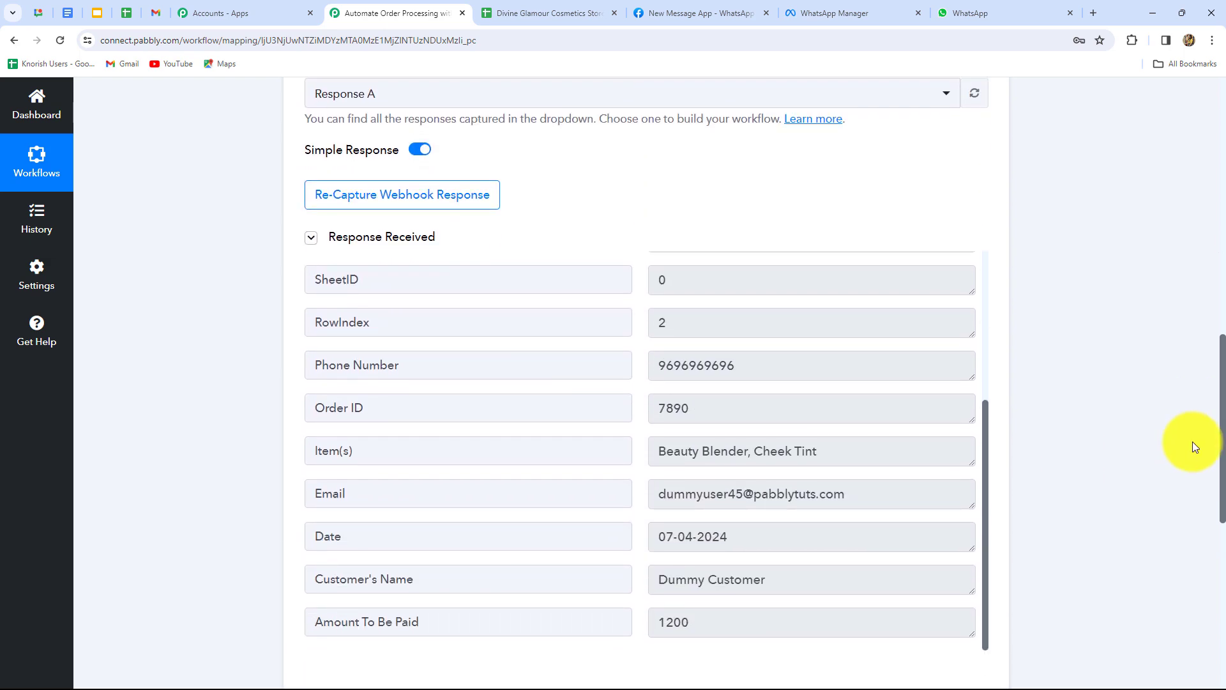
key(ctrl+Tab)
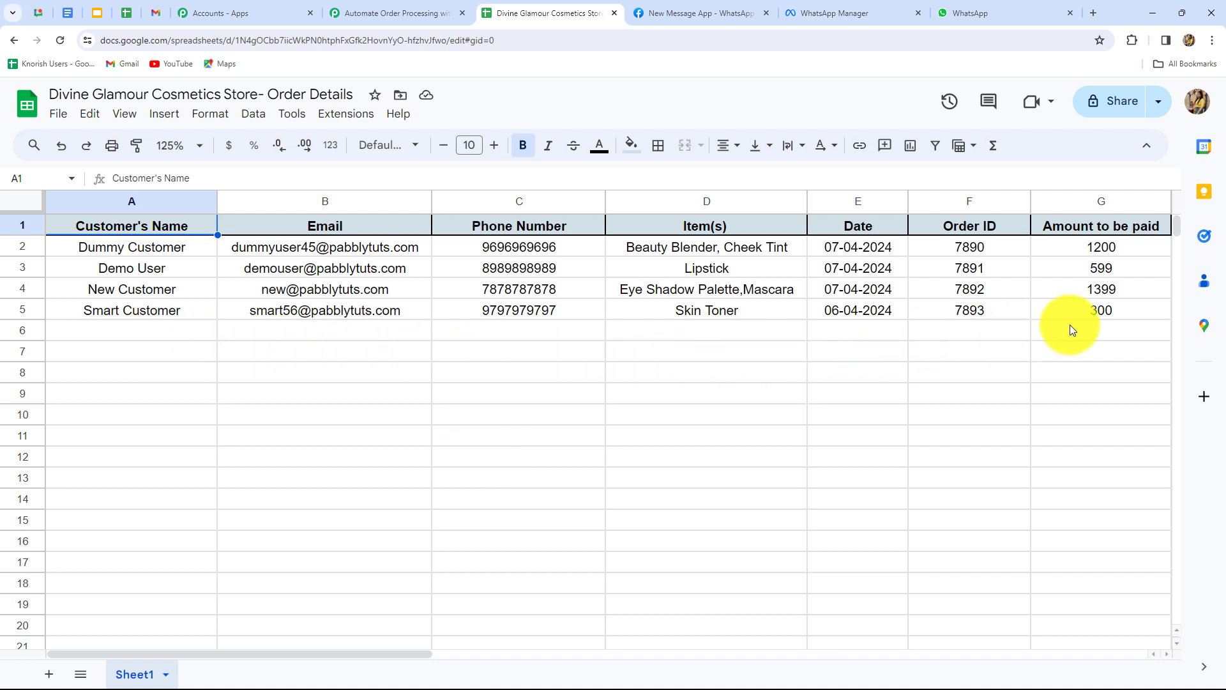
Enable Pabbly Connect Webhooks' Send On Event so edited rows are sent automatically.
click(354, 122)
click(371, 278)
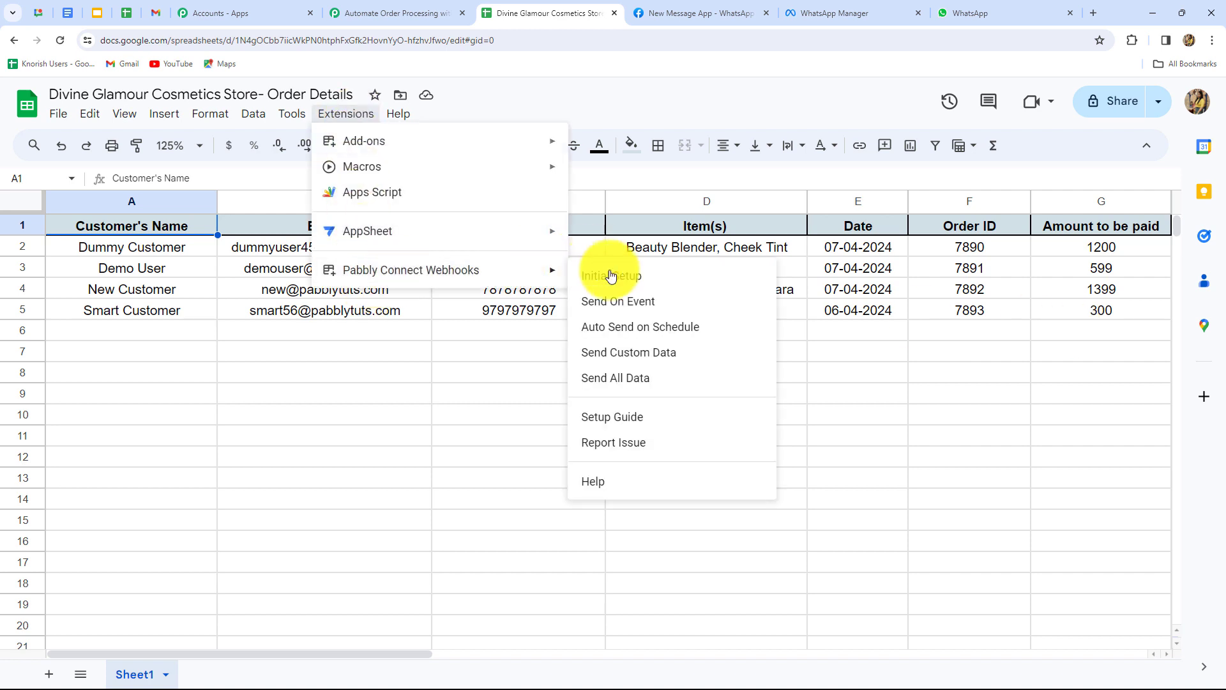
click(615, 313)
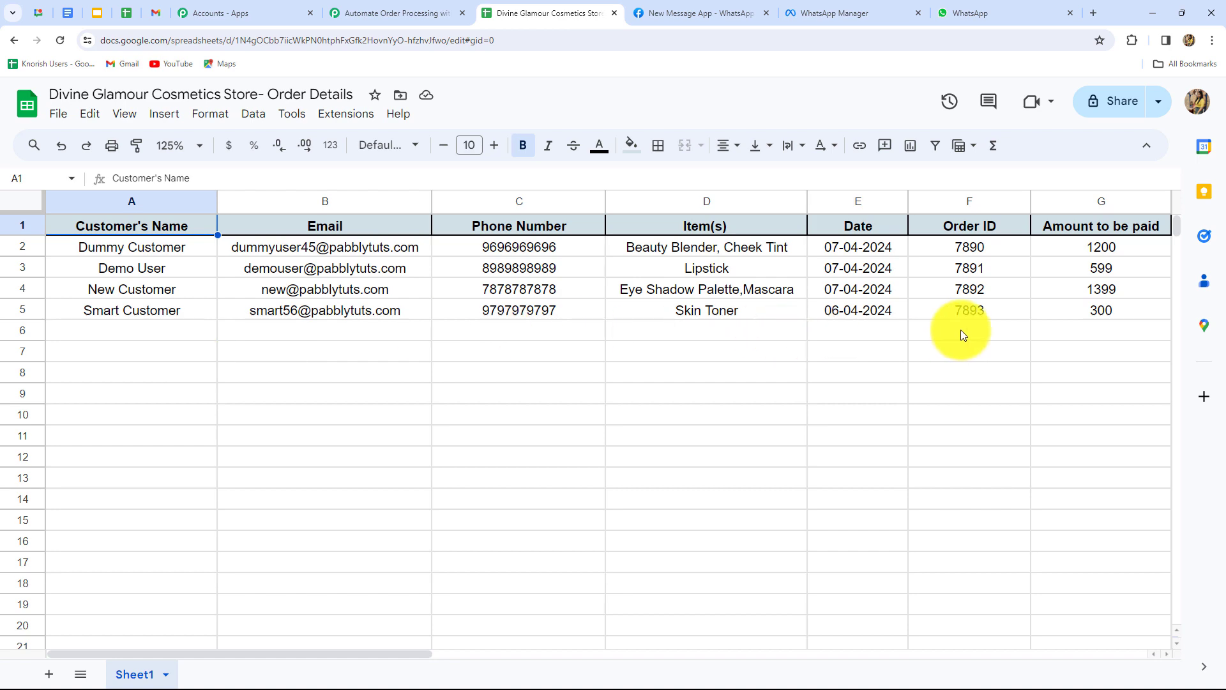
Review the captured order fields in the Pabbly trigger down to action step 2.
click(409, 13)
scroll(1052, 373, down, 4)
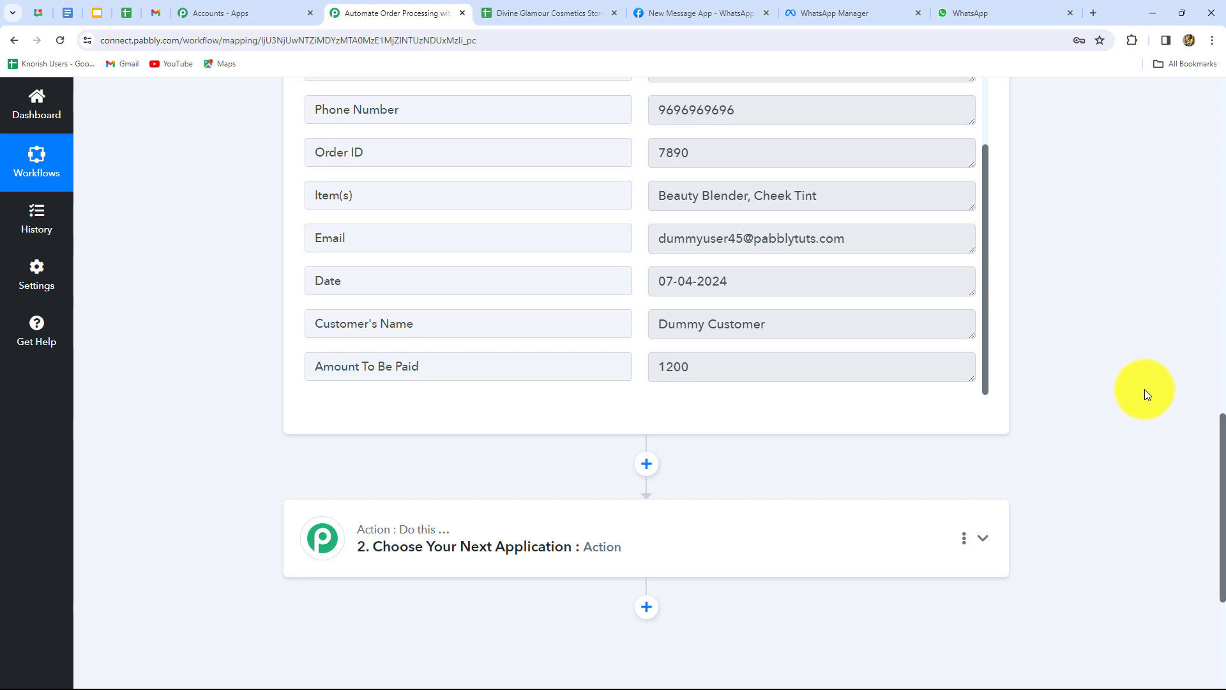
scroll(1133, 390, up, 8)
scroll(1133, 390, up, 9)
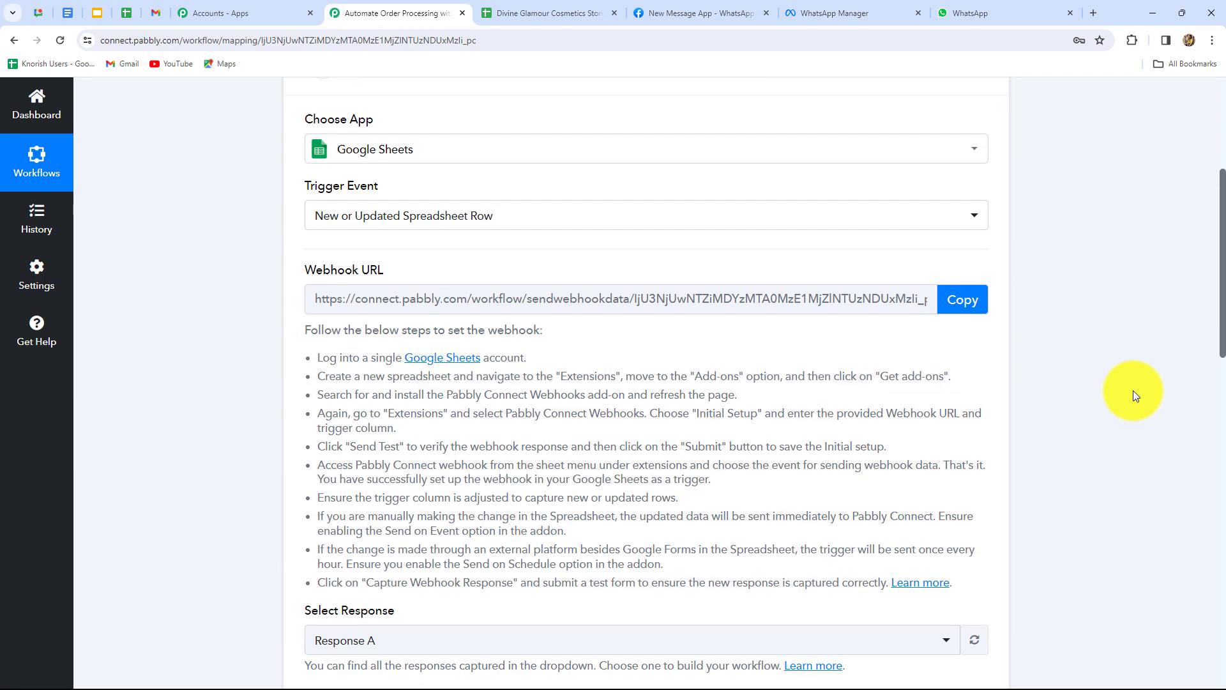
scroll(1133, 390, down, 10)
scroll(1133, 390, down, 10)
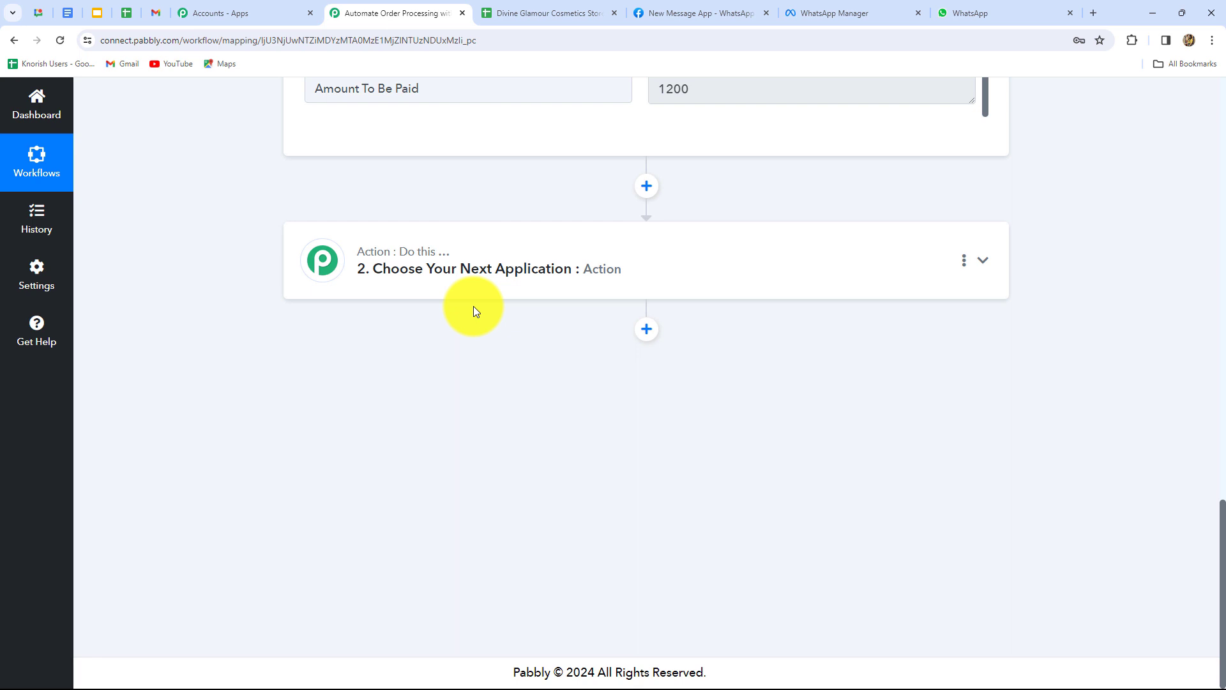
click(815, 15)
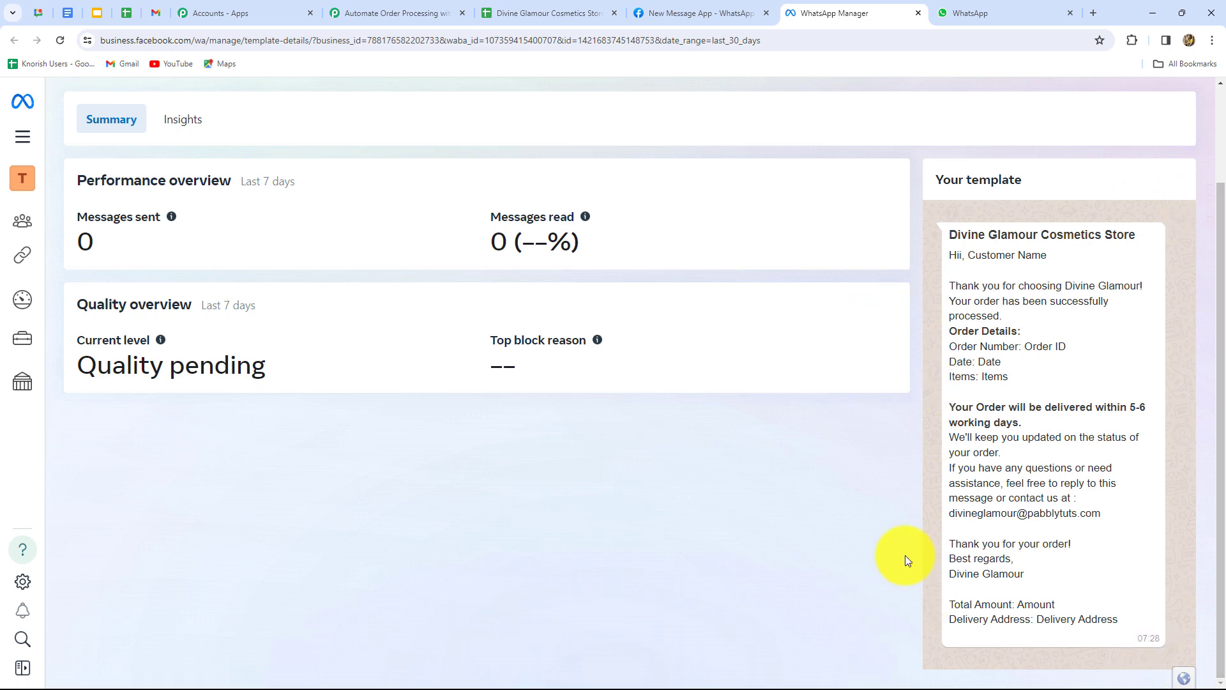
Set action step 2 to WhatsApp Cloud API with Send Template Message and start connecting an account.
click(380, 9)
click(458, 283)
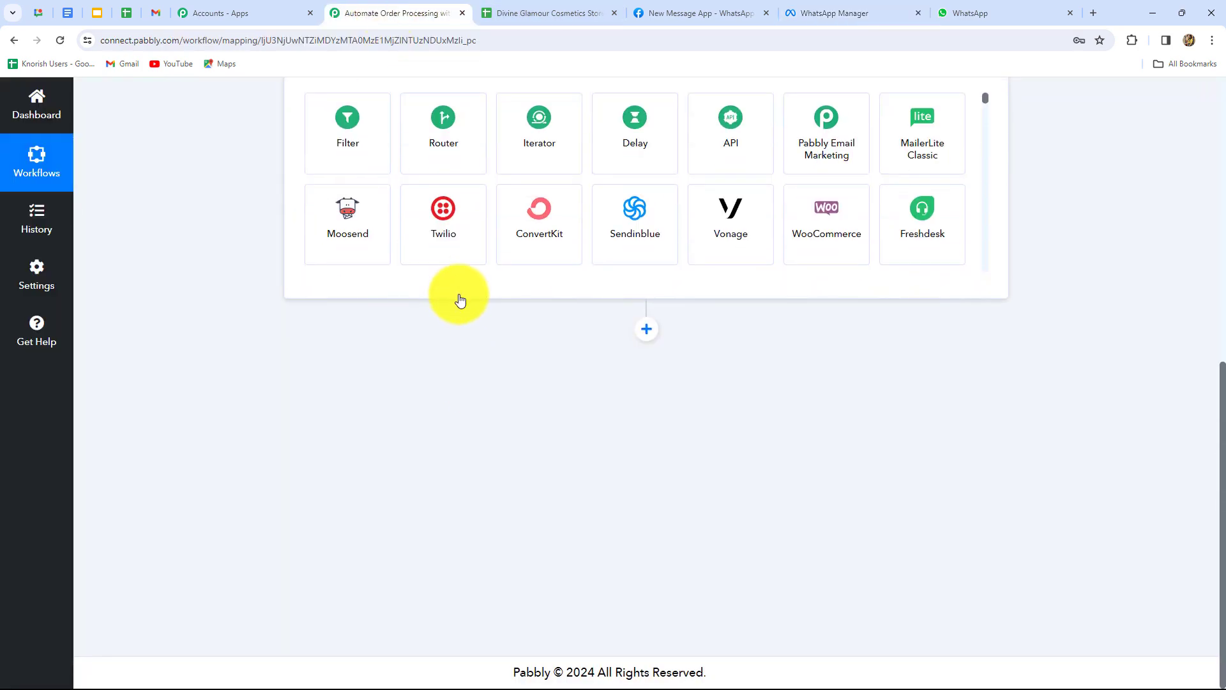
mouse_move(375, 324)
text(Whatsa)
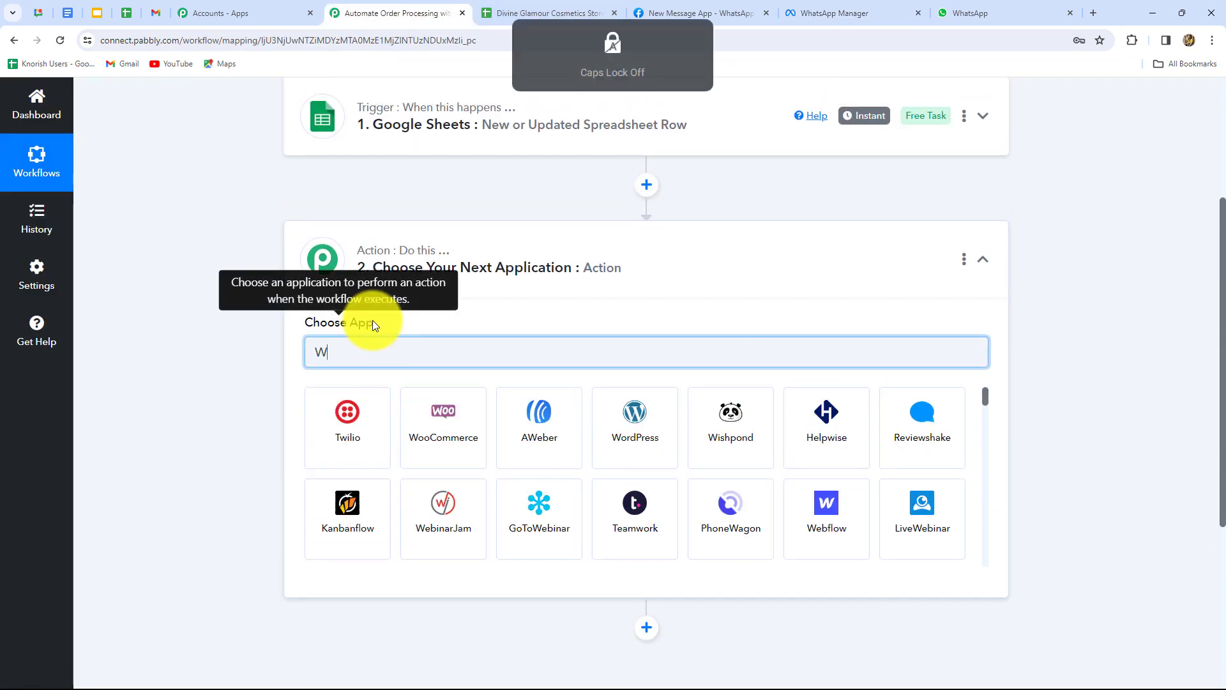
click(530, 411)
click(373, 425)
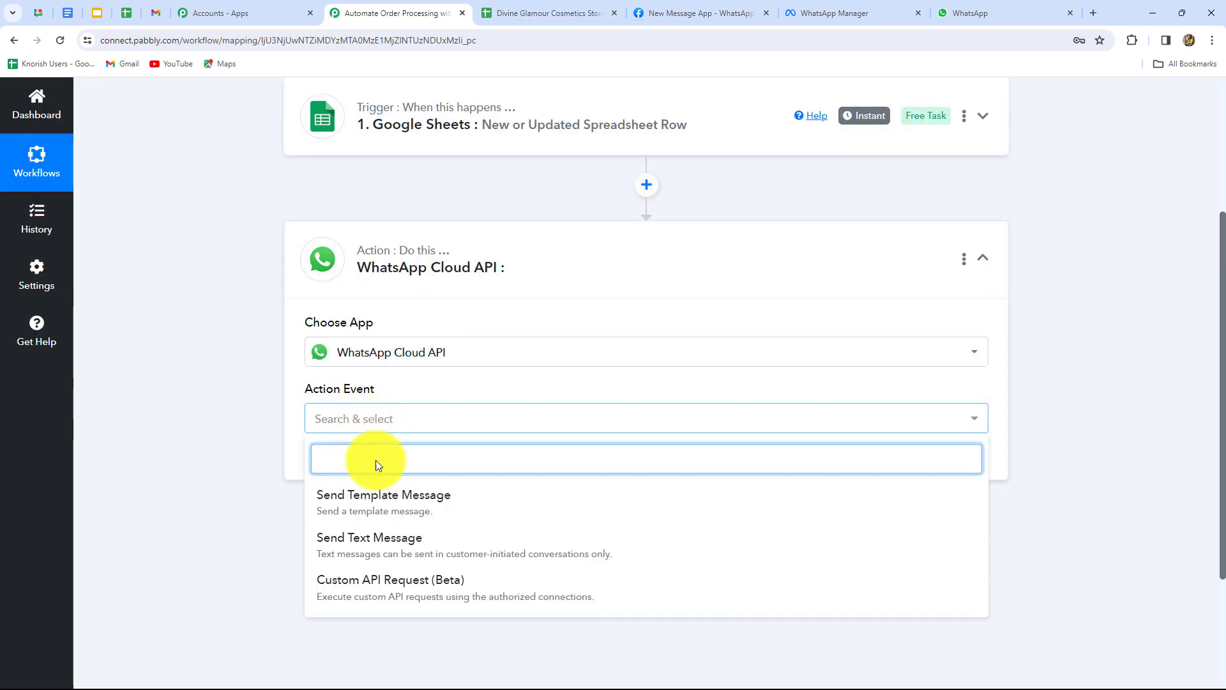
click(399, 508)
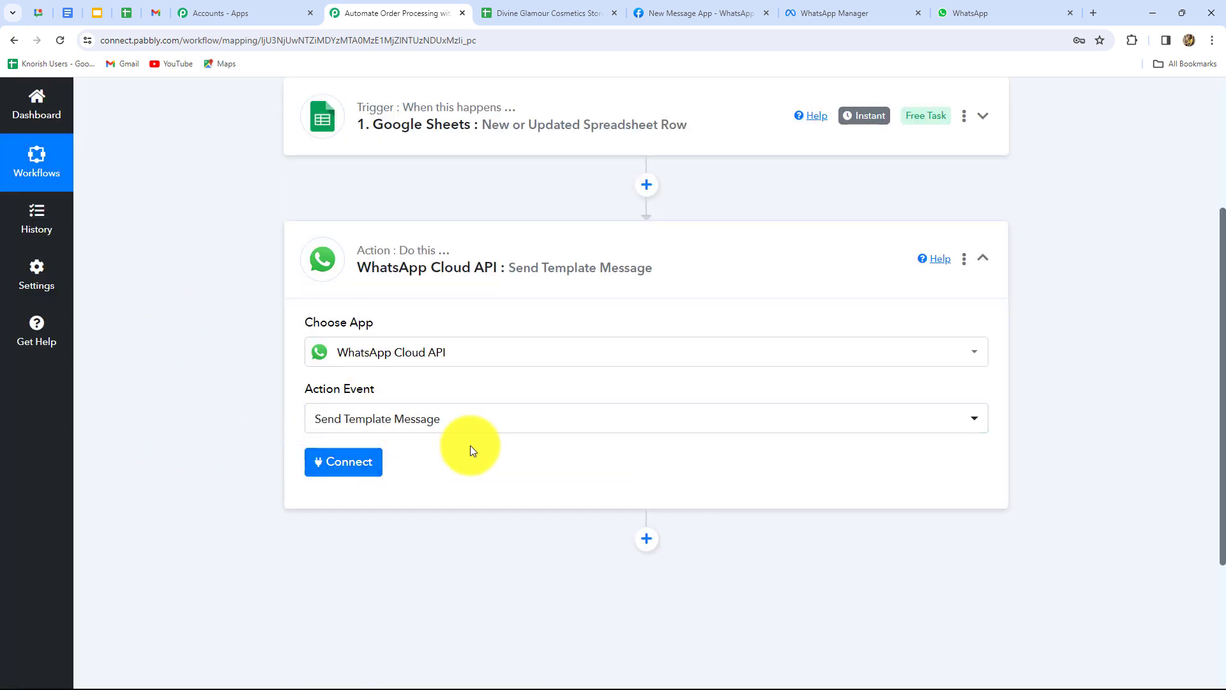
click(343, 475)
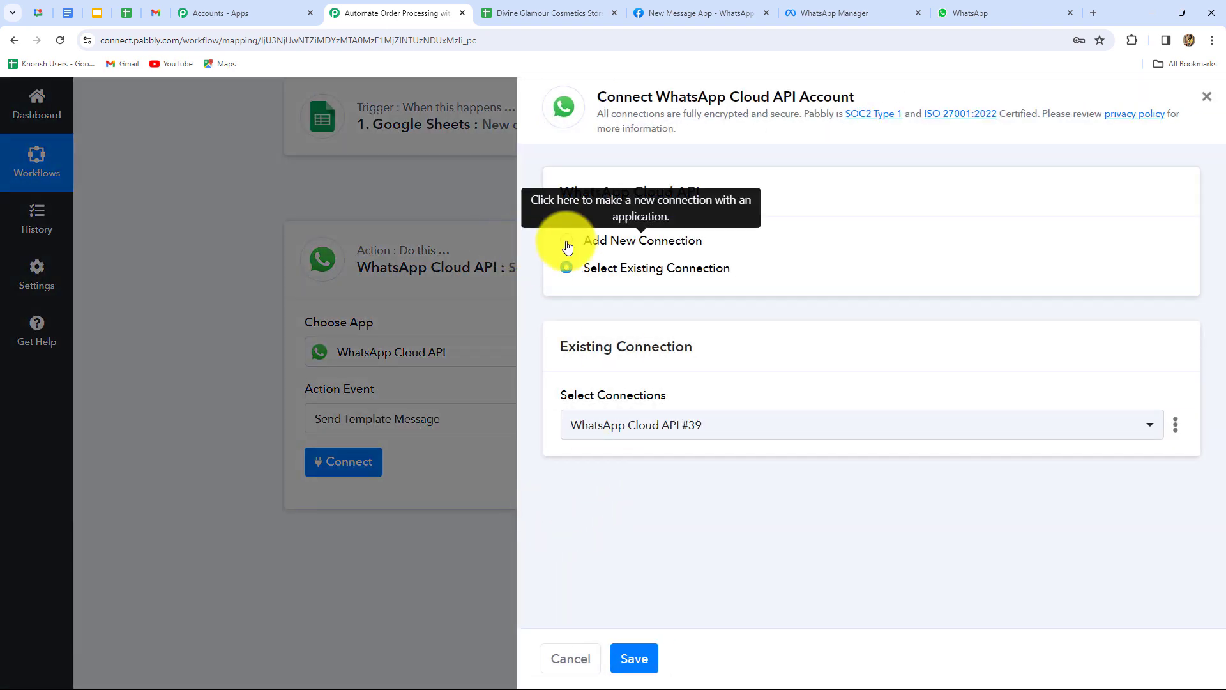
Choose Add New Connection for the WhatsApp Cloud API account.
click(568, 247)
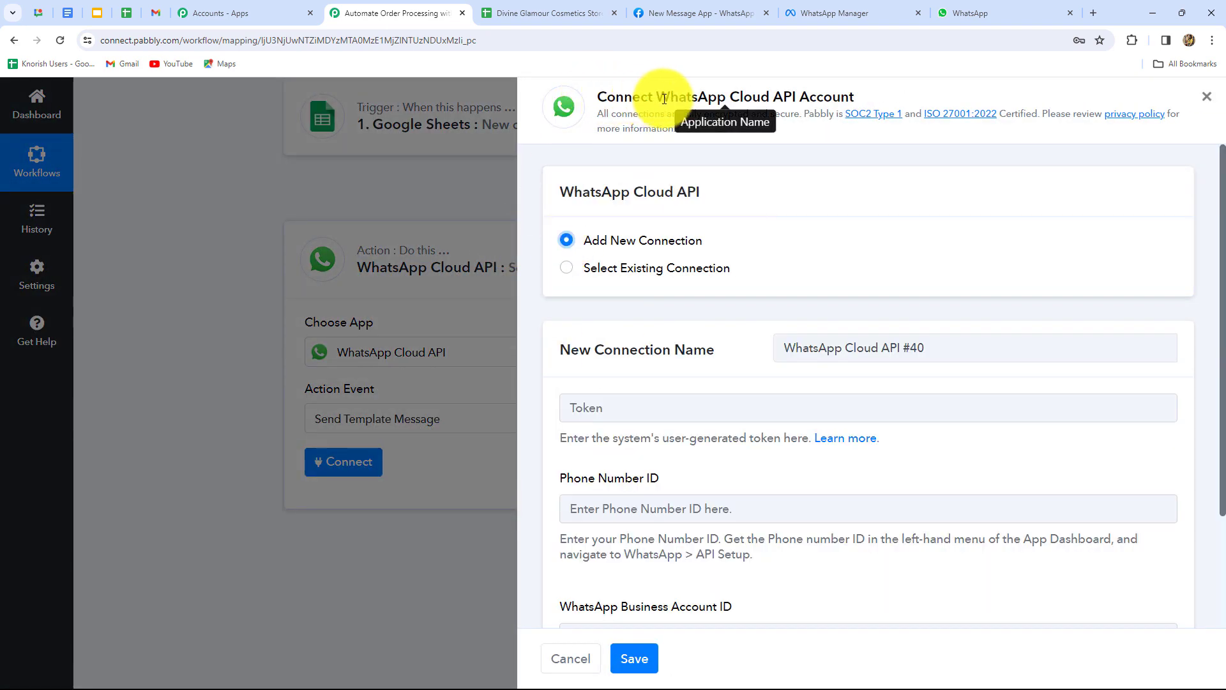
scroll(856, 298, down, 2)
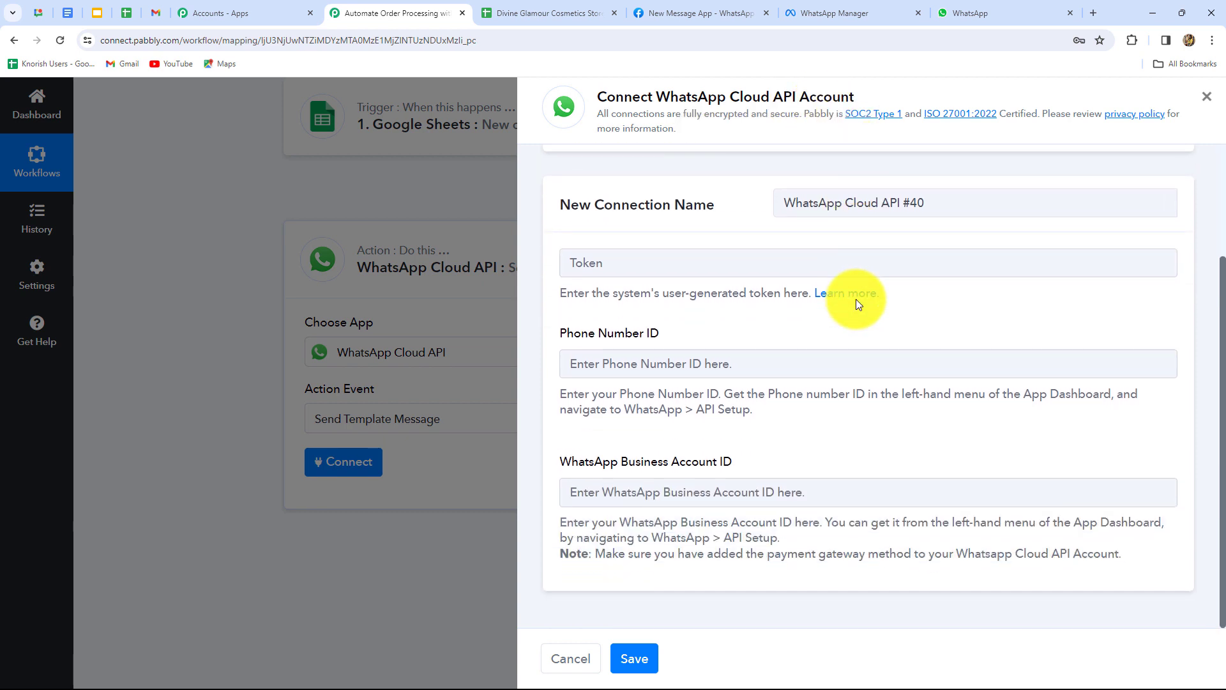
scroll(855, 299, up, 2)
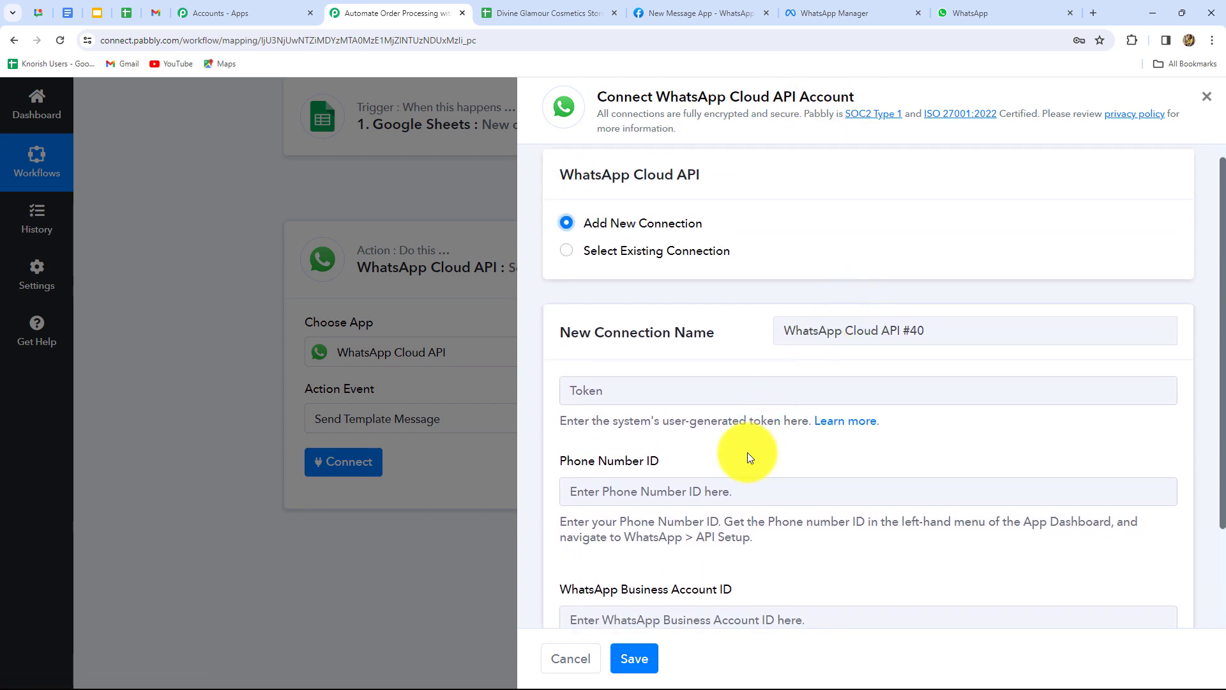
scroll(747, 452, down, 2)
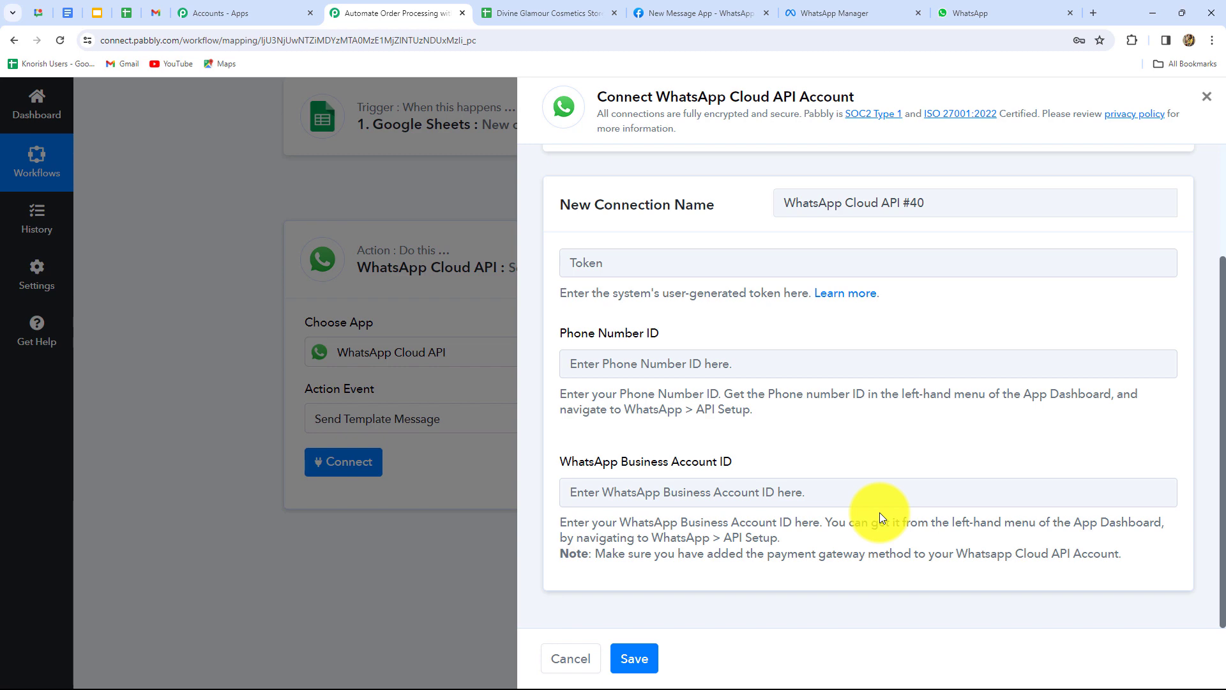
Copy the Phone Number ID and WhatsApp Business Account ID from Meta API Setup into the form.
click(703, 9)
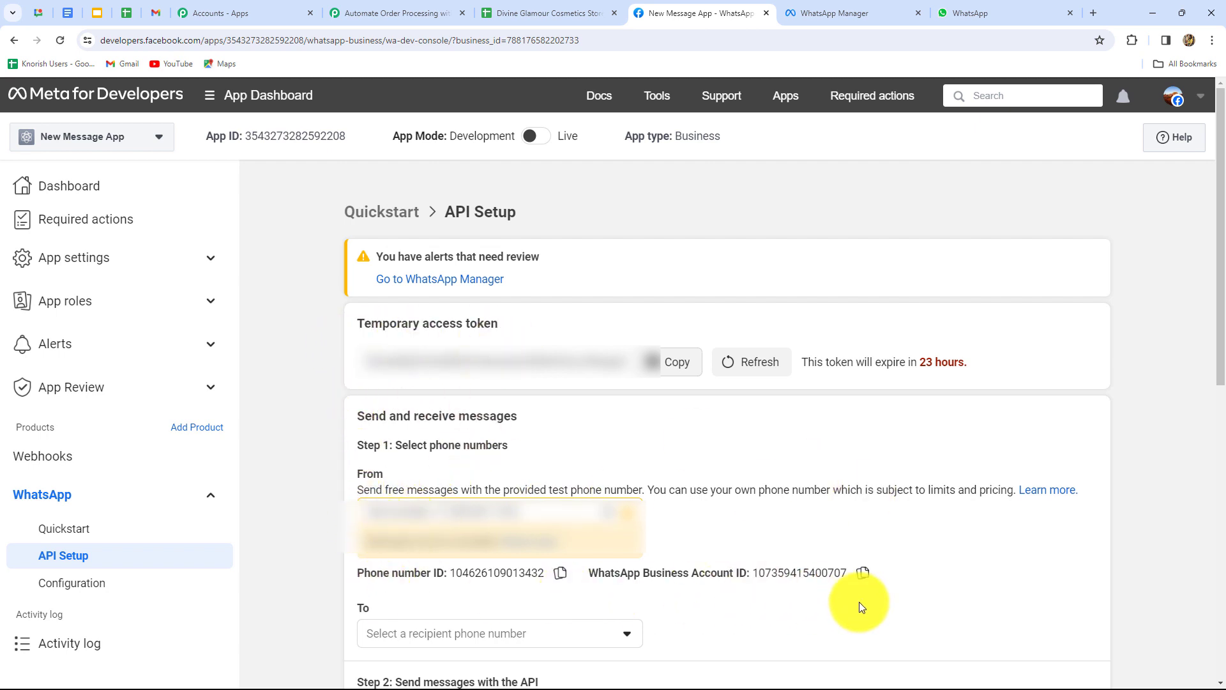
click(560, 575)
click(384, 13)
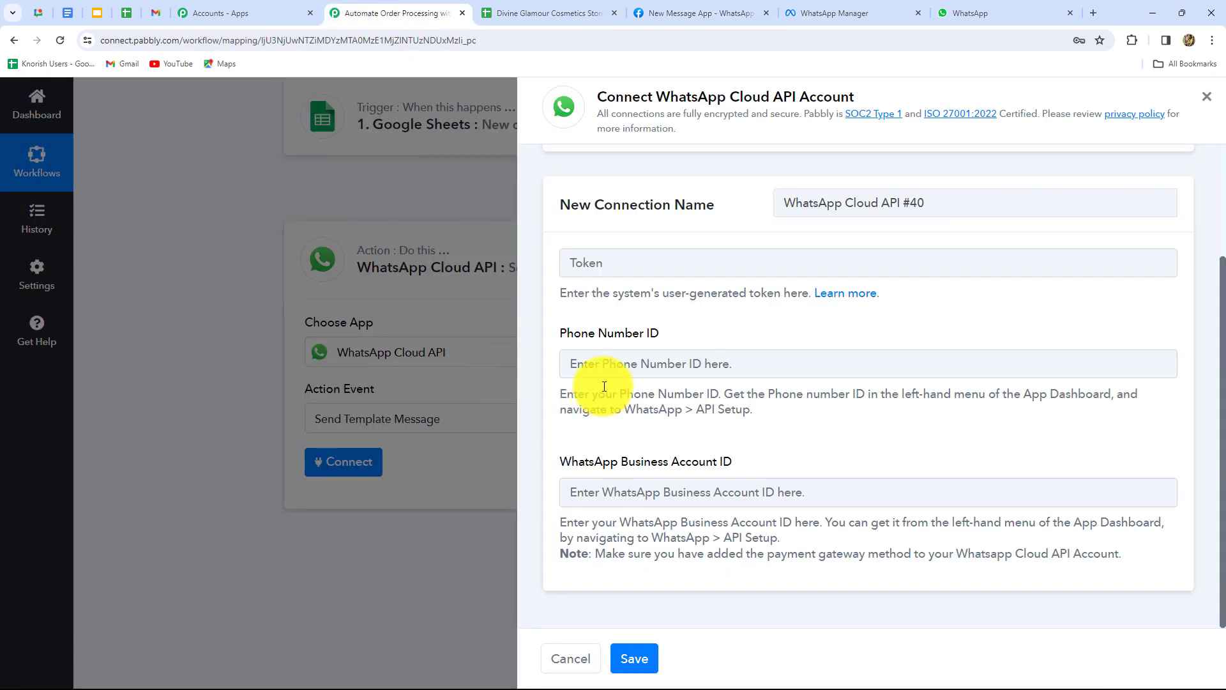
click(604, 364)
key(ctrl+v)
key(alt+Tab)
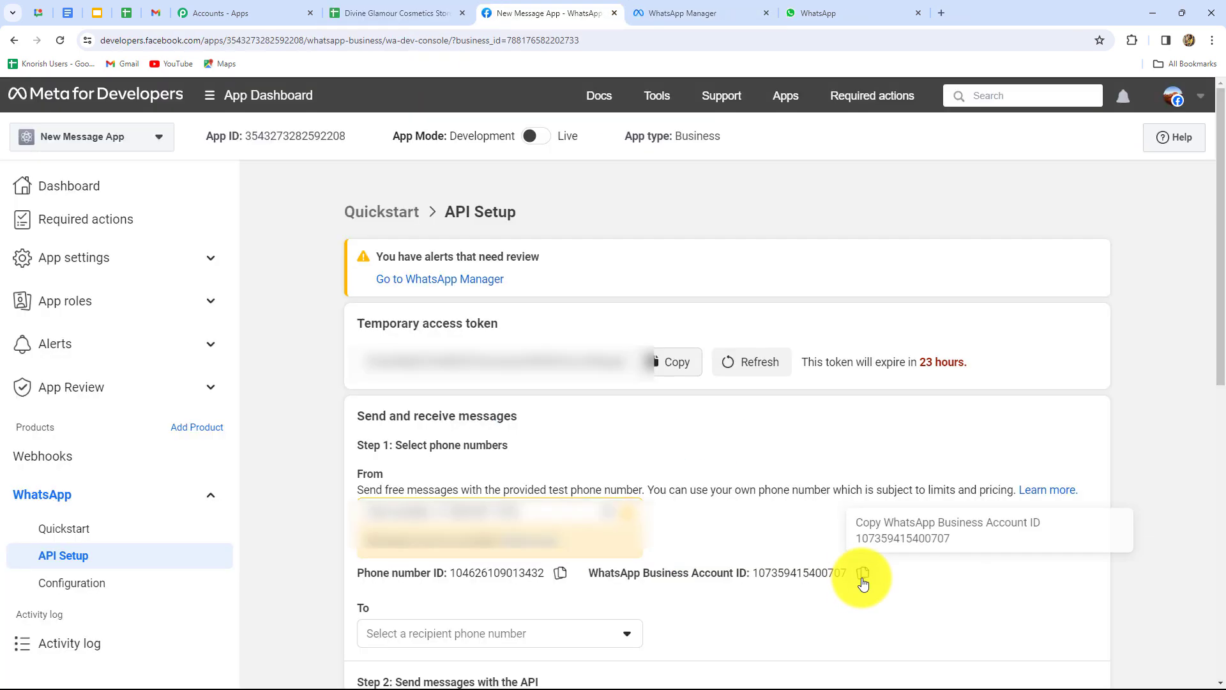
click(862, 574)
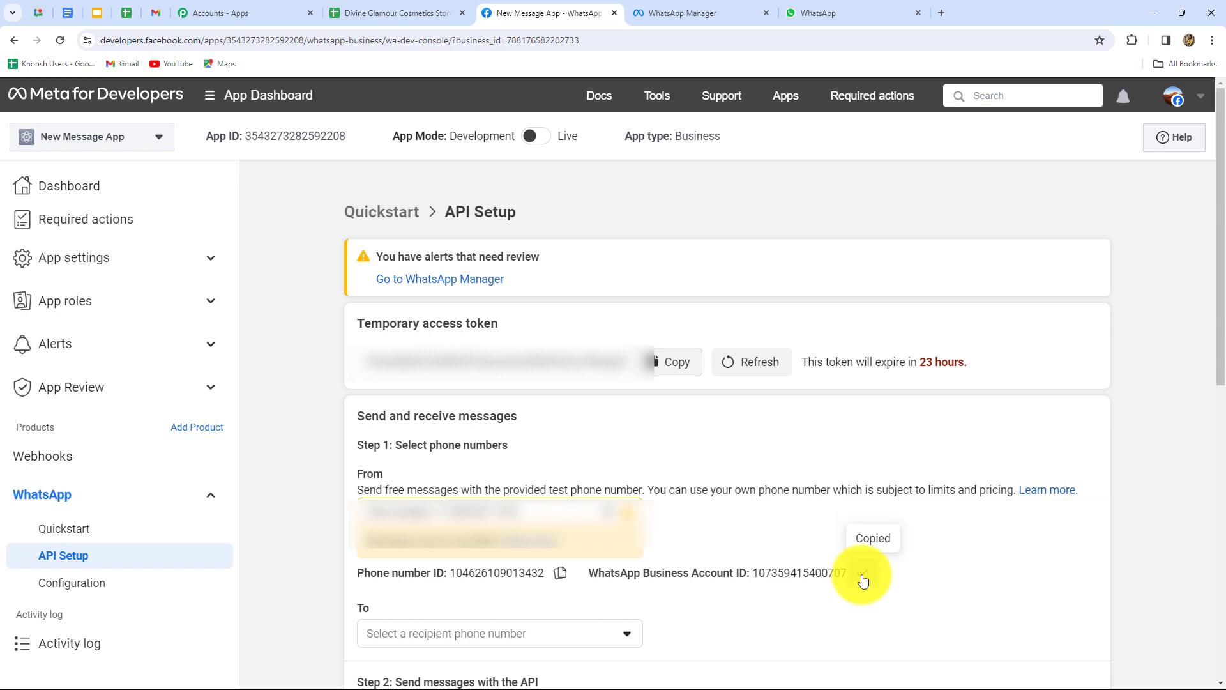
key(alt+Tab)
click(562, 495)
key(ctrl+v)
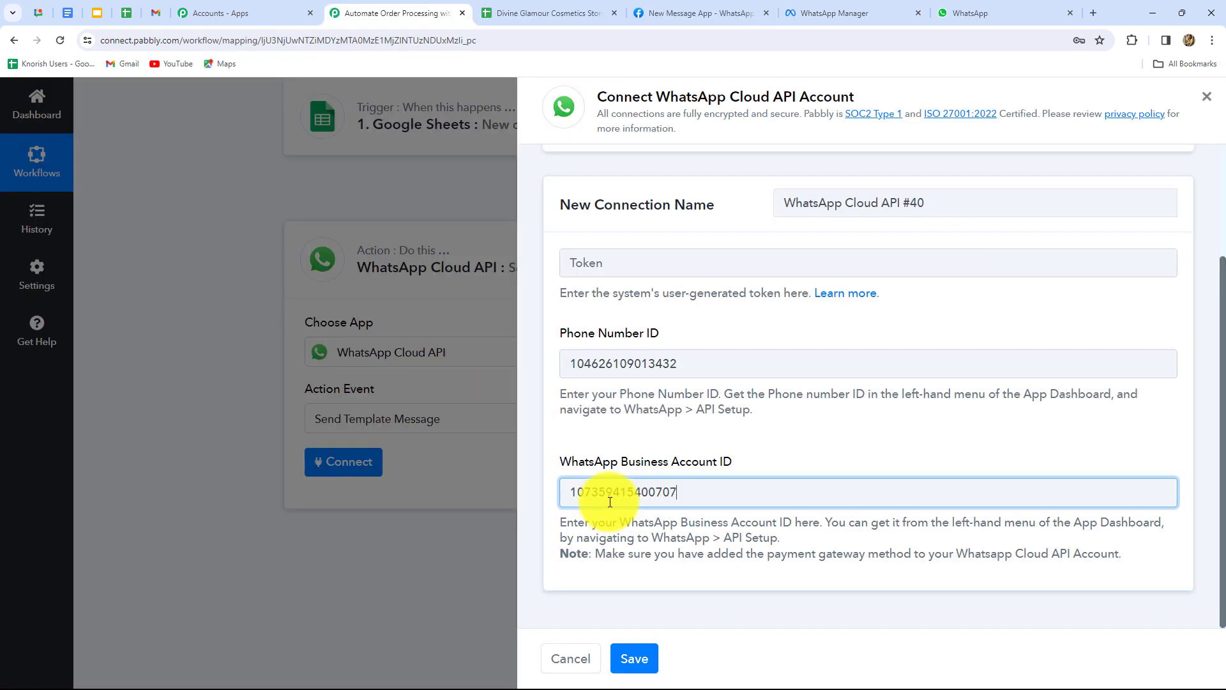
Paste the temporary access token into the Token field and save the connection.
click(639, 13)
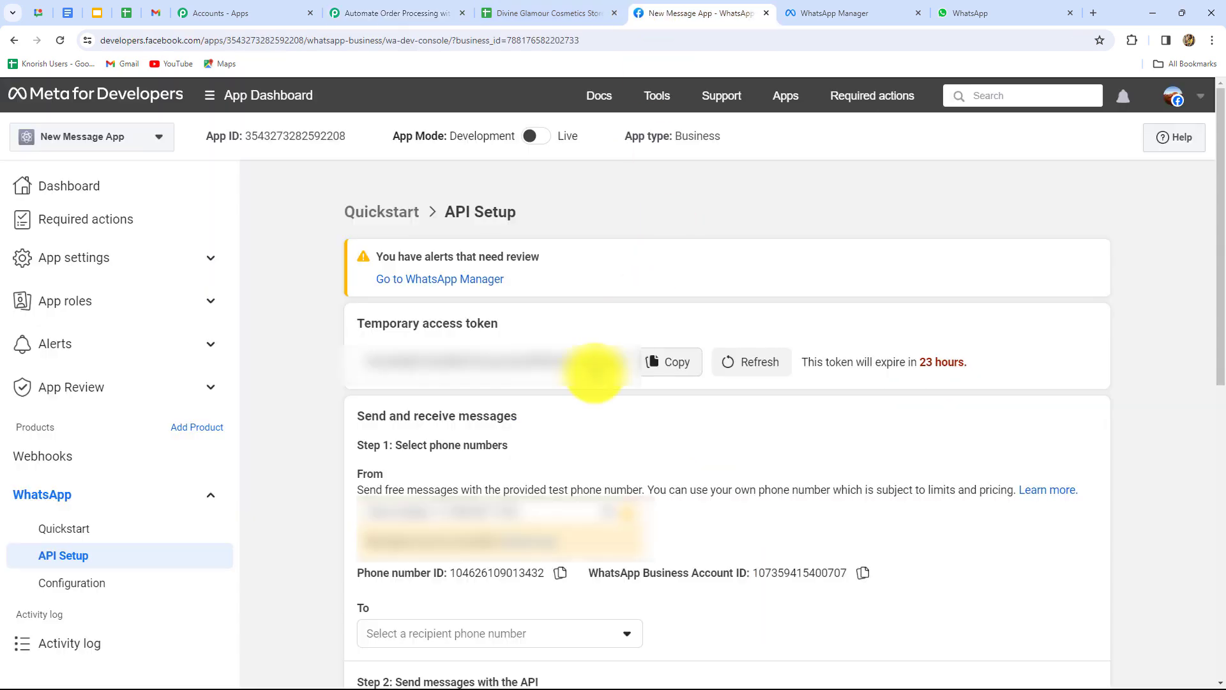
click(666, 362)
click(418, 18)
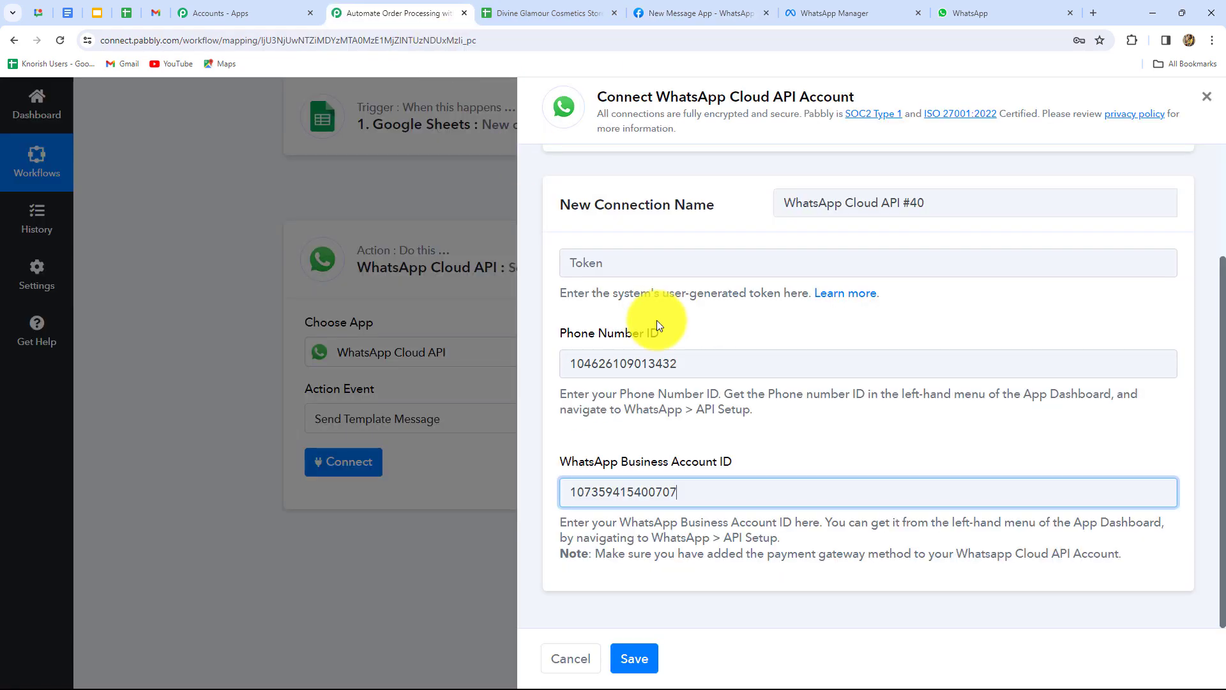
click(634, 262)
key(ctrl+v)
click(634, 260)
key(ctrl+v)
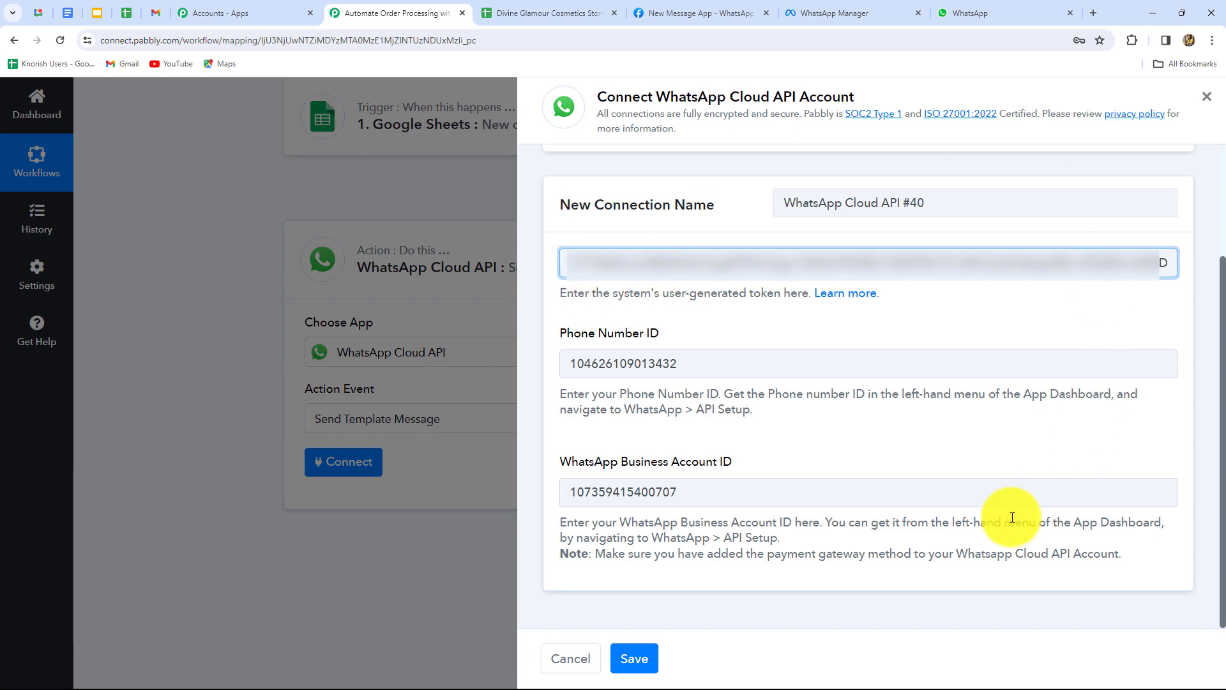
click(630, 656)
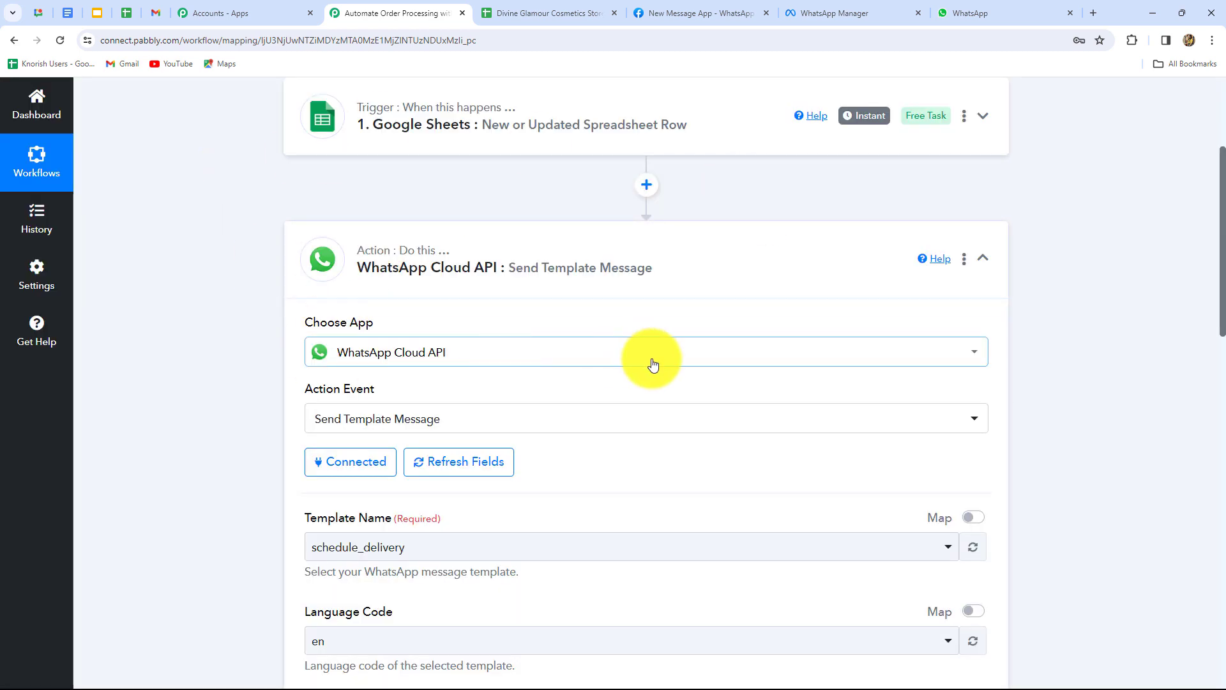
Check the schedule_delivery template fields, then view the Divine Glamour template in WhatsApp Manager.
scroll(647, 369, down, 5)
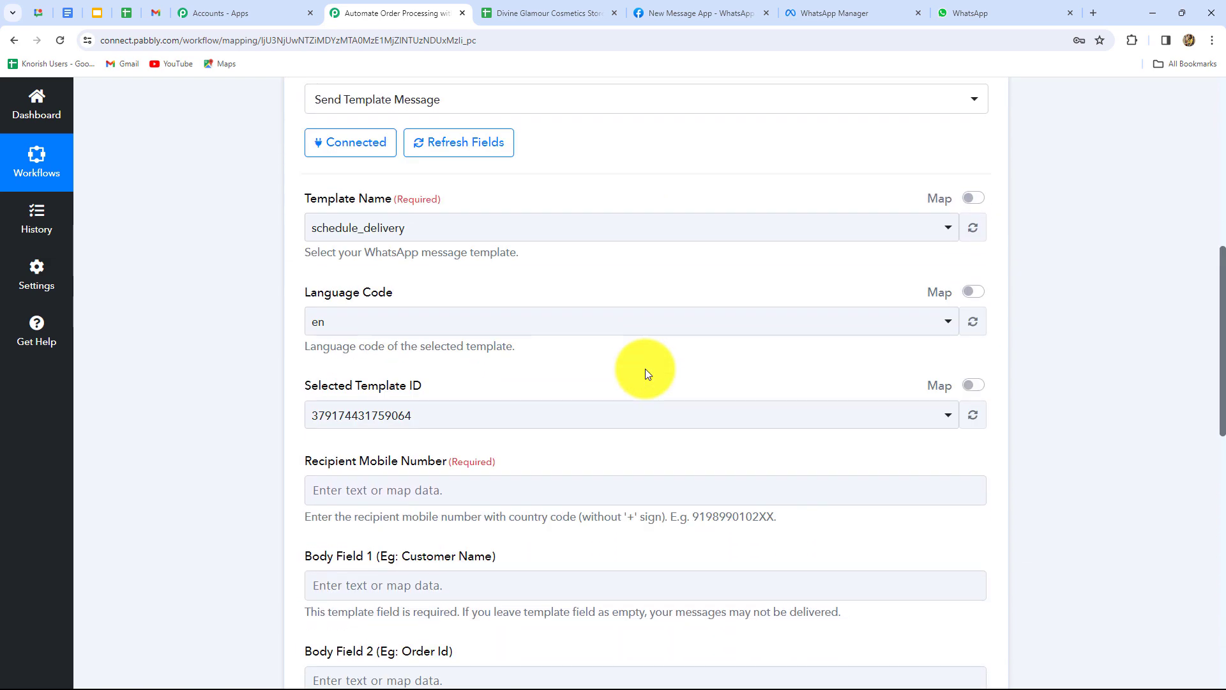
scroll(656, 507, down, 10)
scroll(658, 504, up, 4)
scroll(658, 504, up, 9)
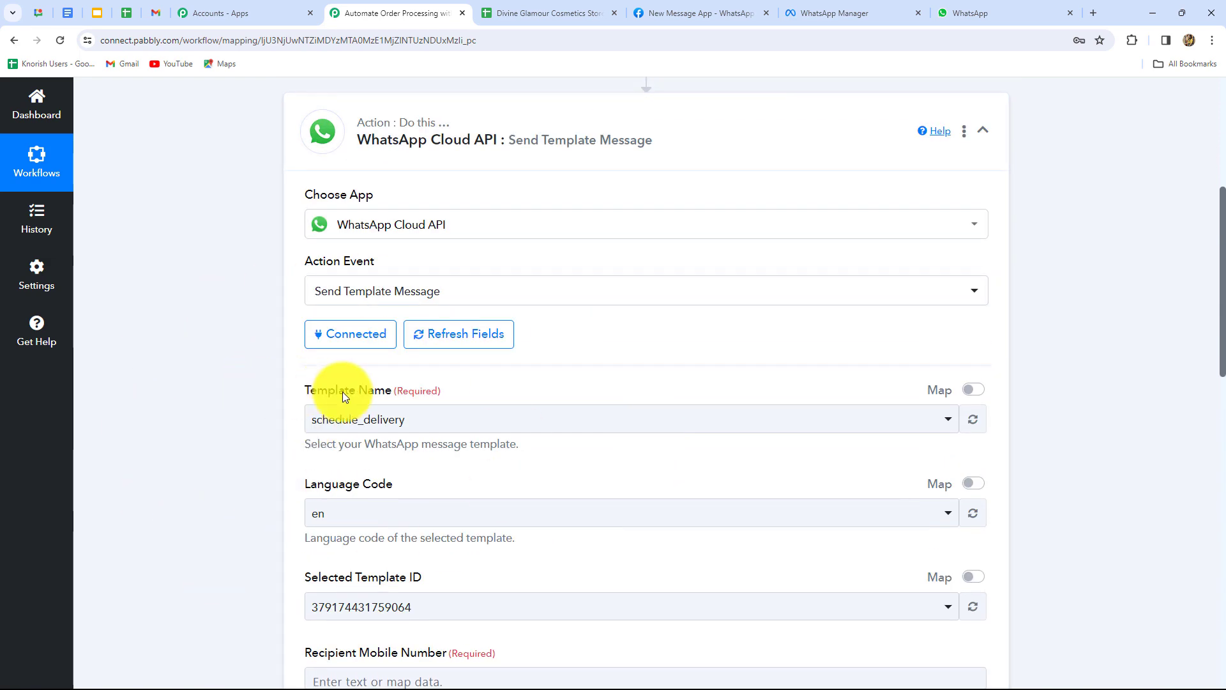
click(811, 11)
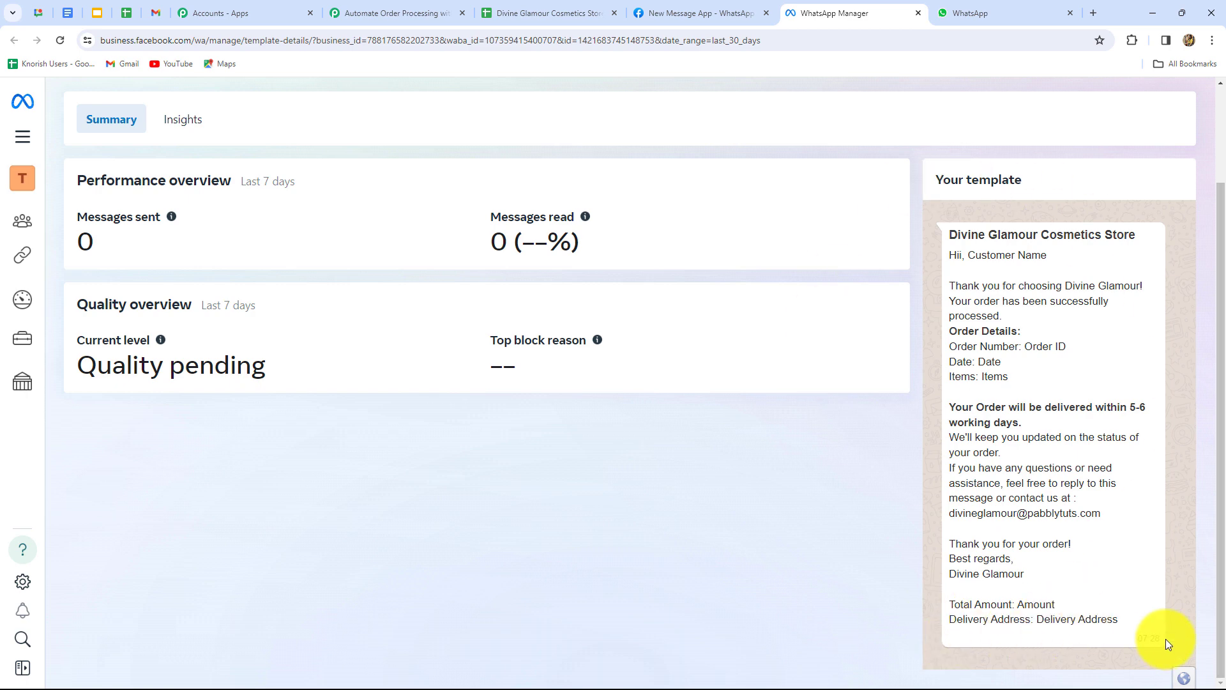
Open the order_details template editor to review its variables.
scroll(1166, 639, up, 2)
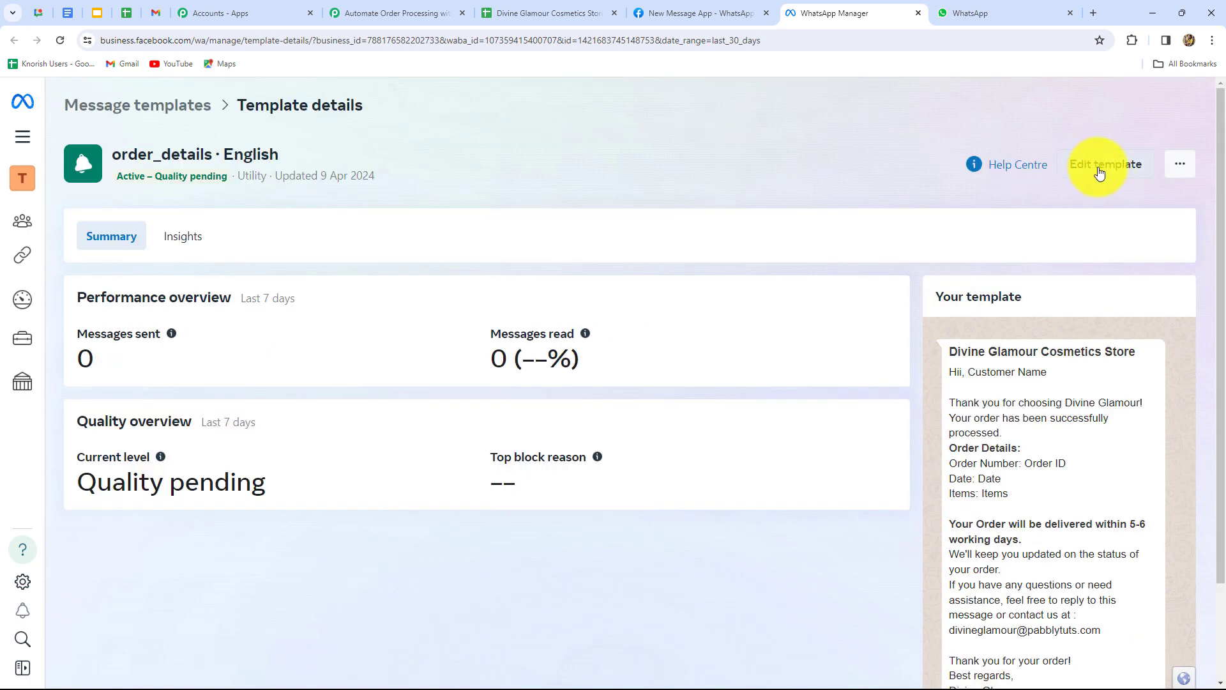
click(1096, 170)
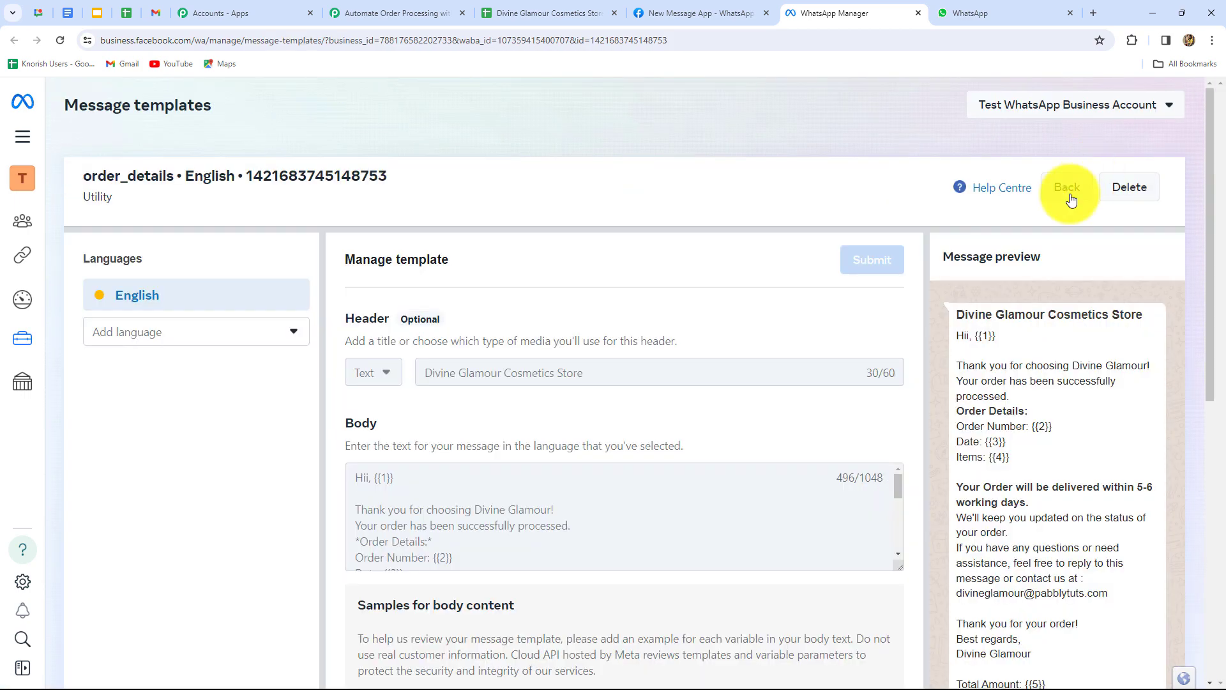
scroll(635, 431, down, 1)
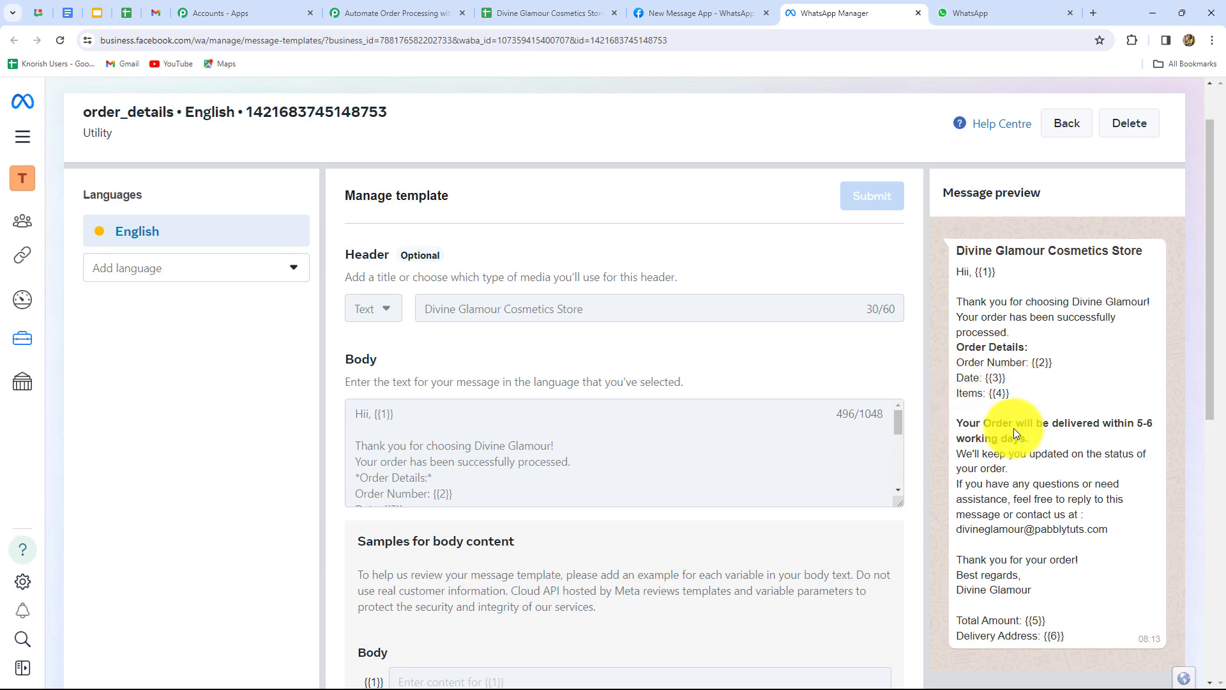
scroll(1028, 438, down, 6)
scroll(1028, 438, up, 5)
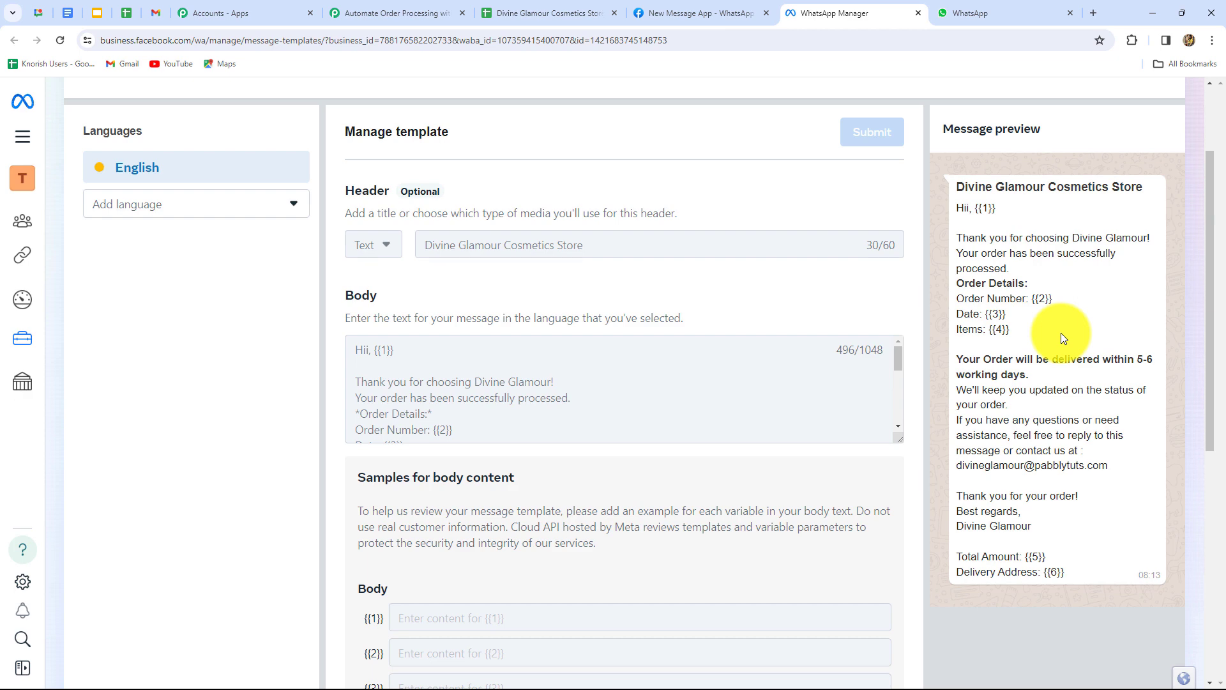
Follow the template link from Meta's API Setup page, then return to API Setup.
click(691, 9)
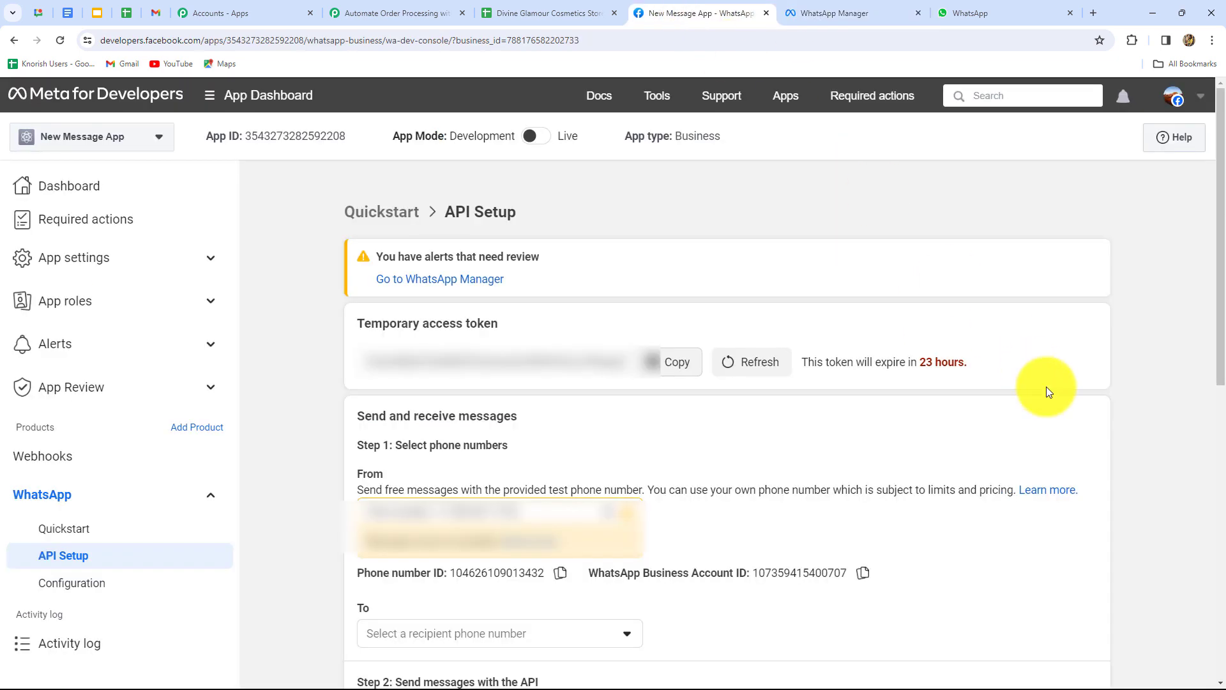
scroll(1046, 386, down, 8)
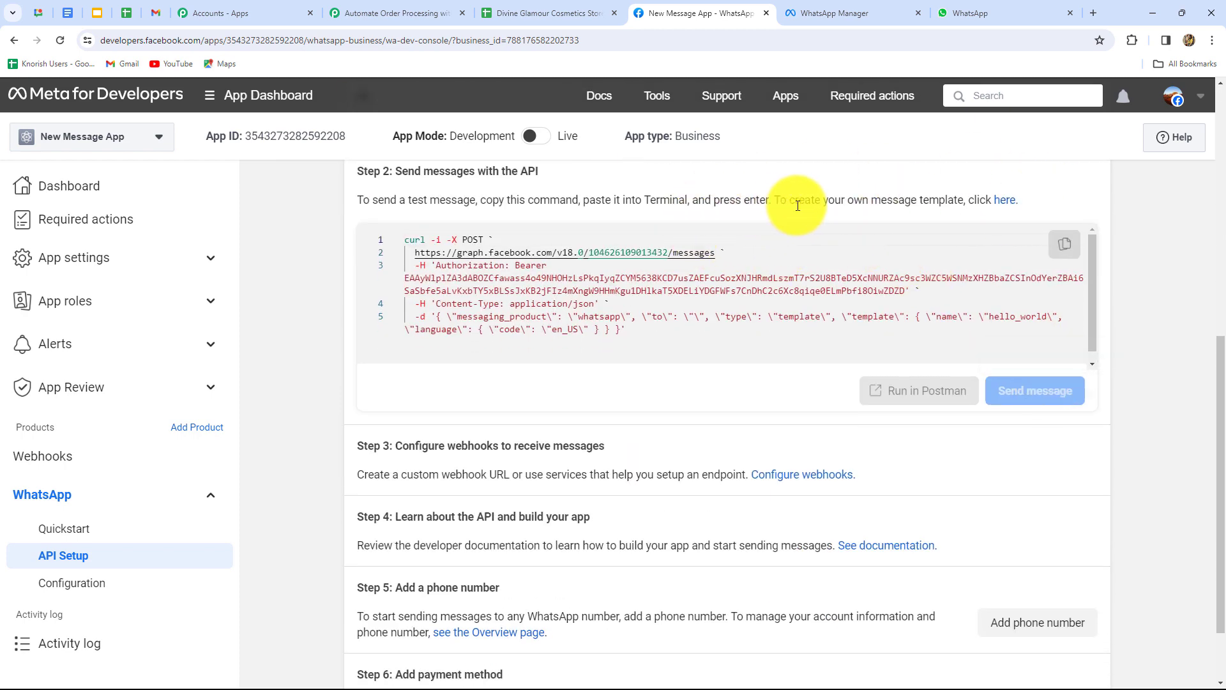
click(997, 209)
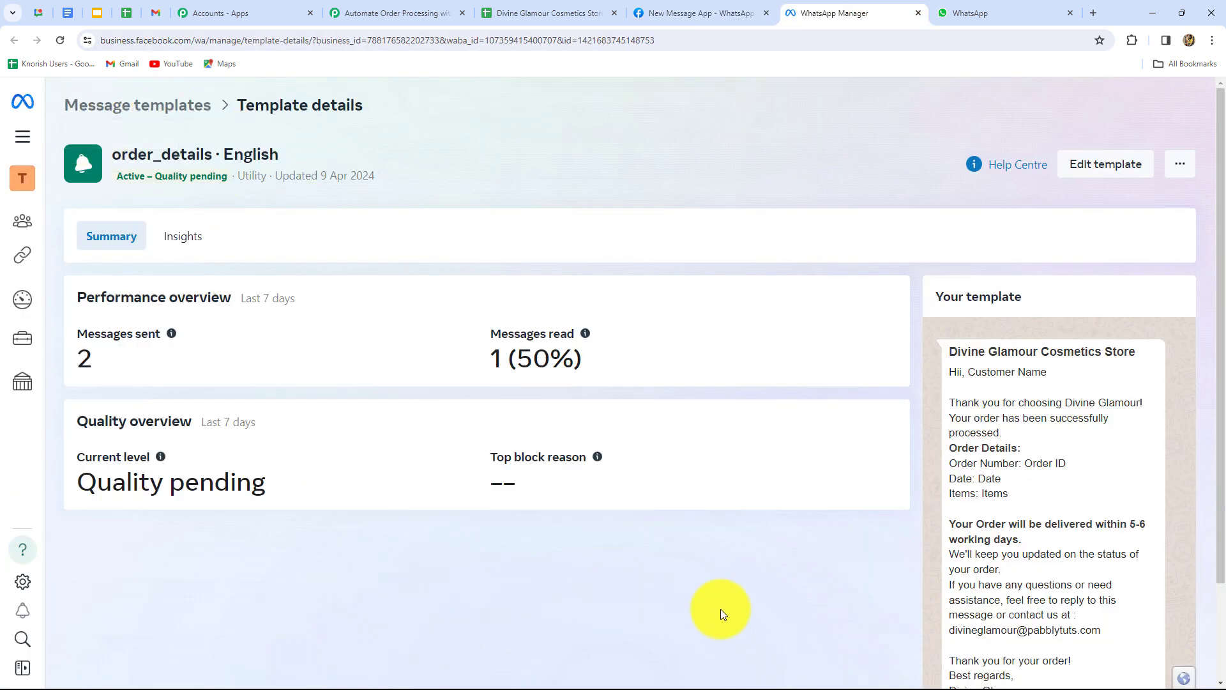
scroll(738, 610, down, 3)
scroll(739, 611, up, 3)
key(ctrl+shift+Tab)
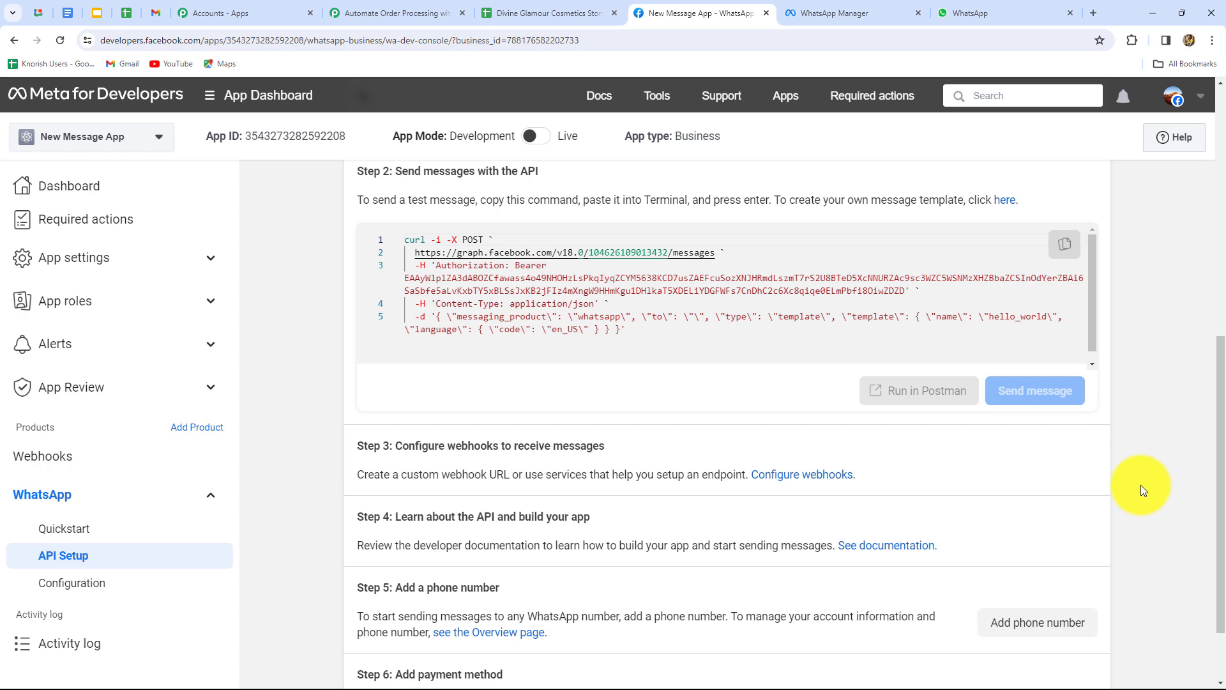
click(380, 9)
scroll(1085, 530, down, 2)
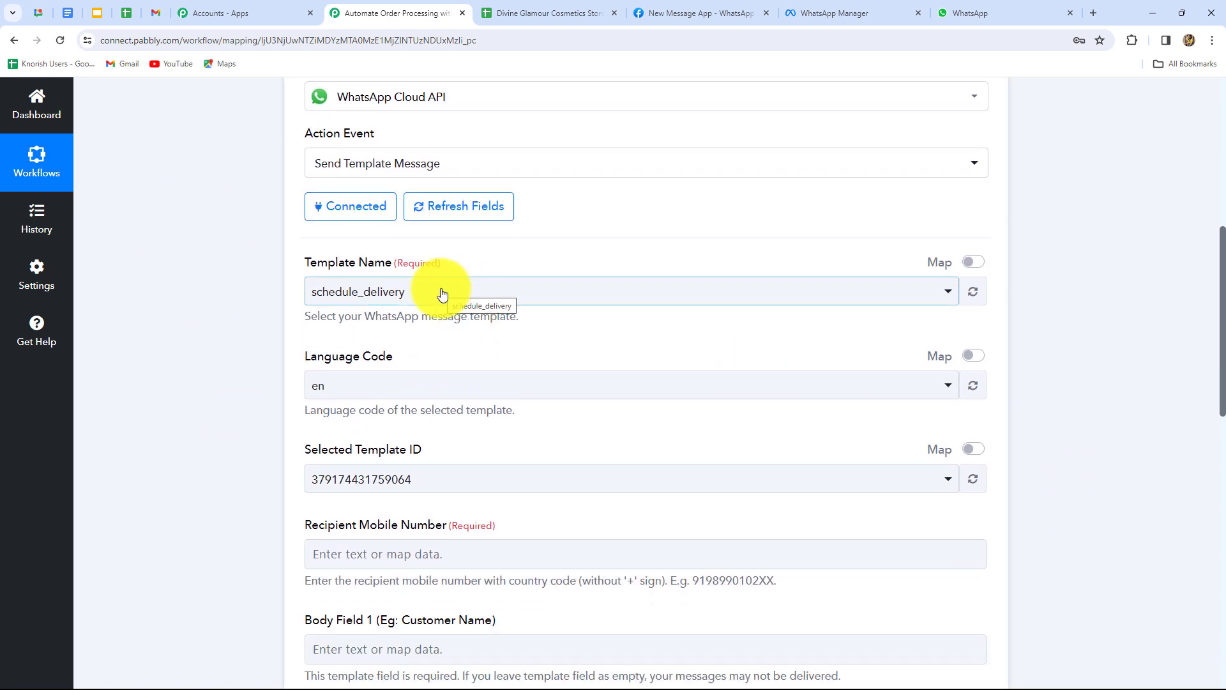
click(441, 293)
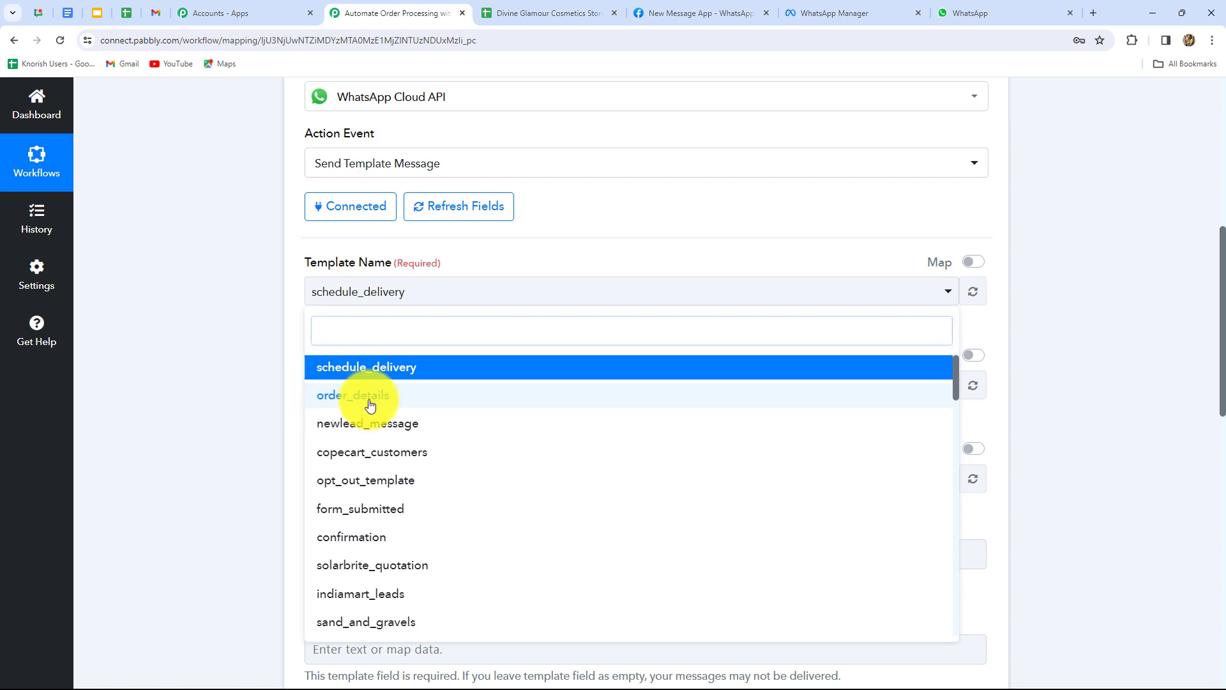
click(370, 405)
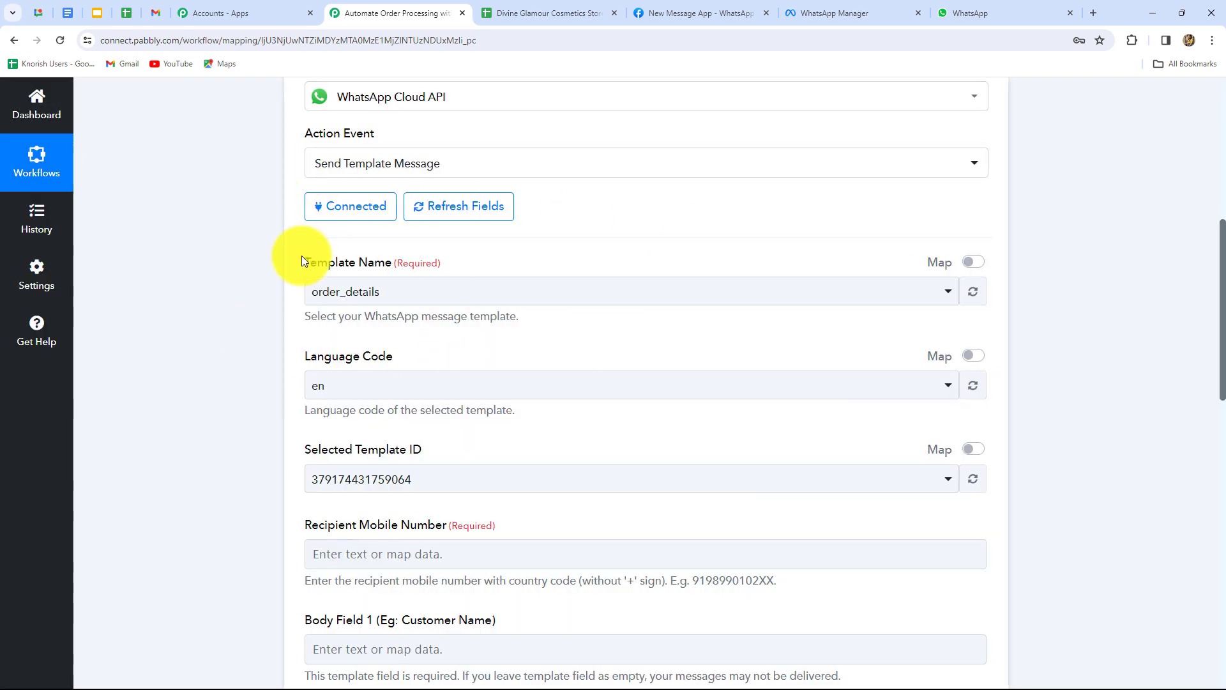
scroll(447, 290, down, 3)
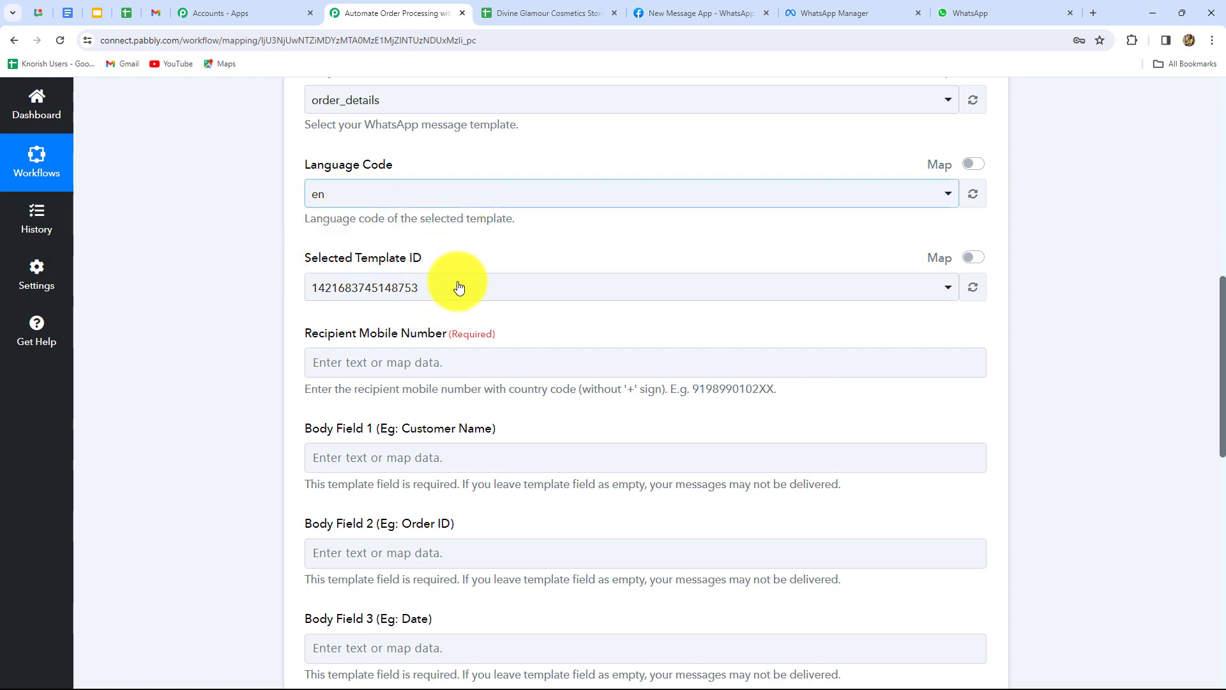
Locate and select the empty Recipient Mobile Number field.
click(465, 359)
scroll(464, 358, down, 3)
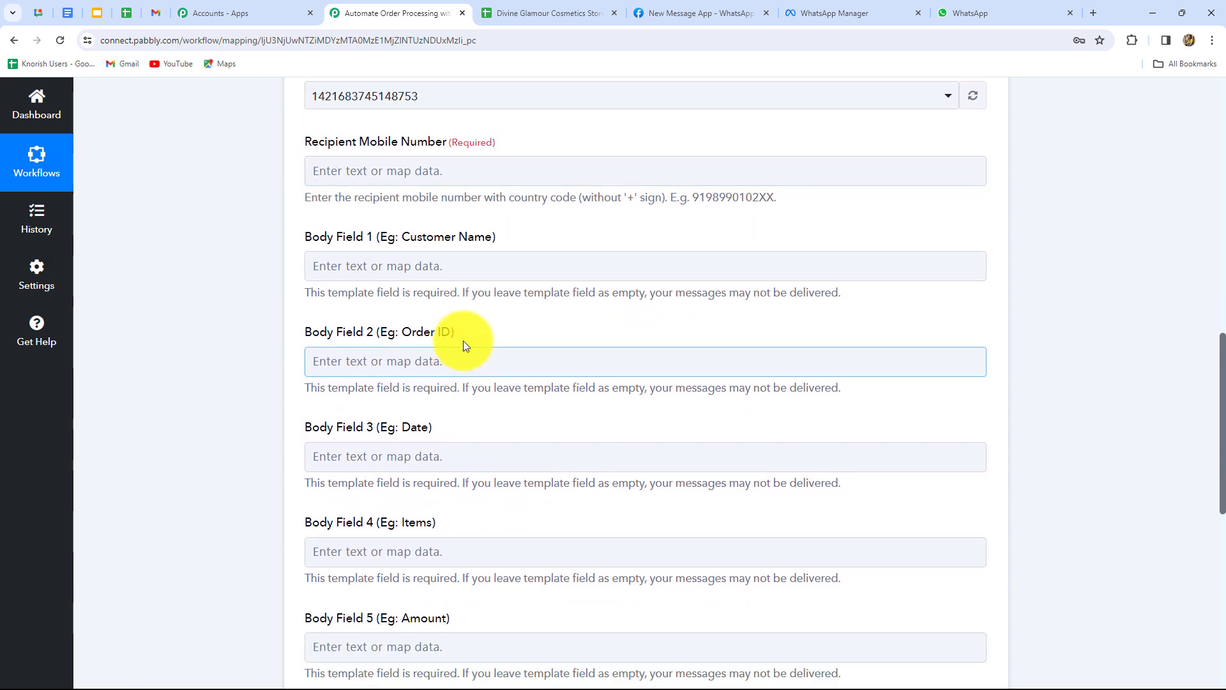
scroll(465, 348, down, 4)
scroll(463, 339, up, 5)
scroll(463, 336, down, 2)
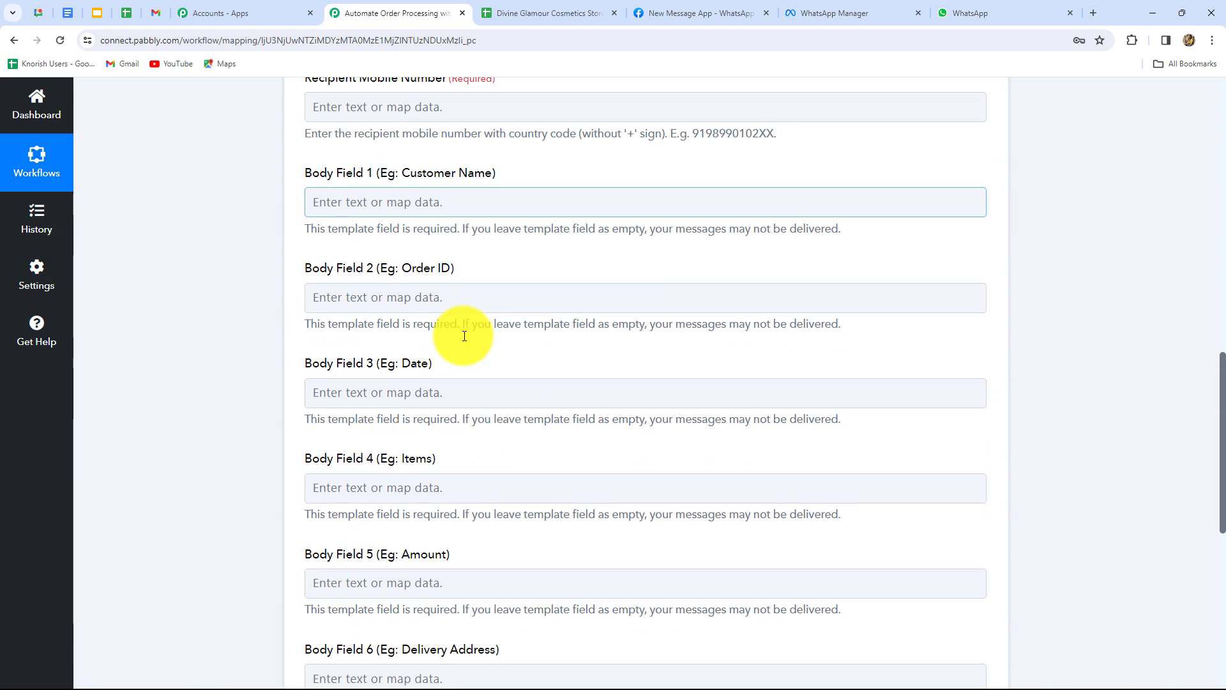
scroll(329, 228, up, 3)
click(453, 311)
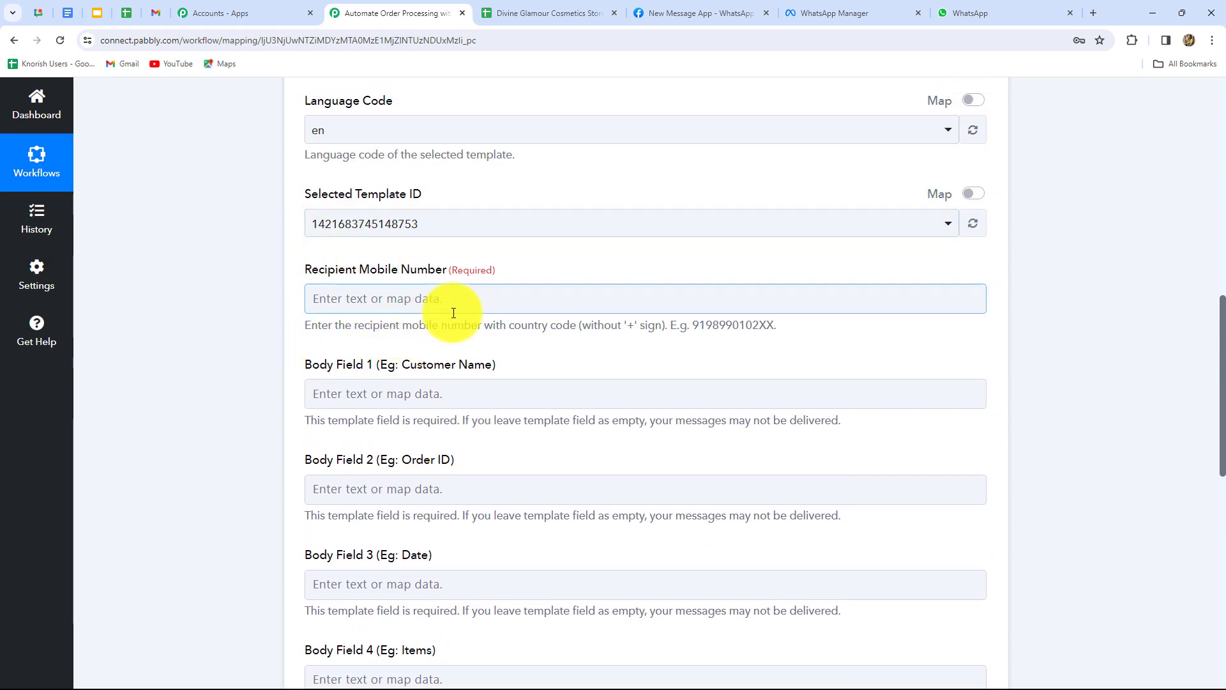
scroll(452, 310, down, 2)
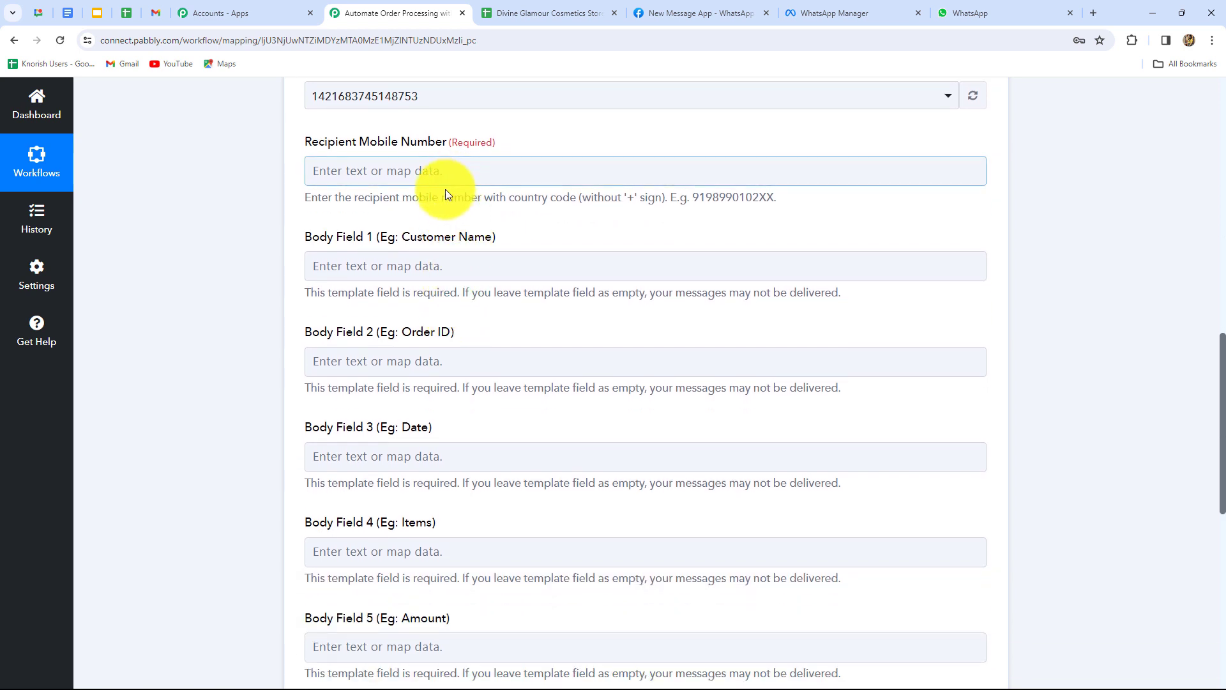
Map the Google Sheets trigger's Phone Number into Recipient Mobile Number and review the body fields.
click(464, 170)
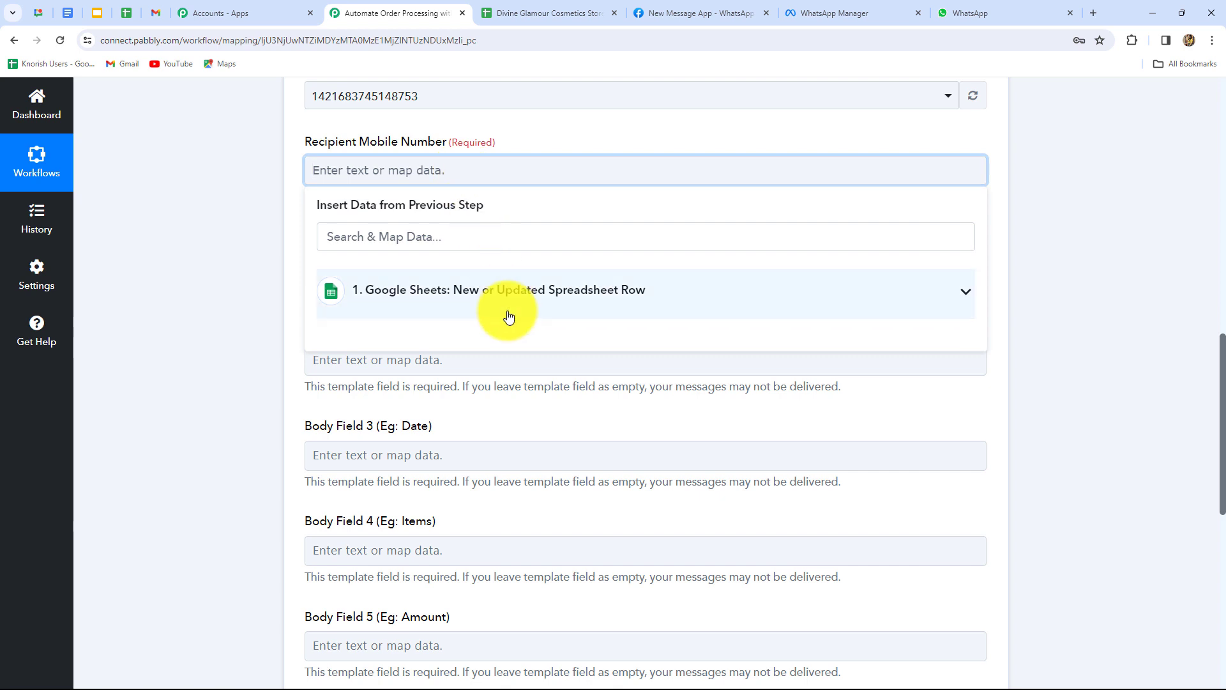
click(479, 289)
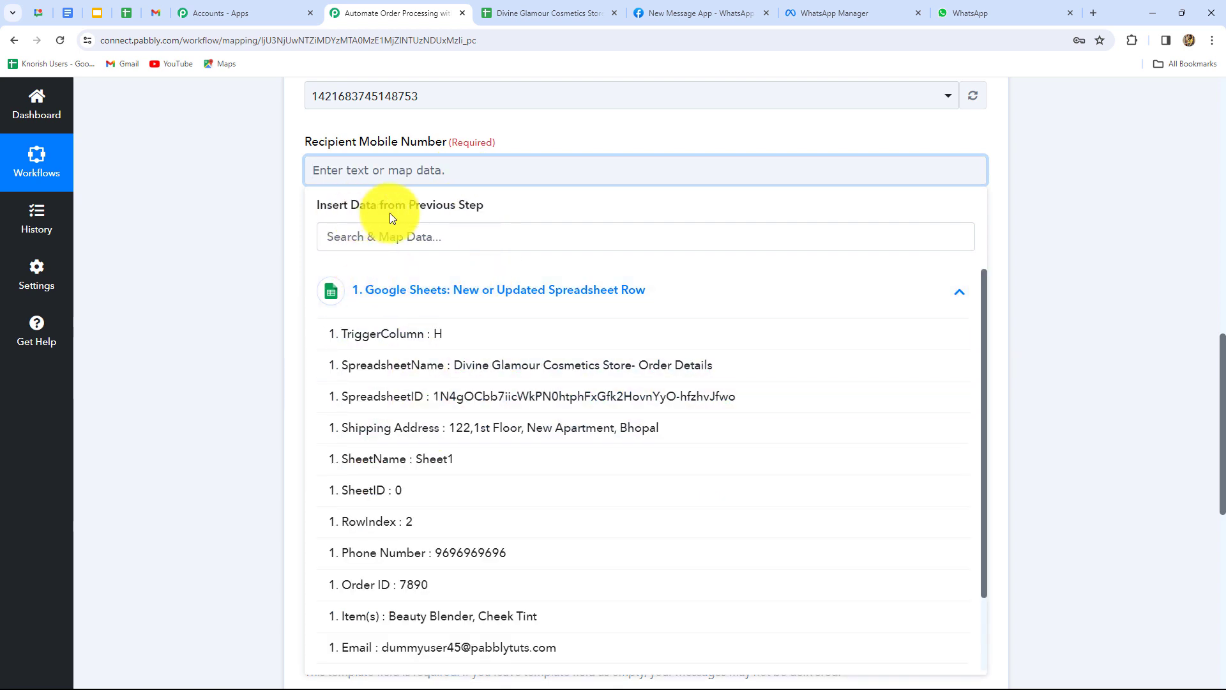
scroll(487, 440, down, 2)
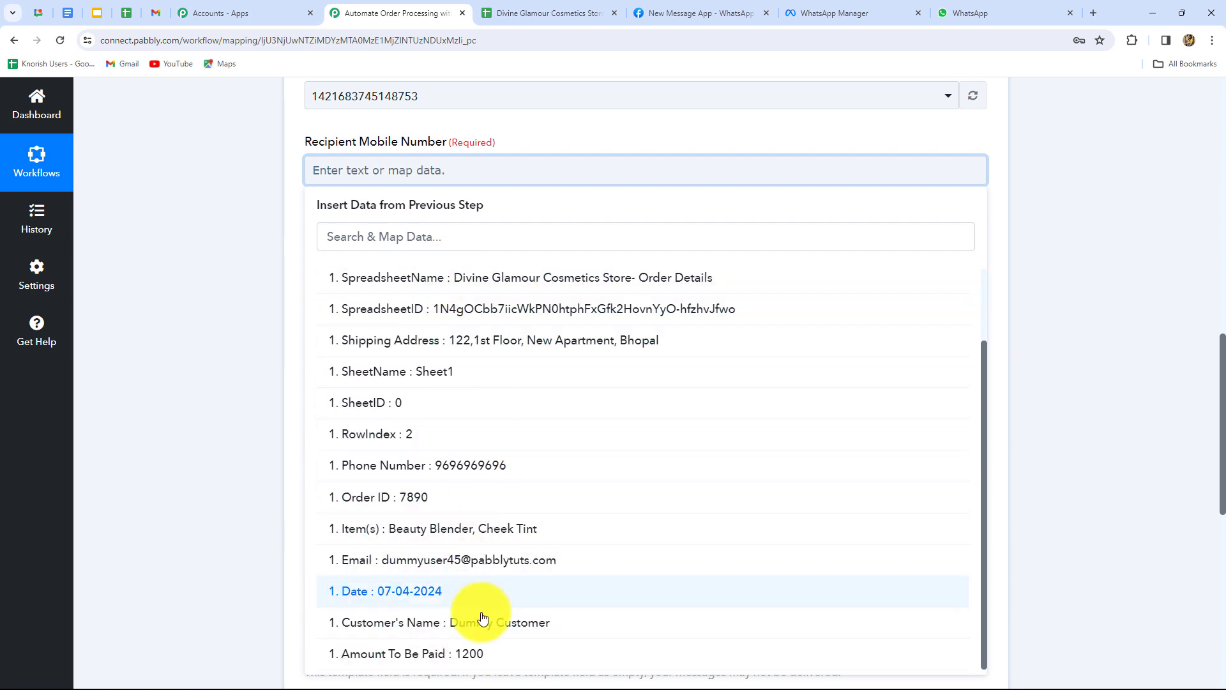
click(501, 468)
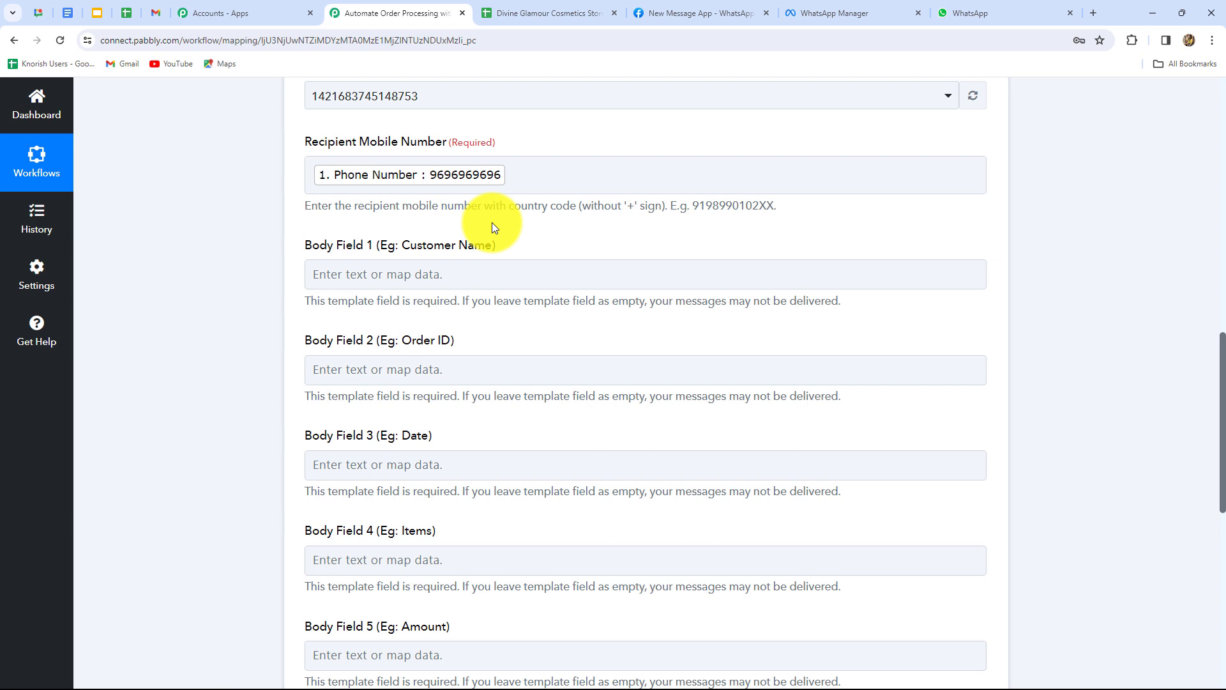
scroll(735, 319, down, 2)
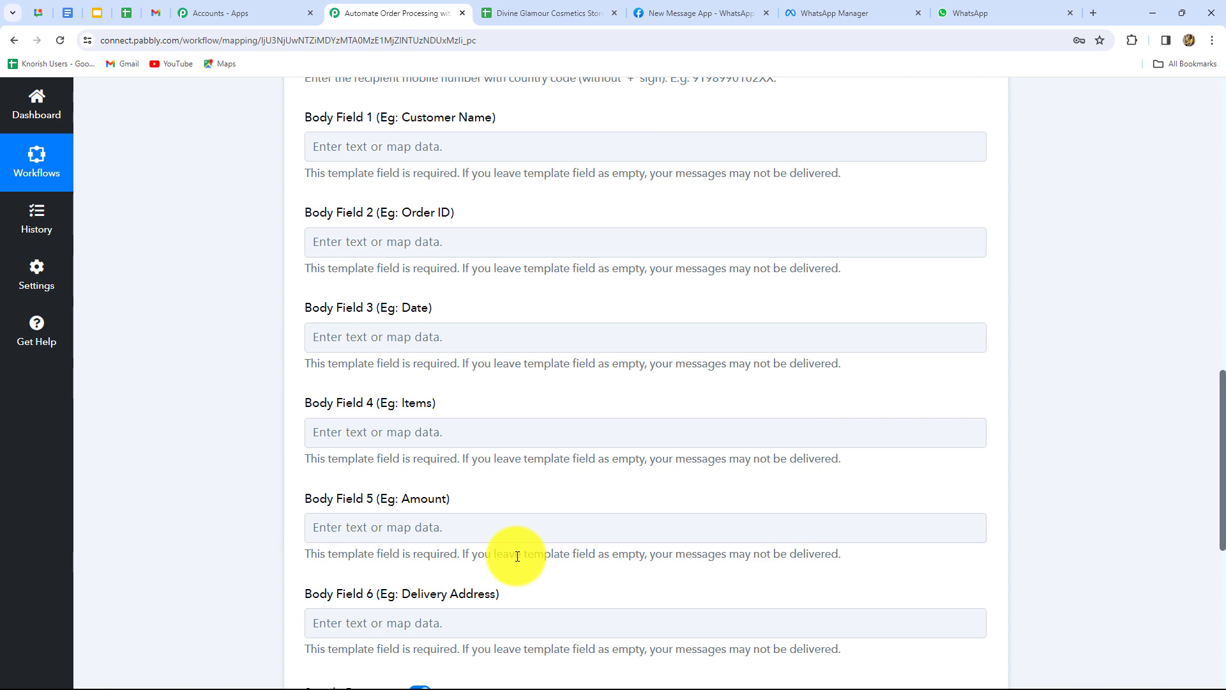
scroll(520, 383, down, 5)
scroll(520, 384, up, 4)
scroll(520, 383, up, 3)
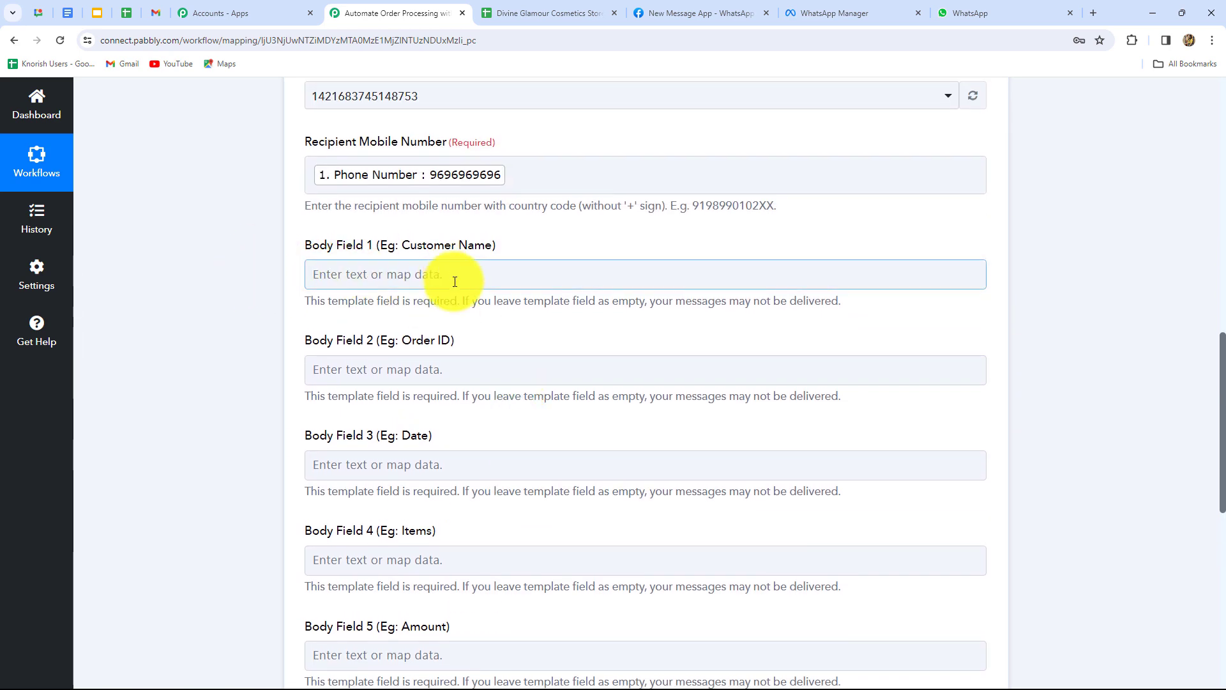
scroll(560, 479, down, 5)
Map Body Field 1 to Customer's Name and Body Field 2 to Order ID from the sheet row.
scroll(561, 476, up, 5)
click(567, 476)
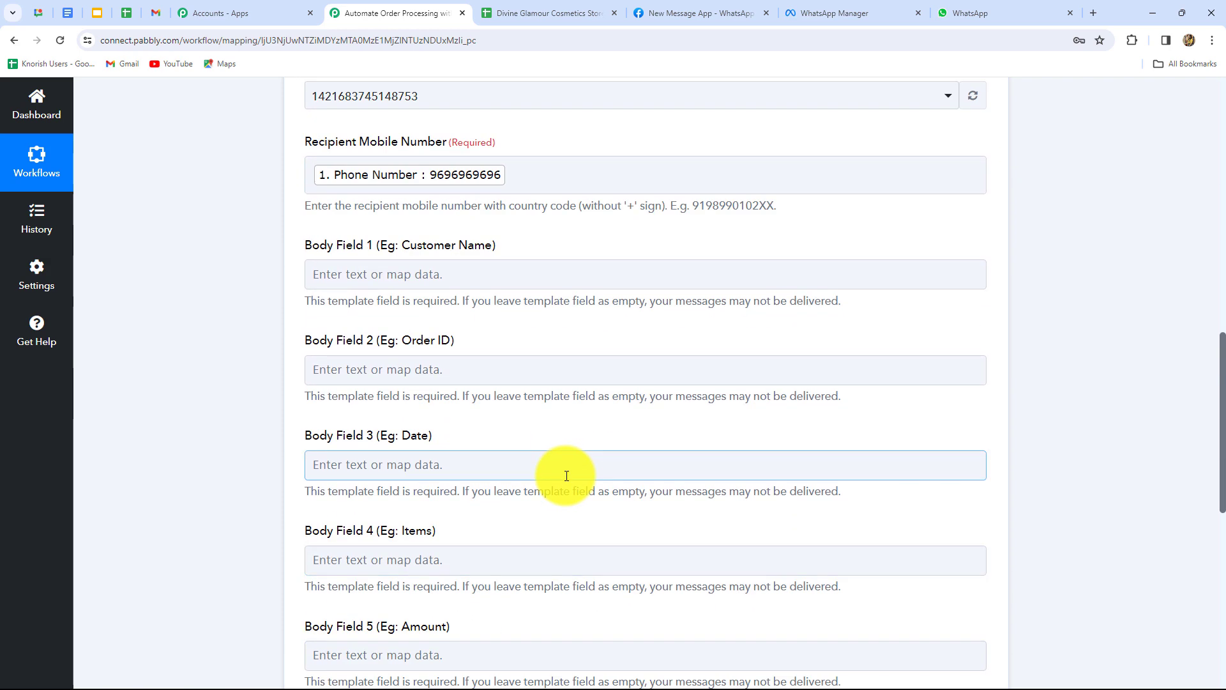
scroll(566, 475, down, 1)
click(396, 209)
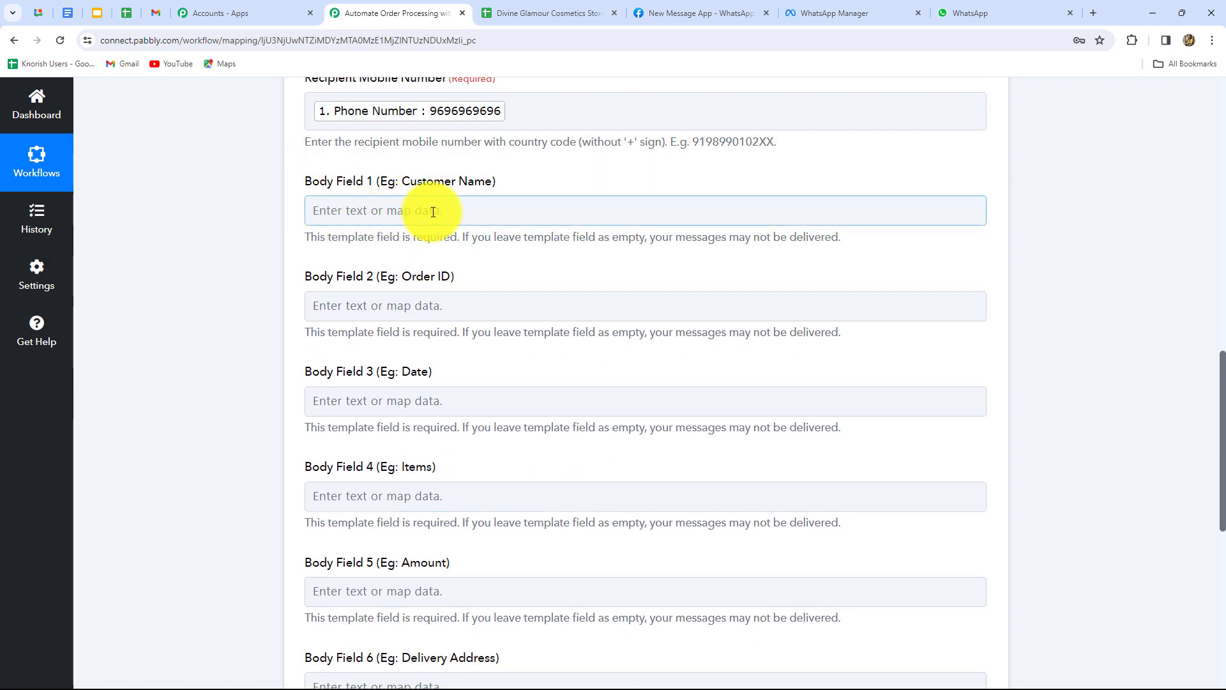
click(512, 212)
click(511, 325)
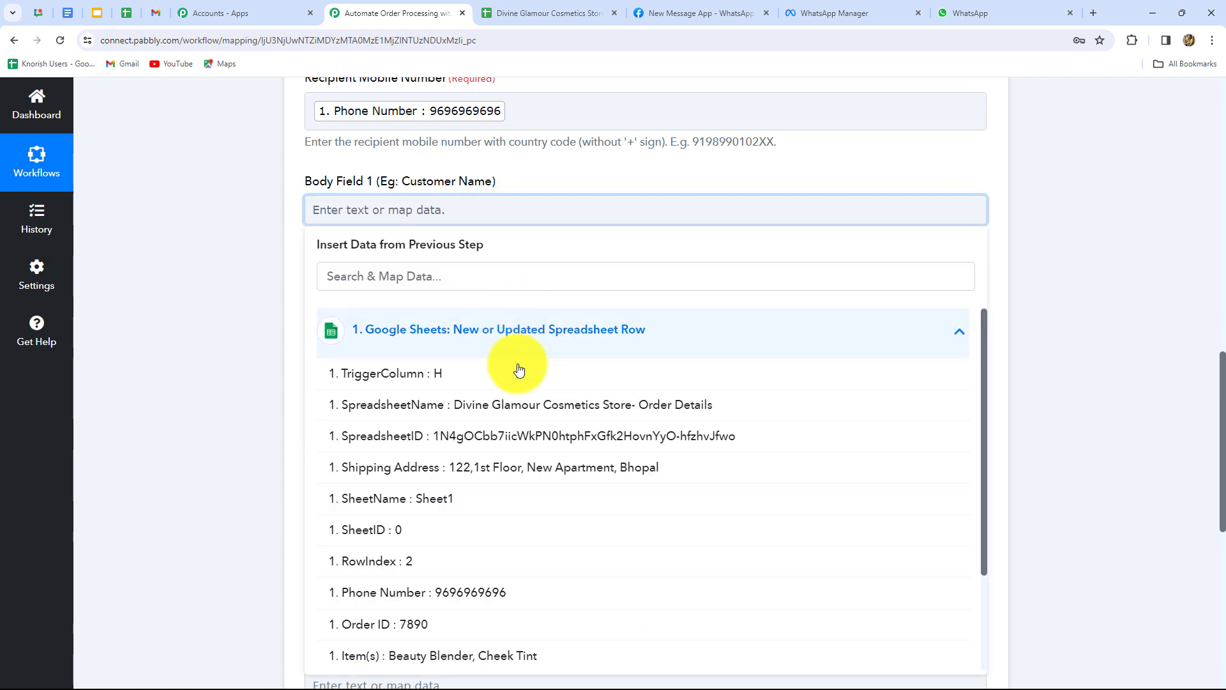
scroll(496, 584, down, 2)
scroll(497, 584, down, 2)
click(493, 618)
click(1004, 476)
scroll(451, 315, down, 2)
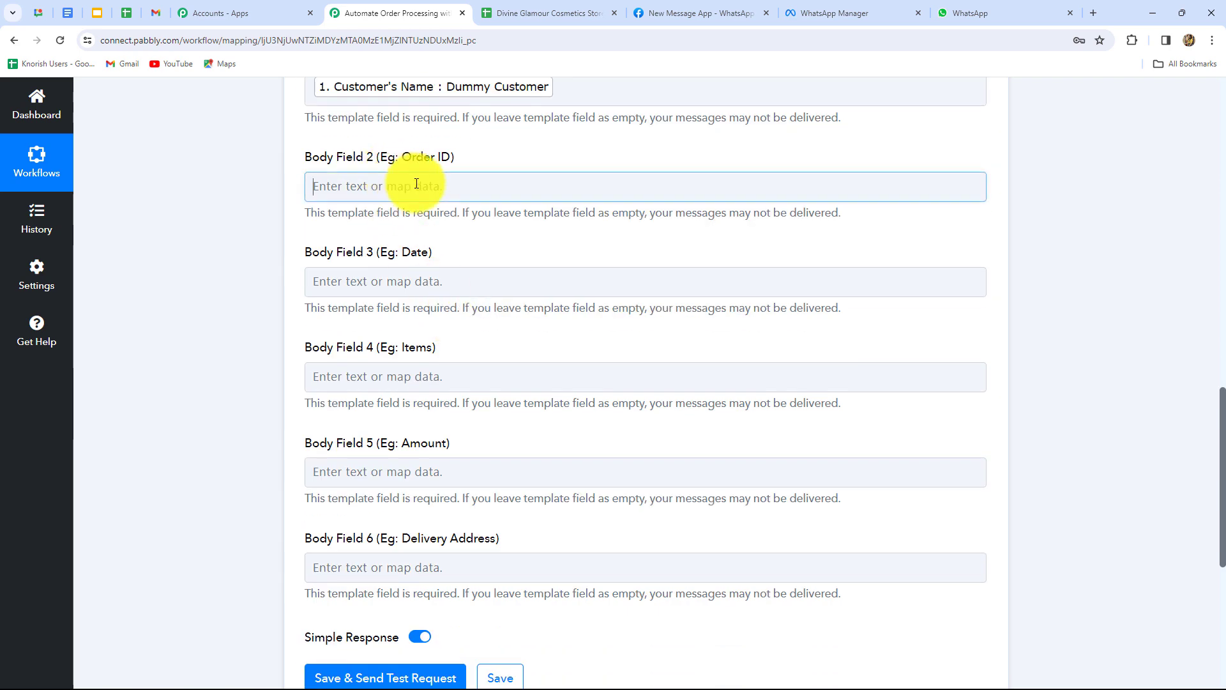
click(416, 184)
click(452, 307)
scroll(432, 503, down, 2)
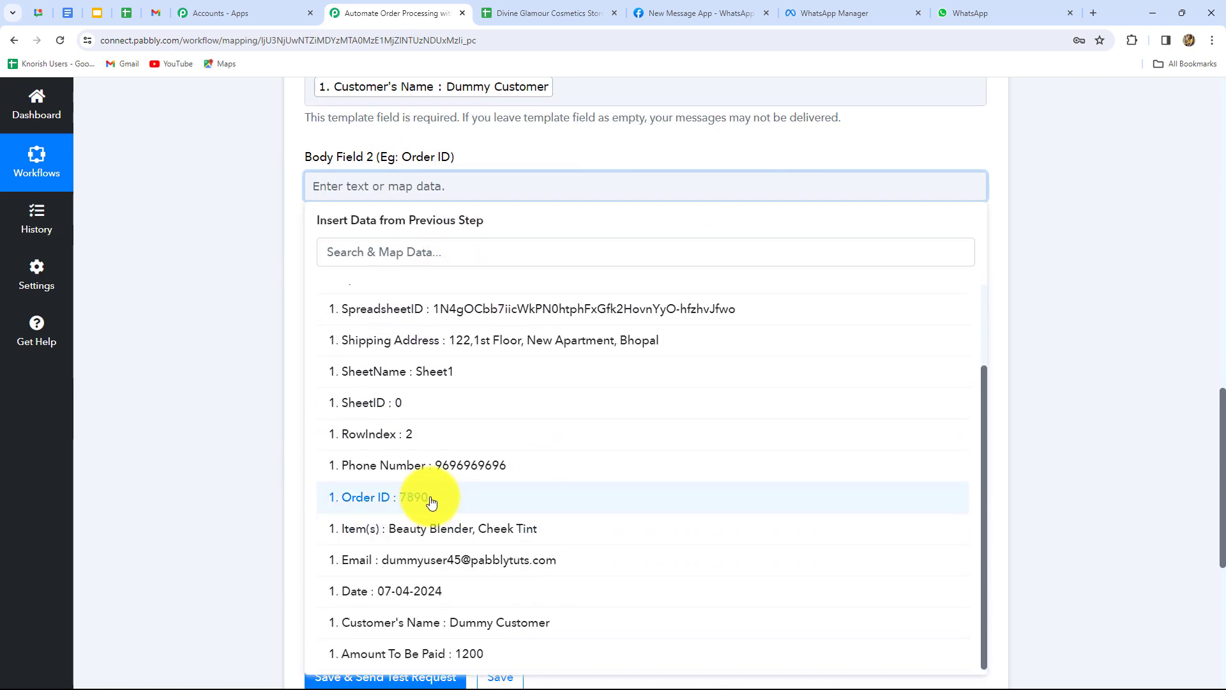
click(431, 502)
click(1089, 414)
Map Body Field 3 to Date and Body Field 4 to Item(s).
scroll(534, 315, down, 2)
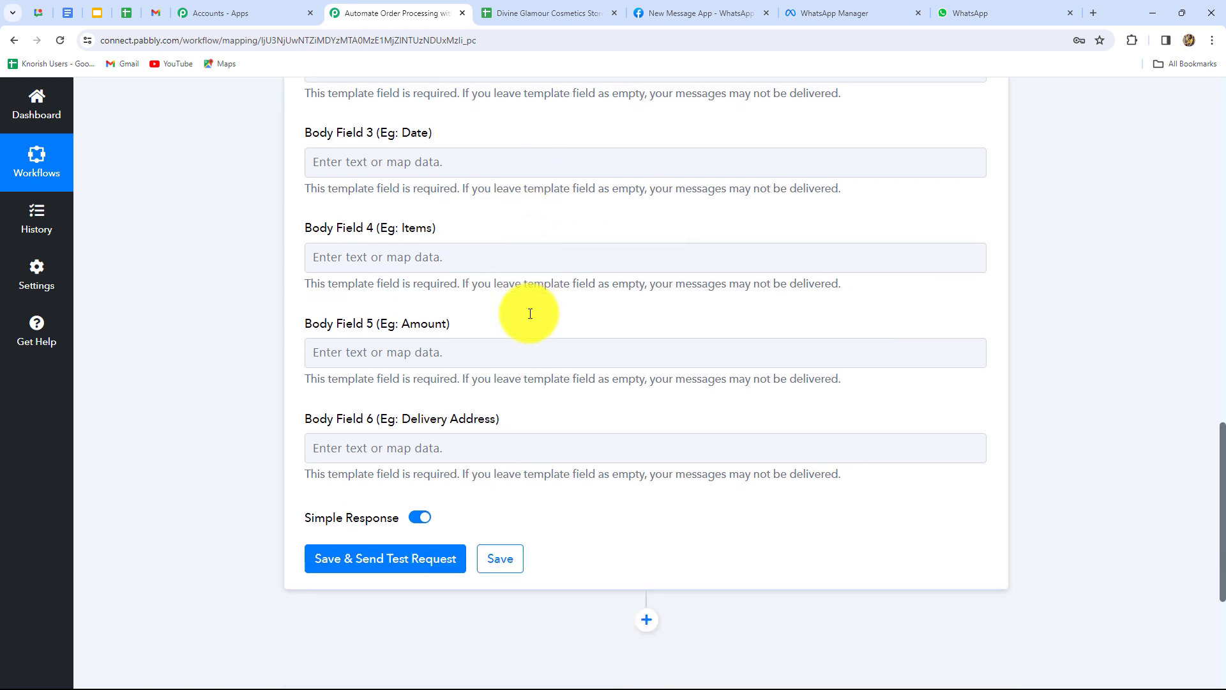
click(456, 161)
click(492, 312)
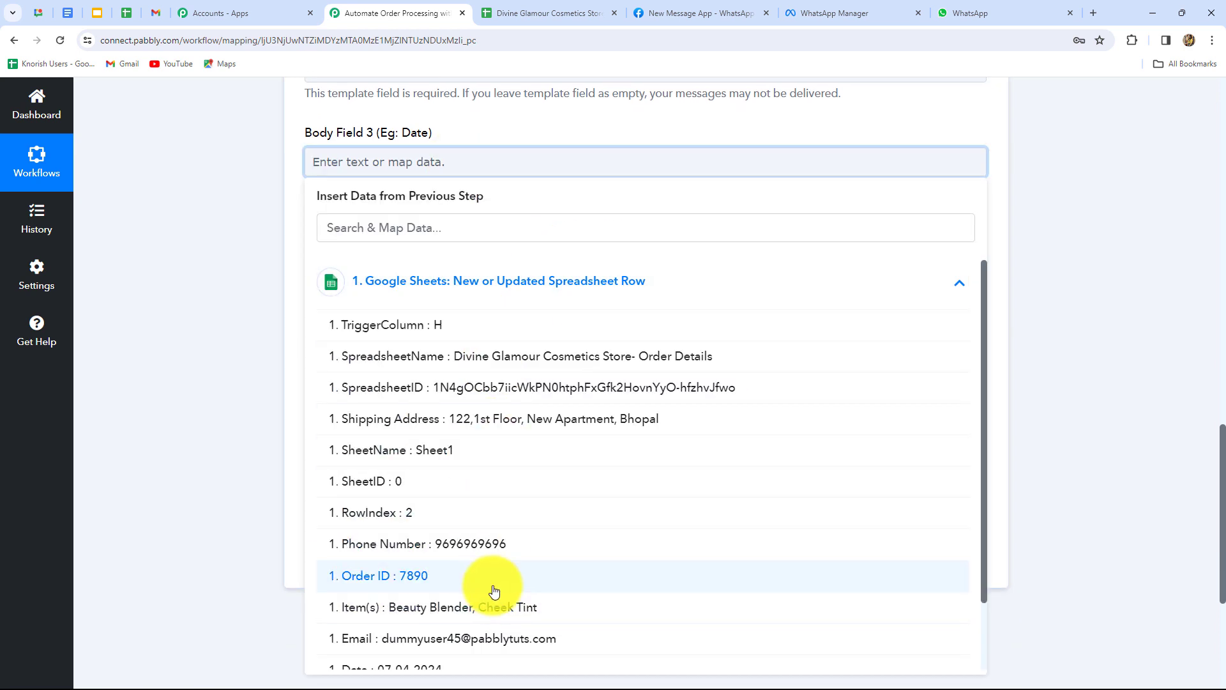
scroll(479, 593, down, 2)
click(479, 528)
scroll(575, 320, down, 2)
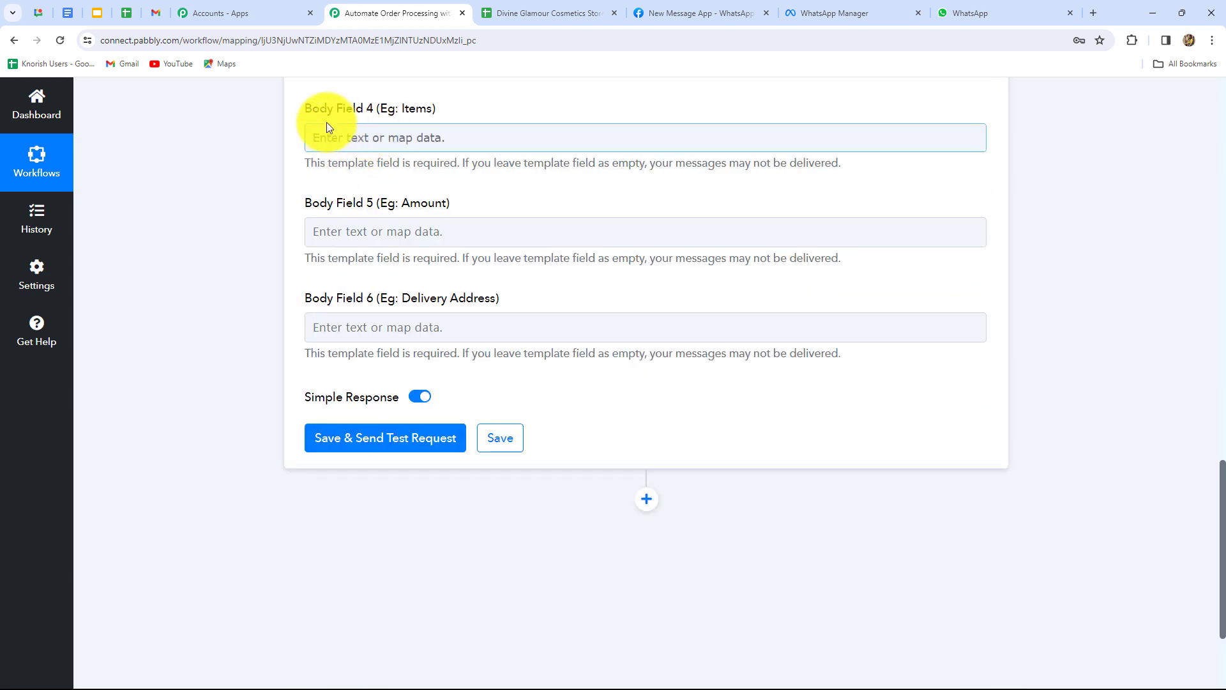
click(410, 137)
click(416, 262)
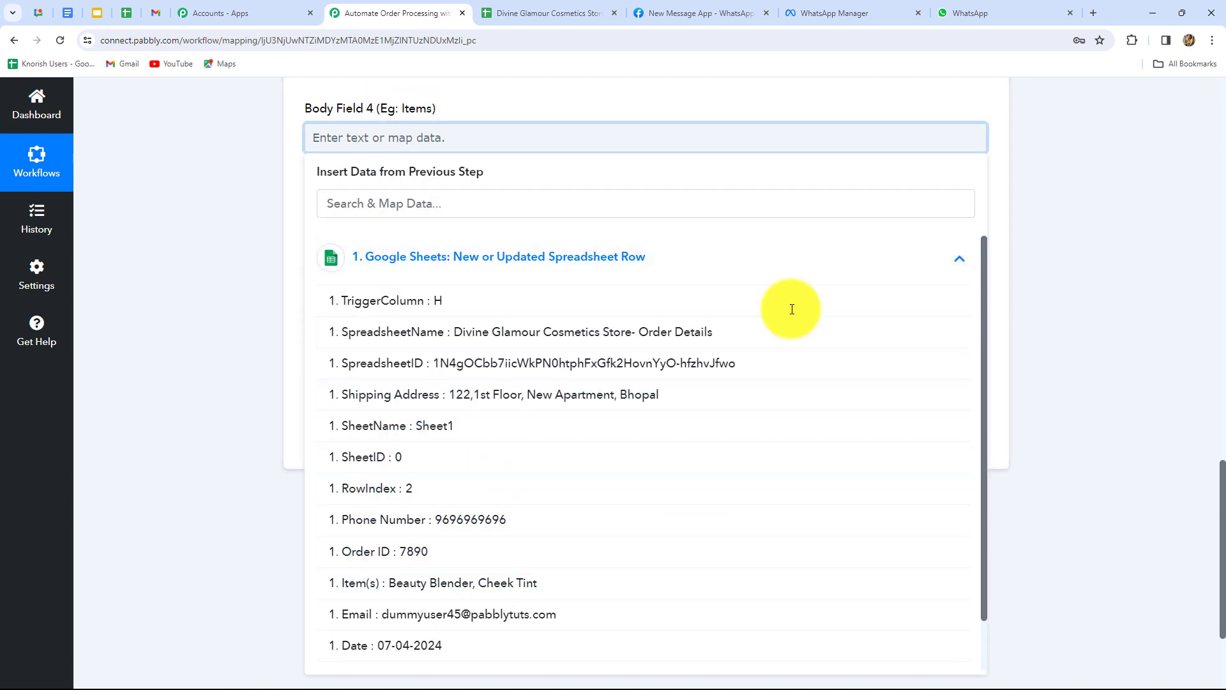
click(511, 583)
Map Body Field 5 to Amount To Be Paid and Body Field 6 to Shipping Address.
click(562, 239)
scroll(559, 235, down, 3)
click(562, 182)
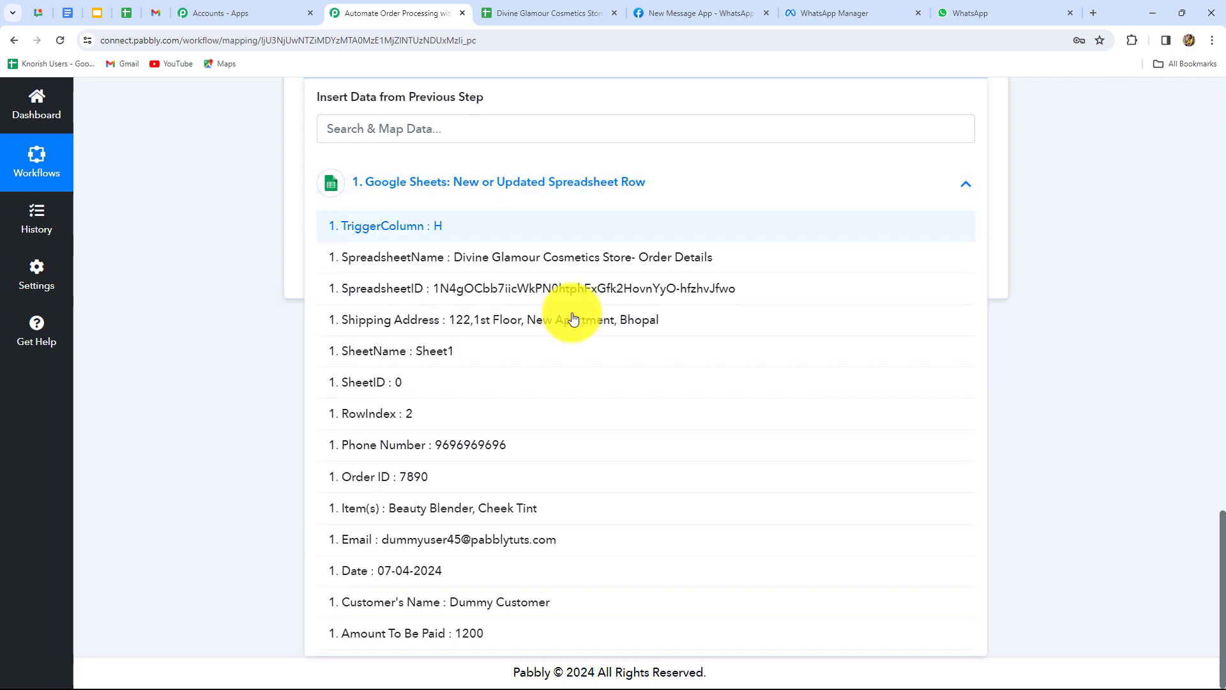
click(482, 633)
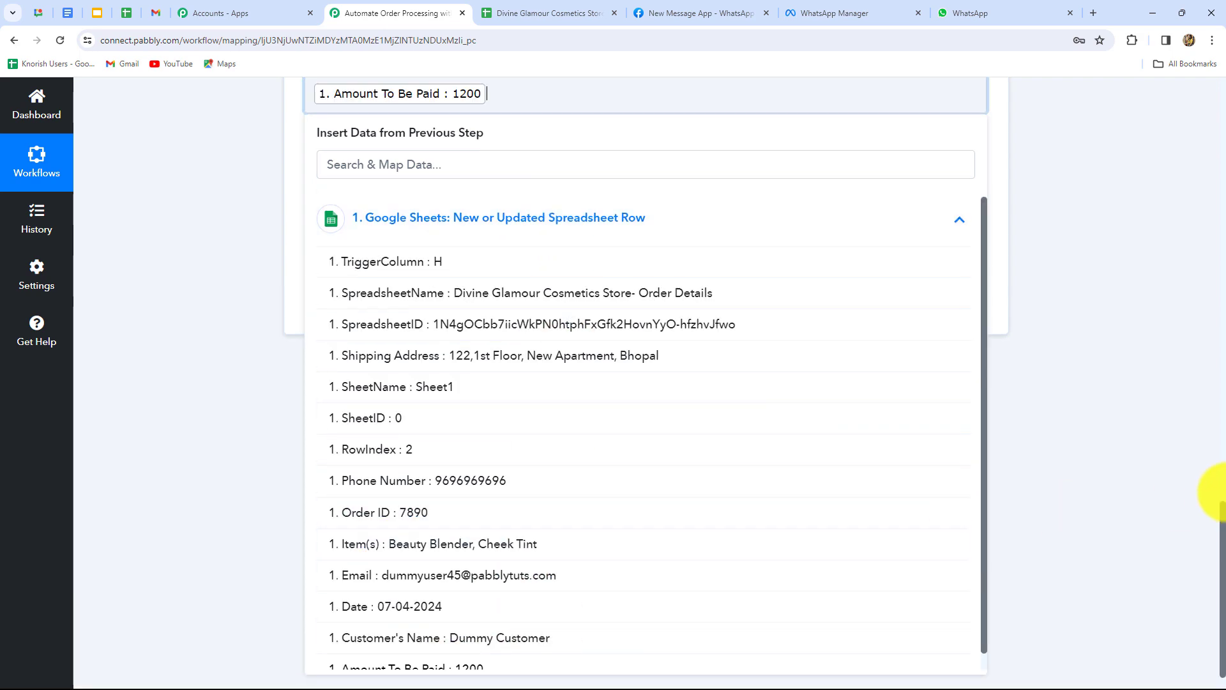
scroll(583, 274, up, 8)
scroll(638, 238, down, 8)
click(545, 214)
scroll(505, 362, down, 1)
click(489, 279)
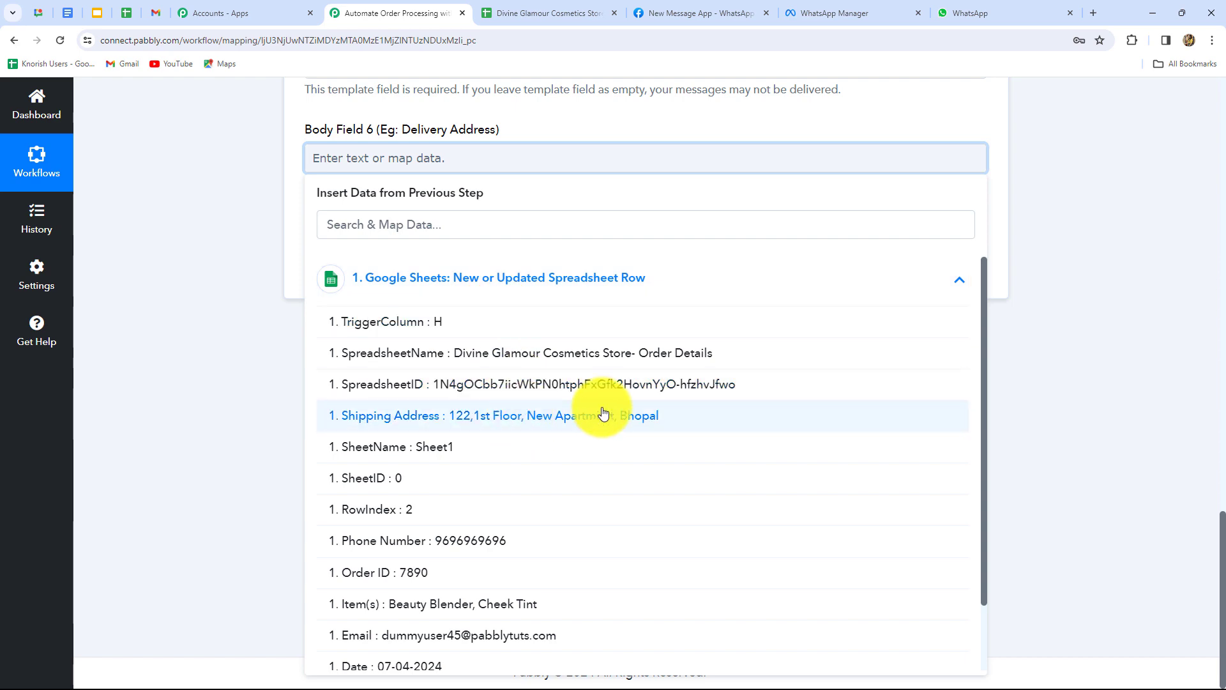
click(525, 417)
scroll(1109, 400, up, 12)
scroll(1090, 349, down, 5)
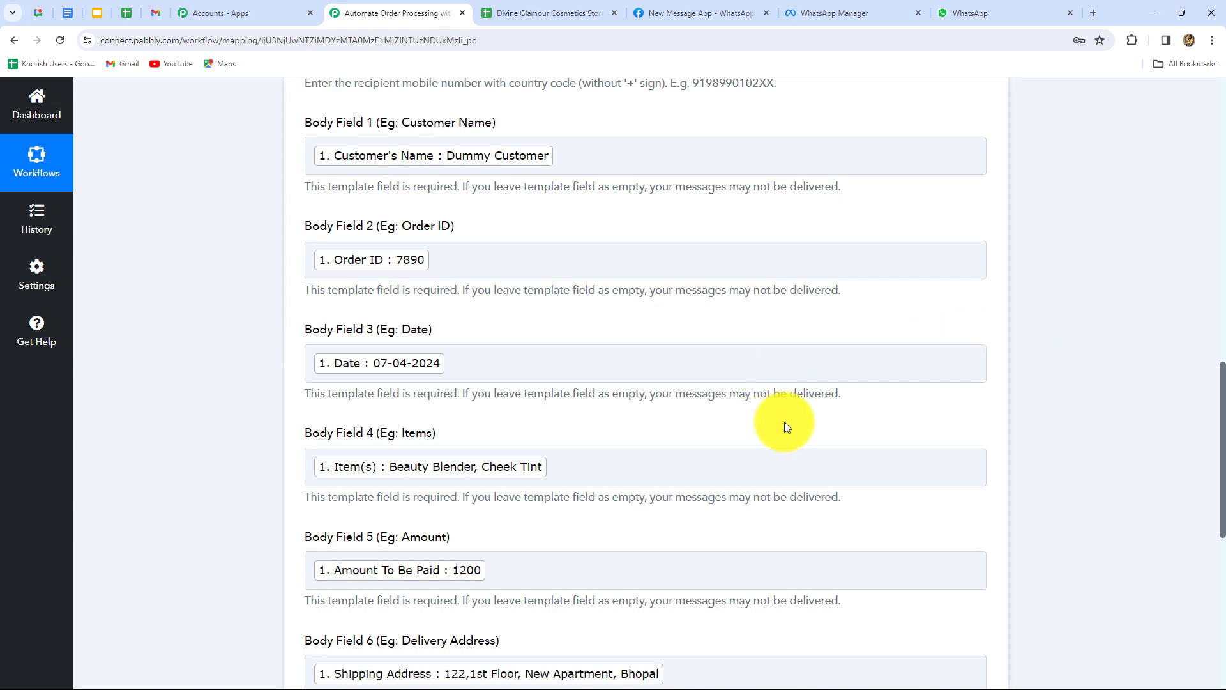
scroll(783, 456, up, 6)
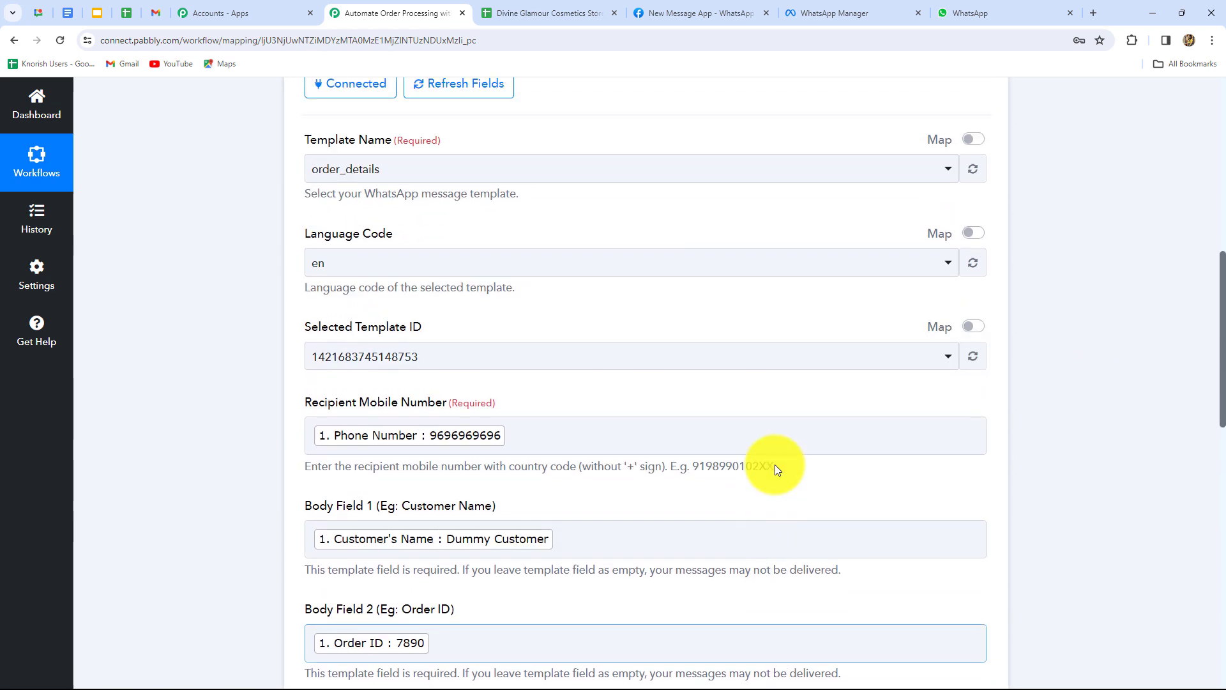
scroll(736, 400, down, 8)
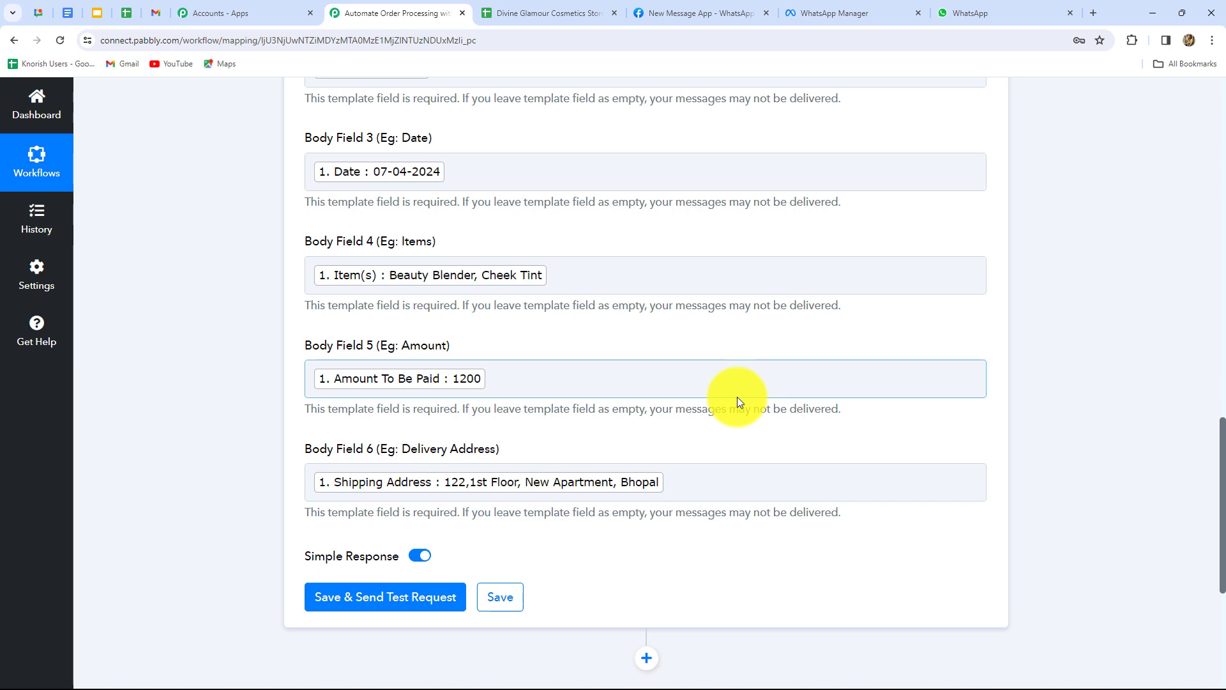
scroll(734, 396, up, 7)
Look over the order details spreadsheet's columns, then return to the Pabbly workflow.
click(548, 13)
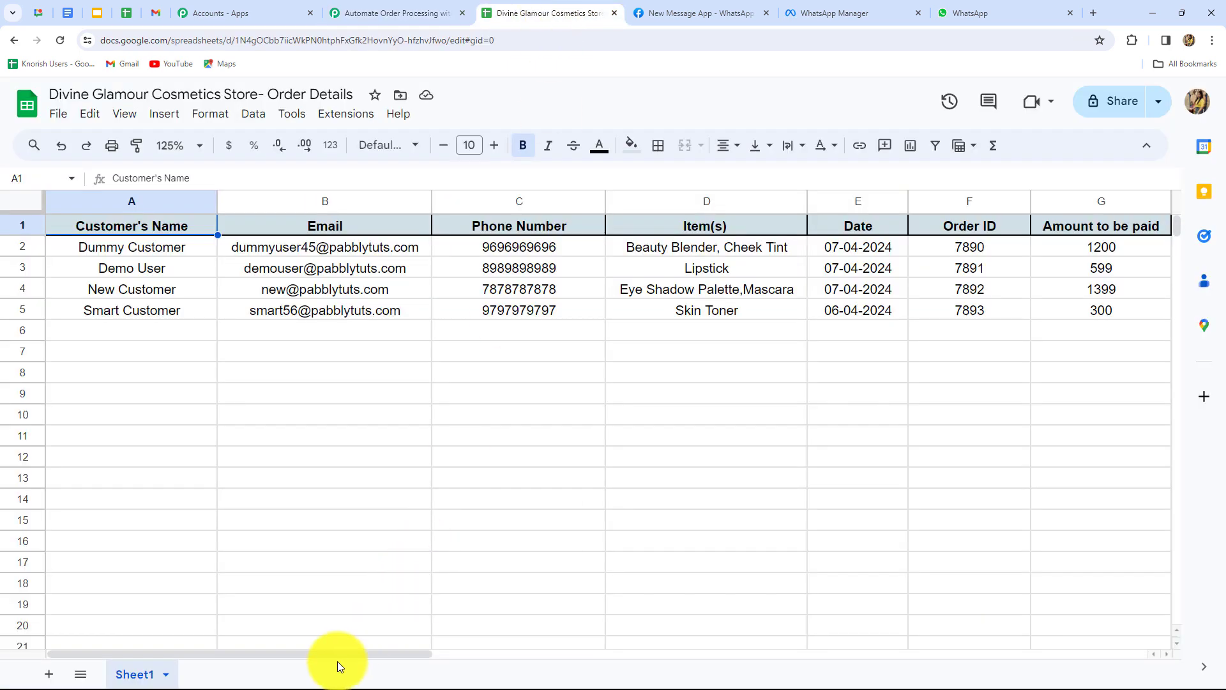
drag(336, 657, 607, 658)
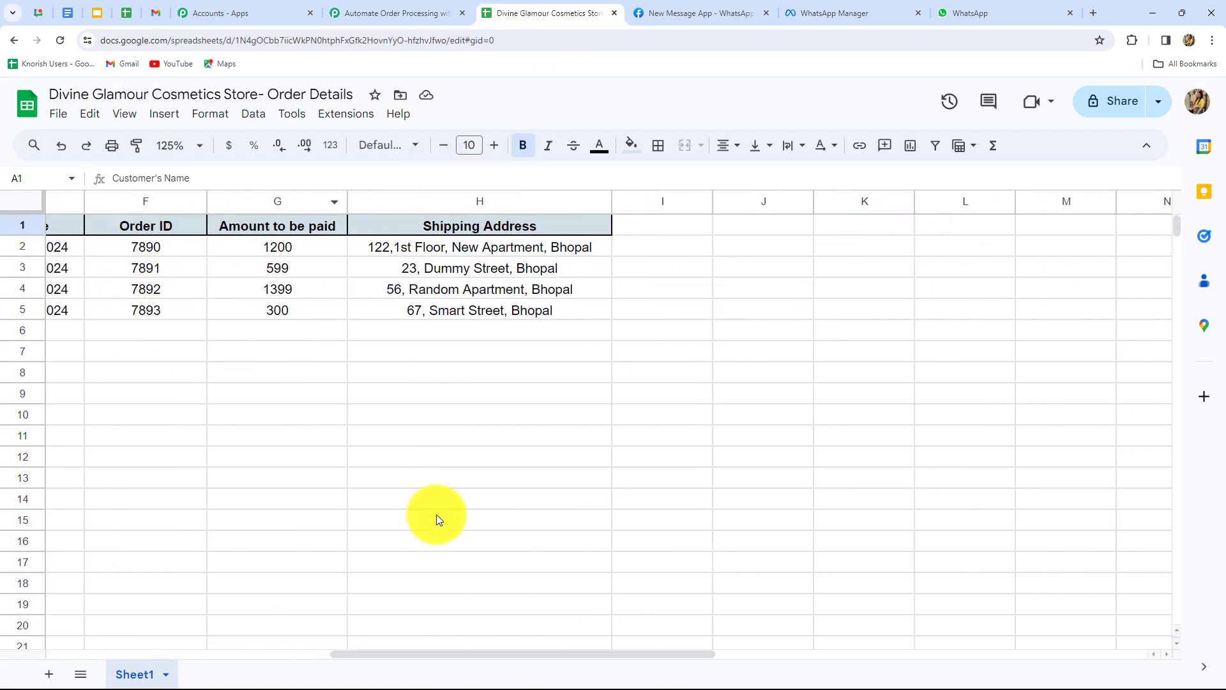
drag(446, 658, 13, 657)
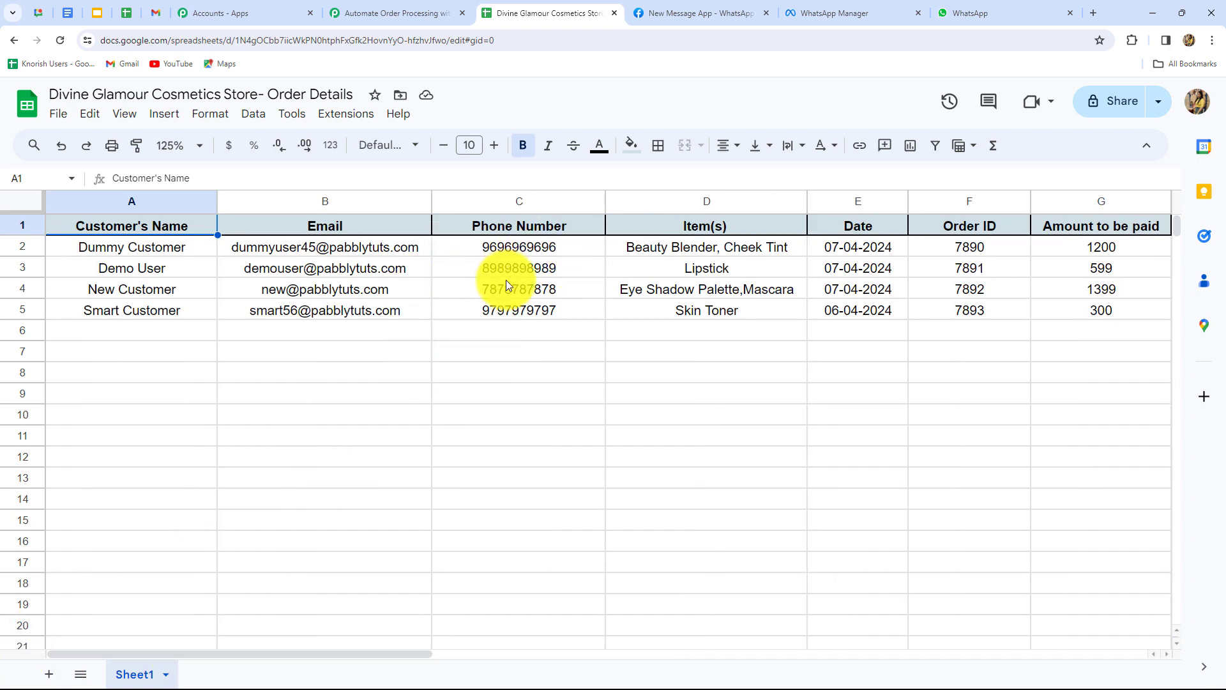
click(367, 9)
Replace the mapped recipient with a pasted fixed mobile number and send a test, which returns accepted.
click(507, 370)
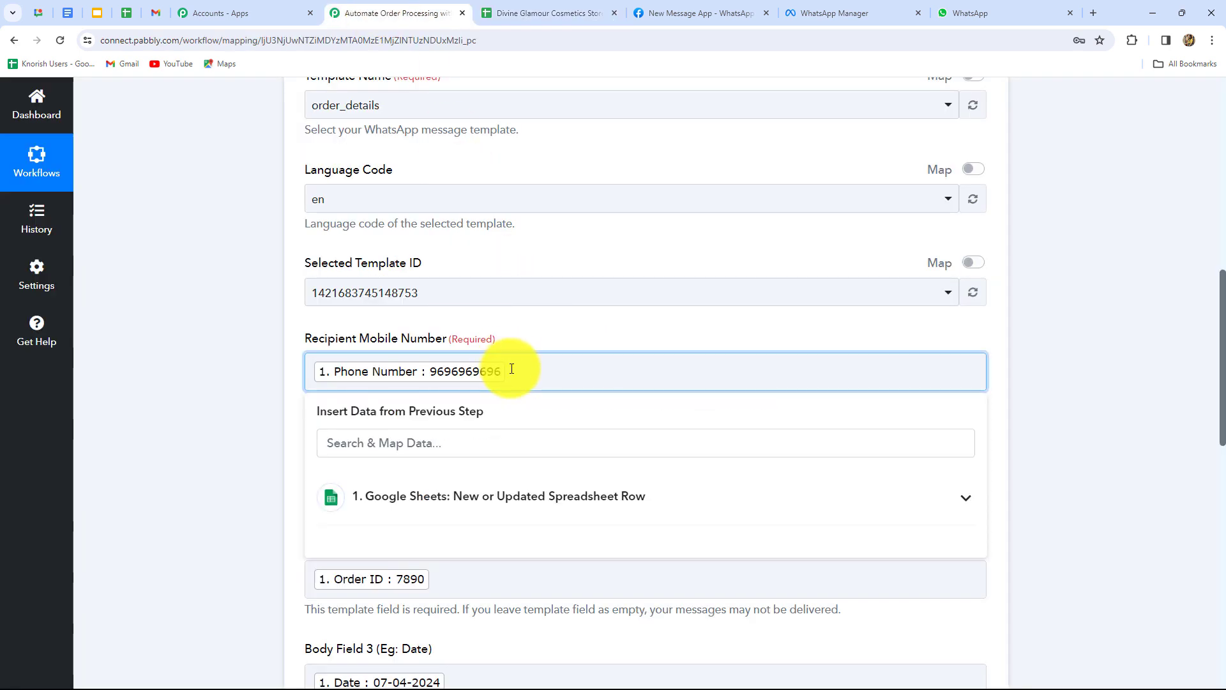
key(BackSpace)
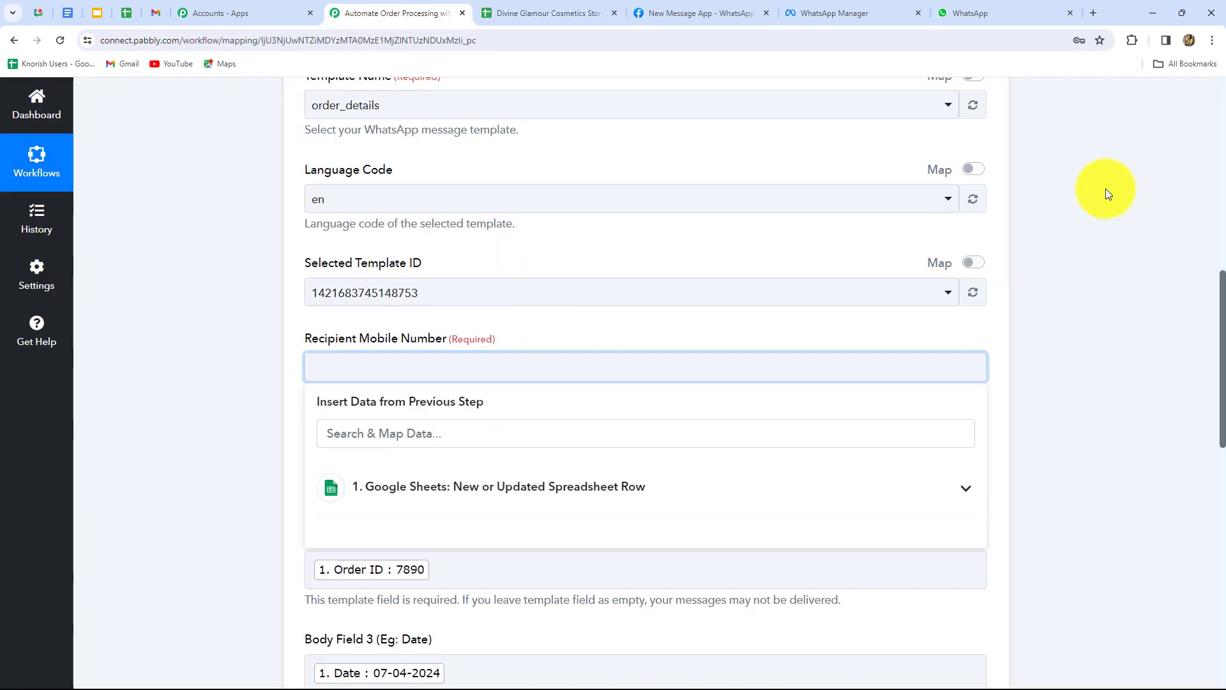
key(ctrl+v)
scroll(286, 213, down, 2)
scroll(819, 385, down, 7)
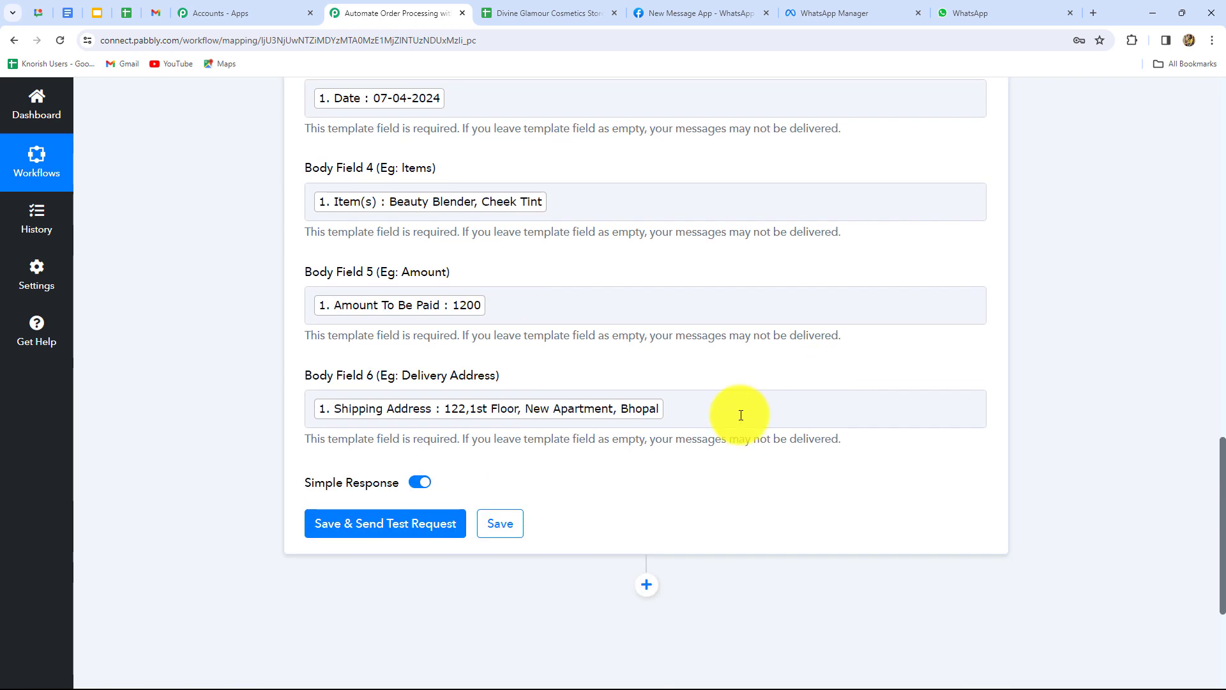
click(400, 535)
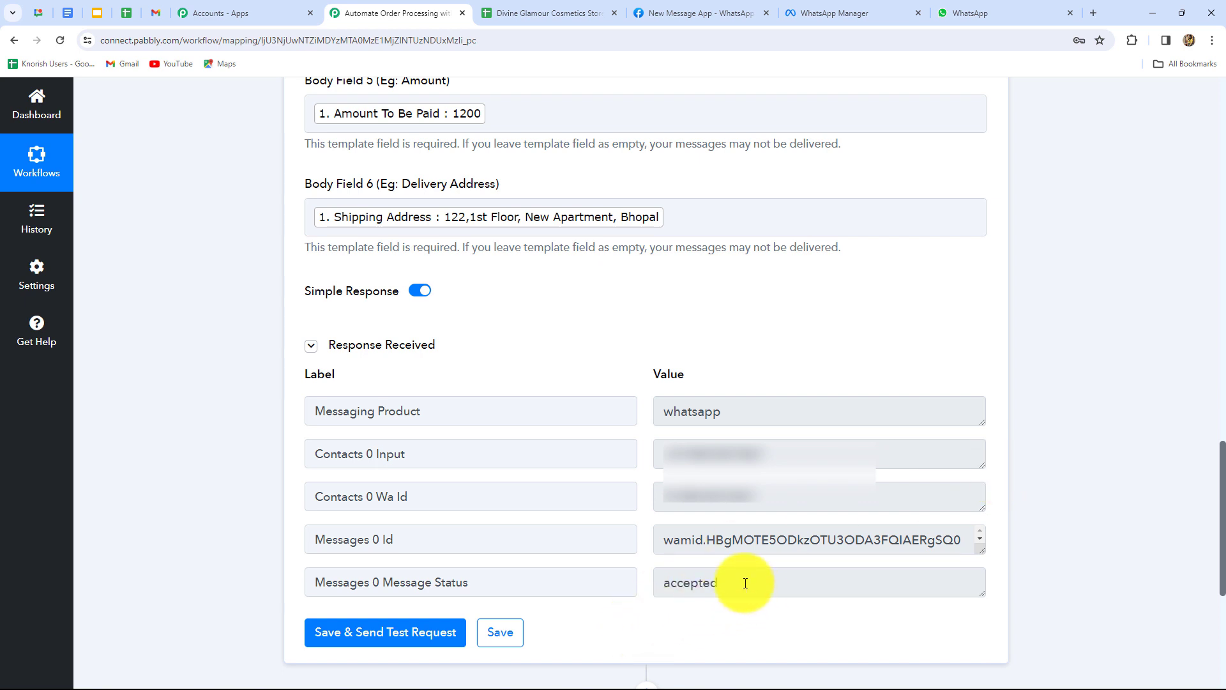
drag(743, 582, 646, 600)
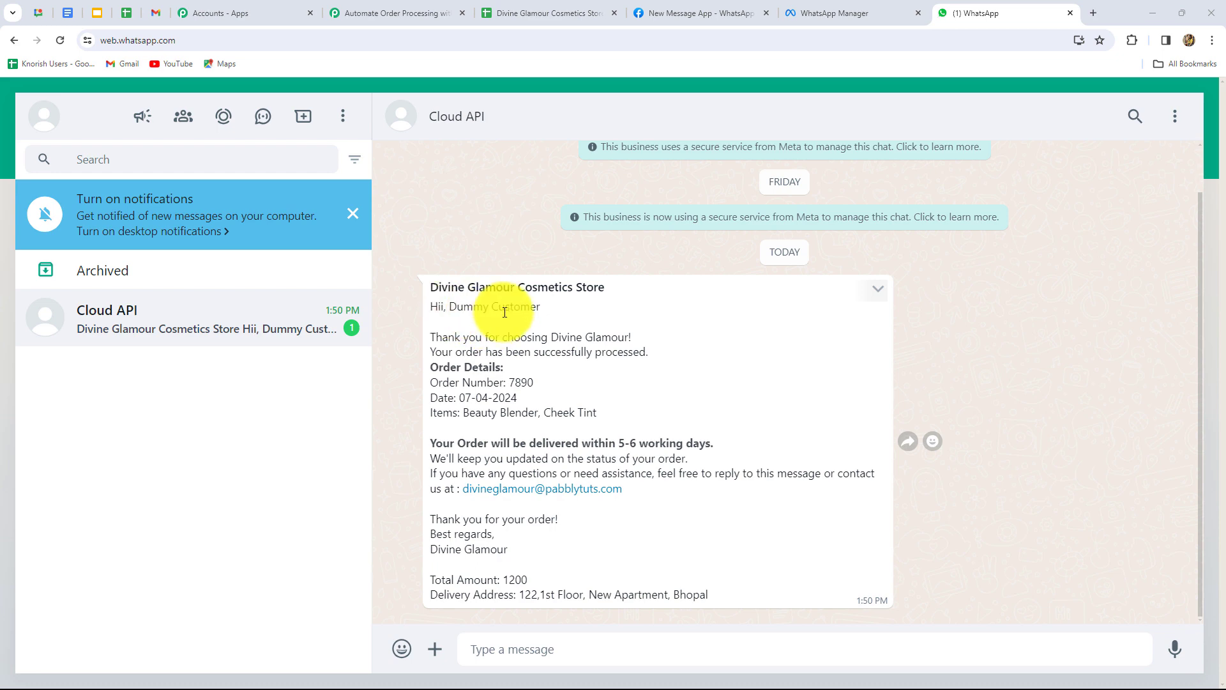
Highlight the customer name in the received order 7890 message in the Cloud API chat.
drag(449, 308, 541, 308)
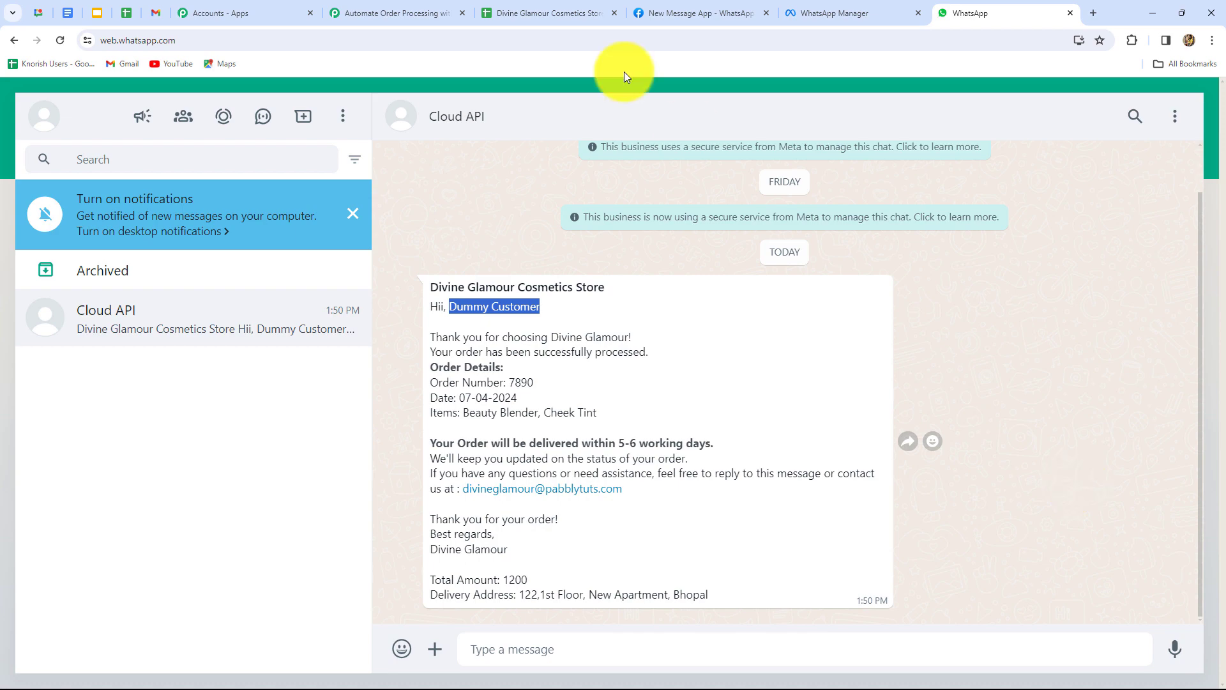
Send all four order rows via Extensions > Pabbly Connect Webhooks > Send All Data.
click(432, 13)
click(530, 13)
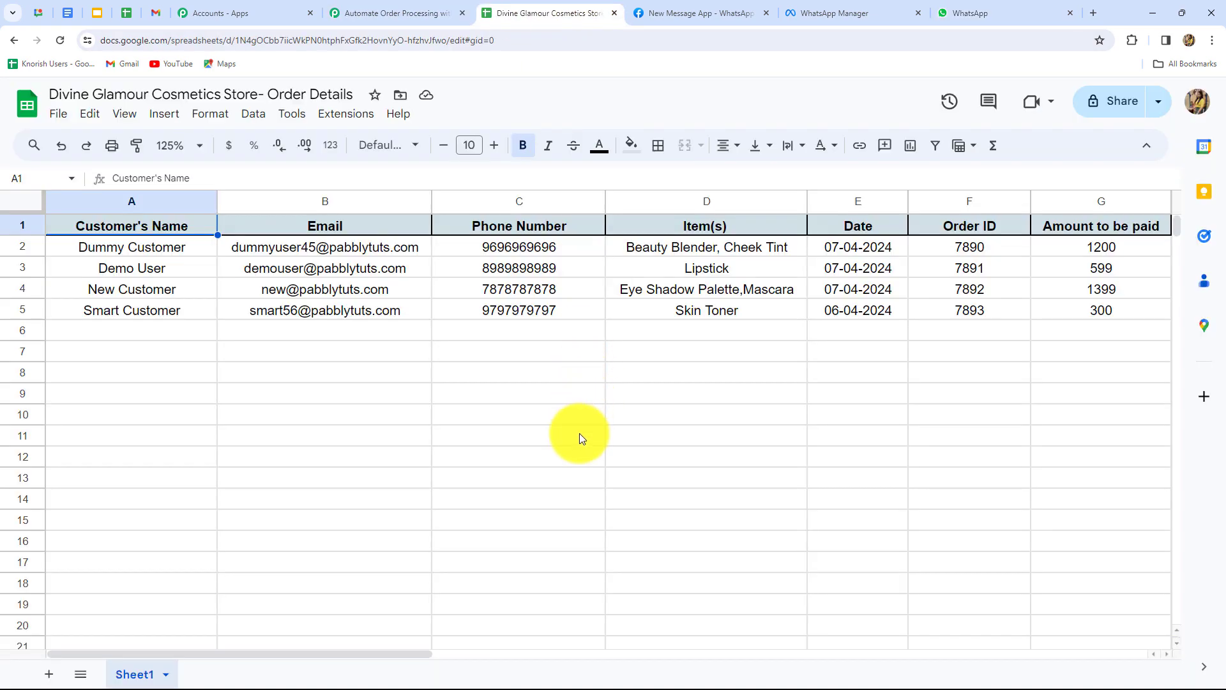
drag(343, 651, 274, 633)
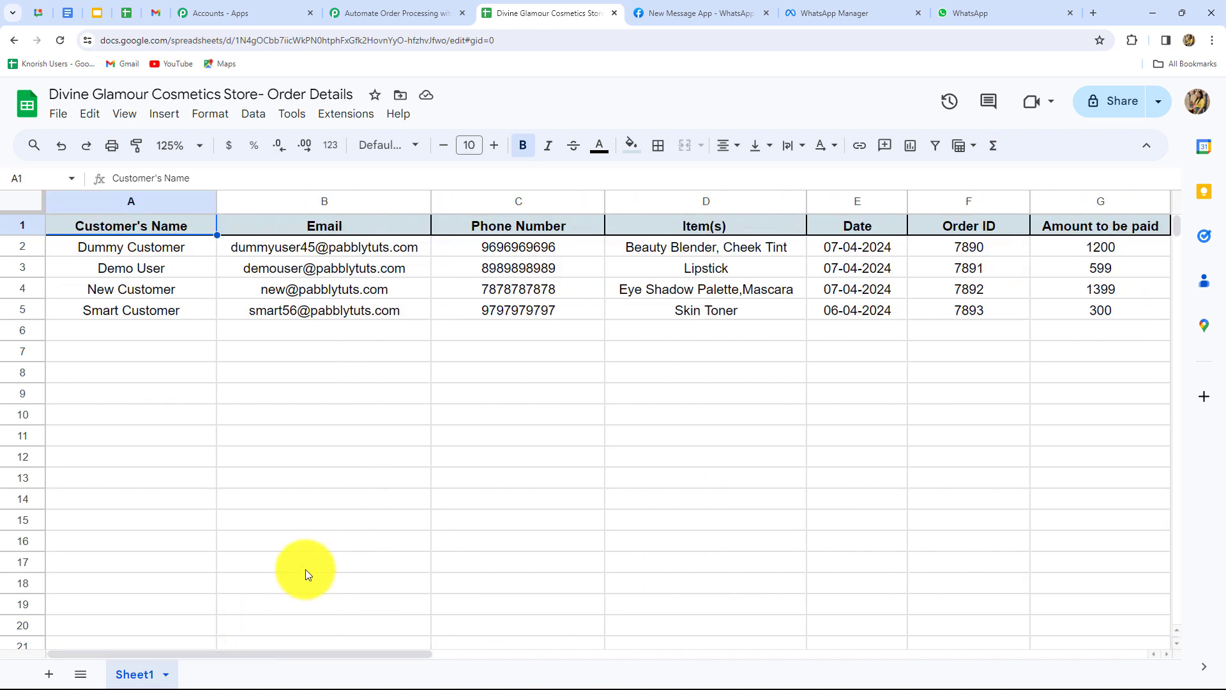
click(336, 114)
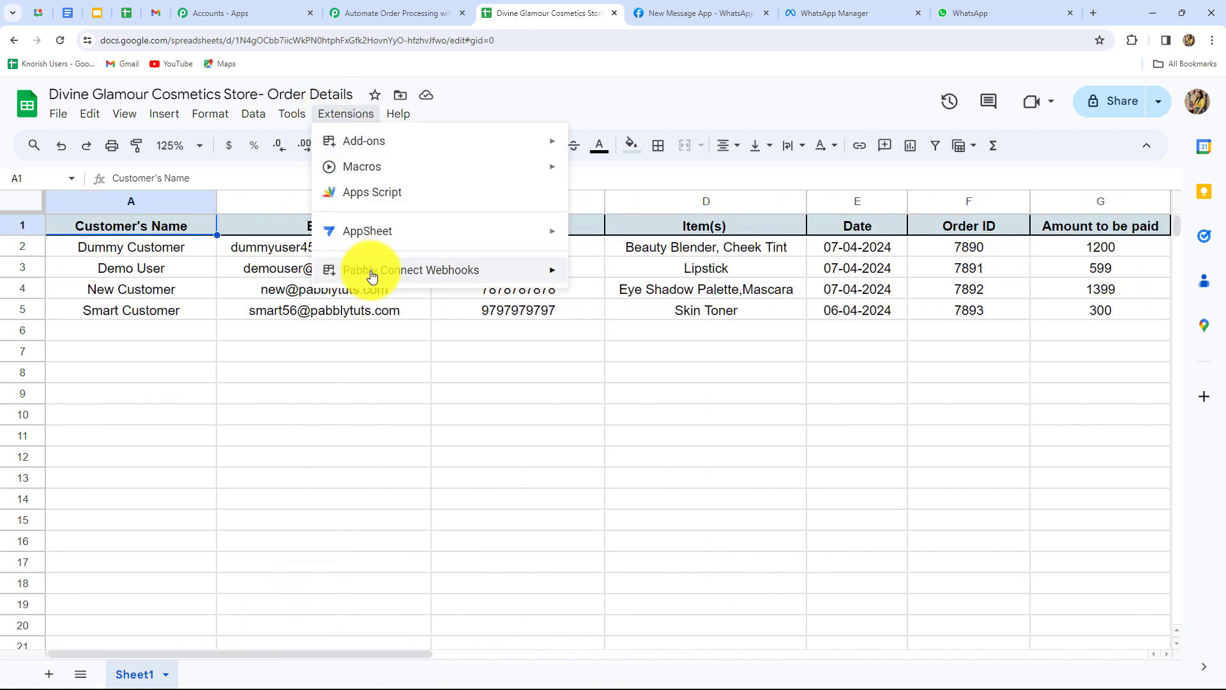
mouse_move(372, 275)
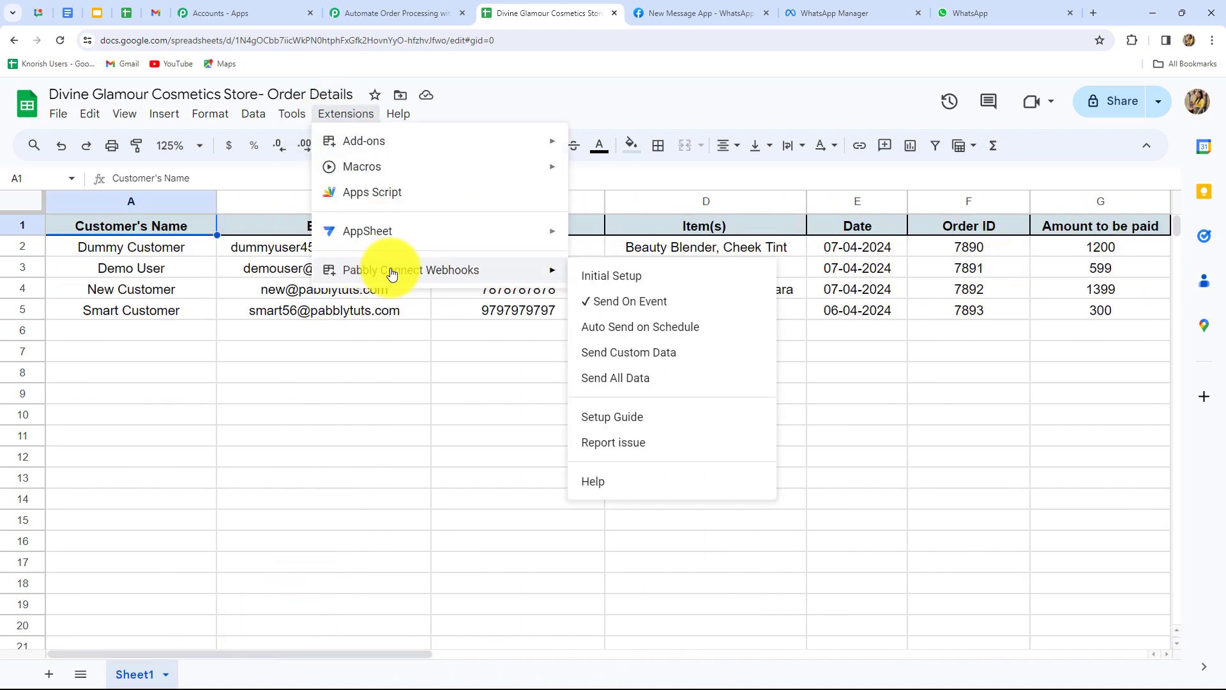
click(614, 383)
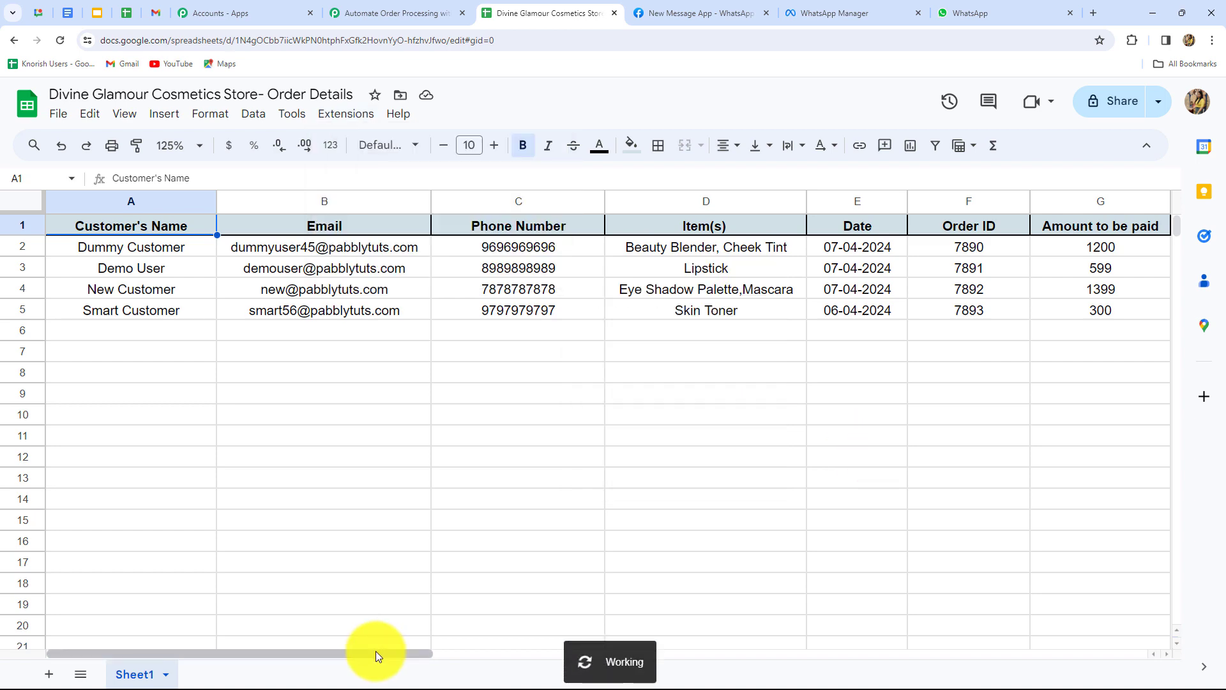
drag(376, 651, 446, 653)
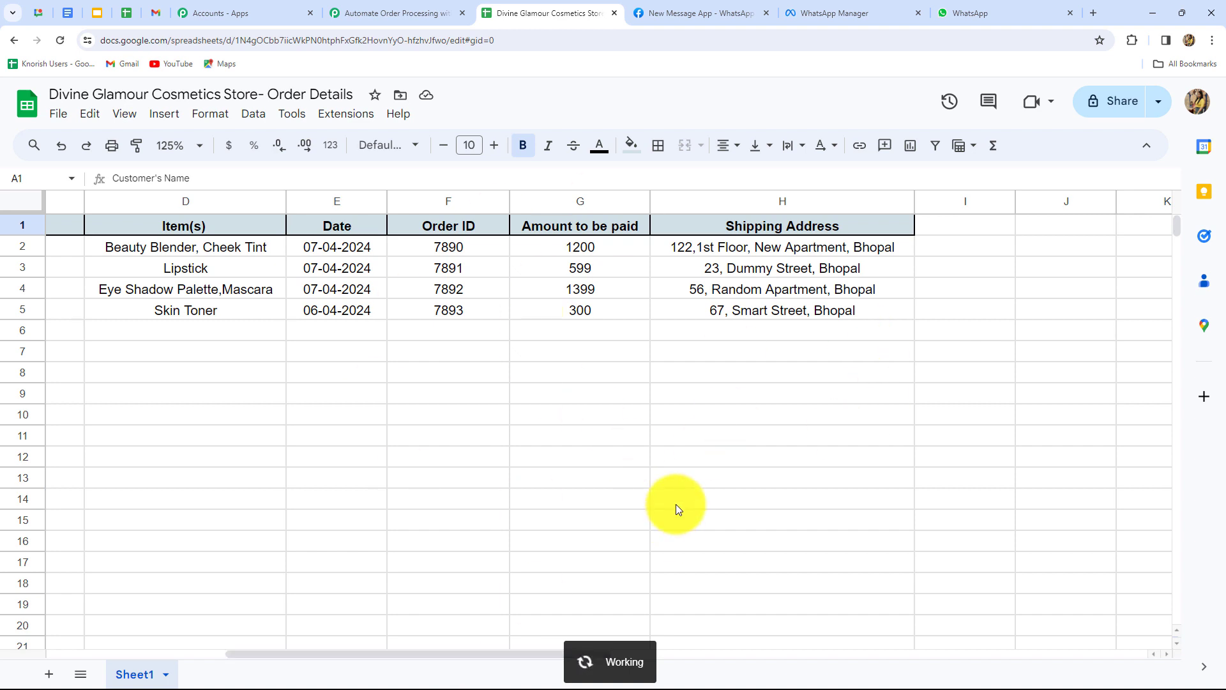
Scroll through the WhatsApp confirmations for orders 7891, 7892 and 7893, then go back to the spreadsheet.
click(971, 13)
scroll(993, 454, up, 10)
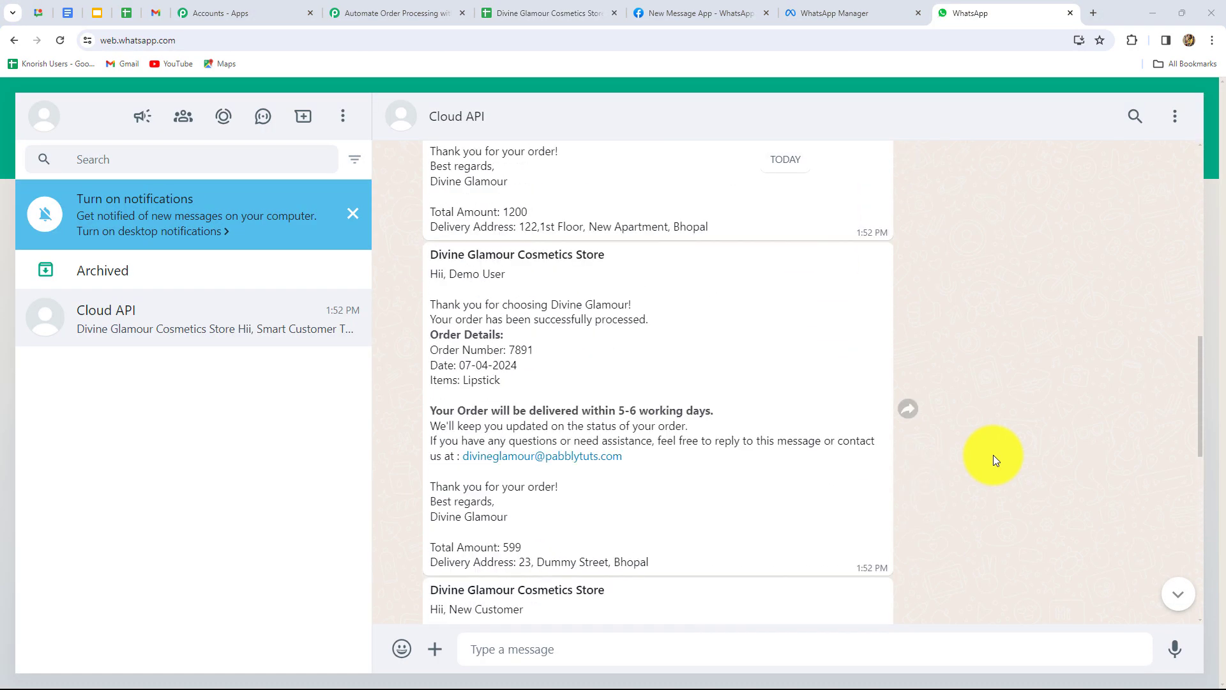
scroll(994, 455, down, 15)
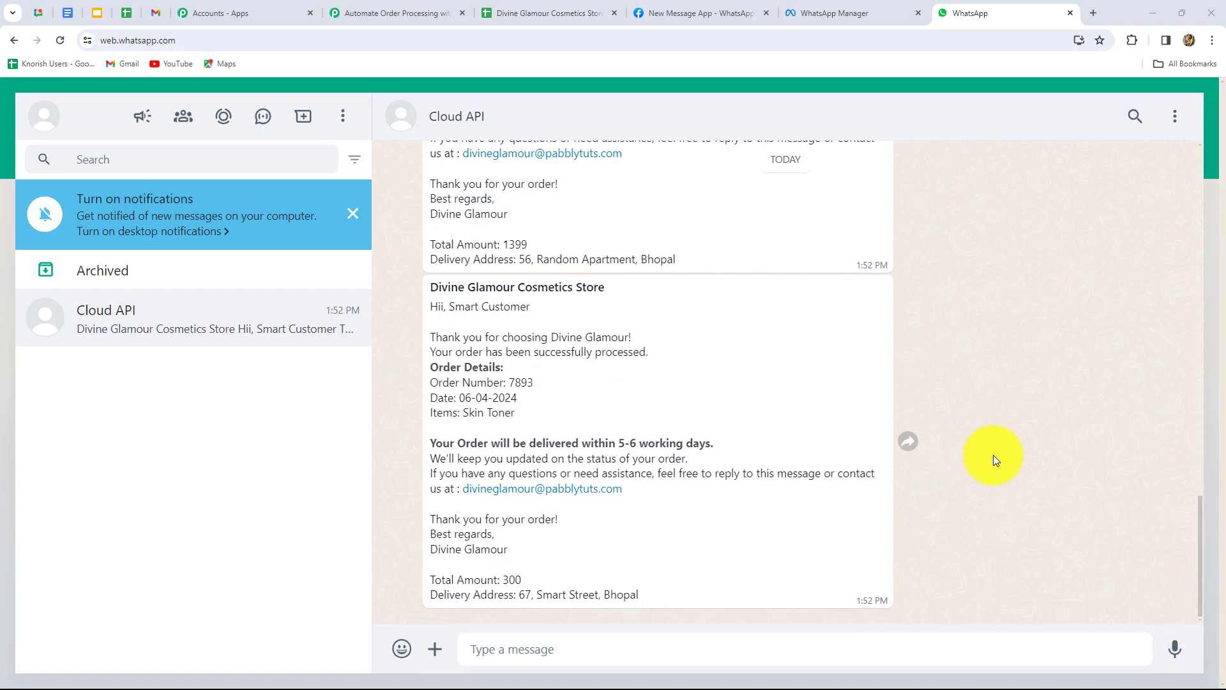
scroll(508, 328, up, 10)
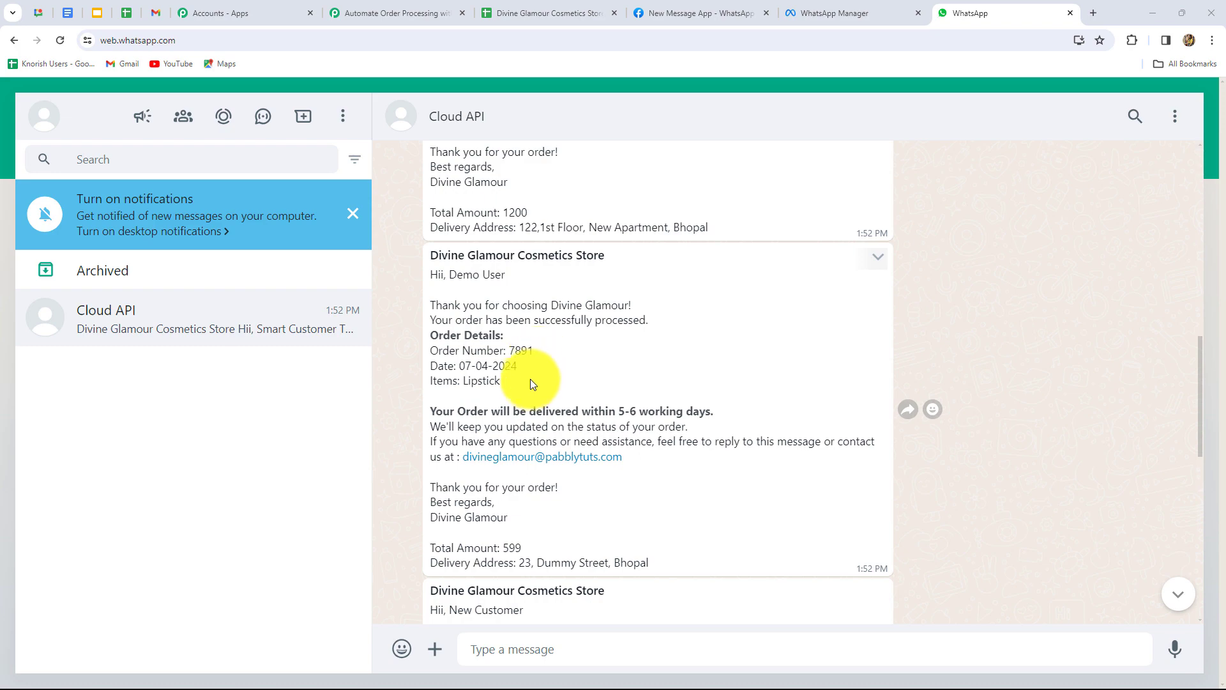
scroll(533, 383, down, 4)
scroll(520, 420, down, 2)
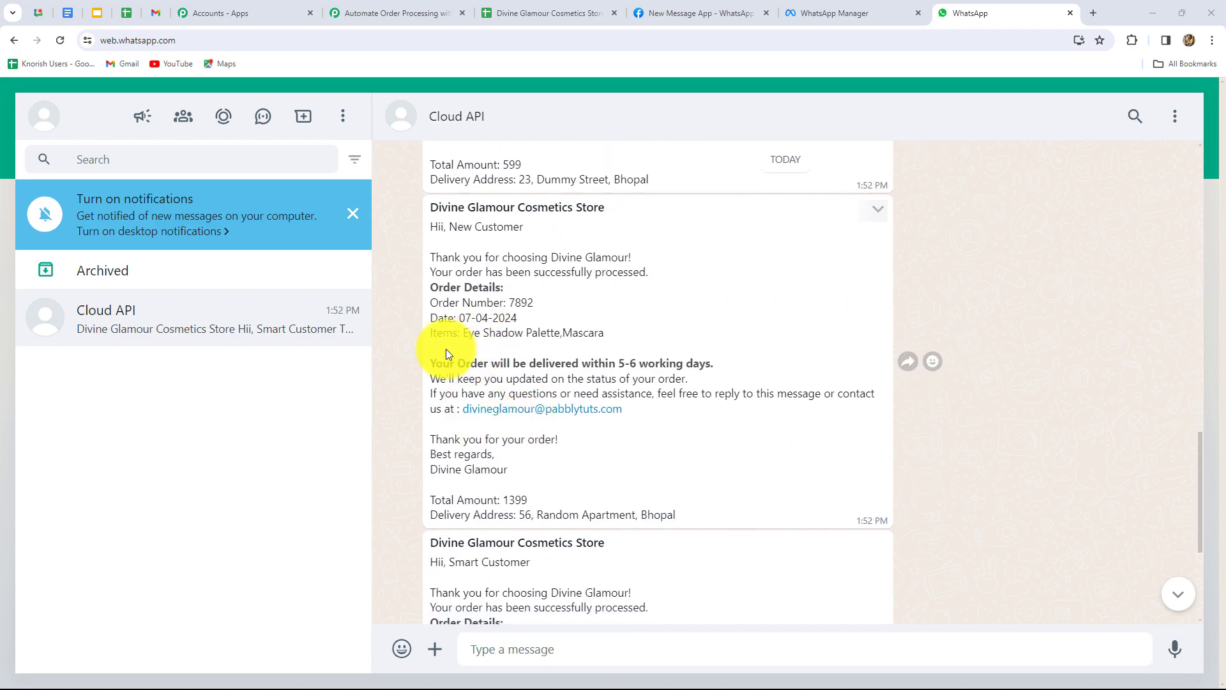
scroll(610, 438, down, 4)
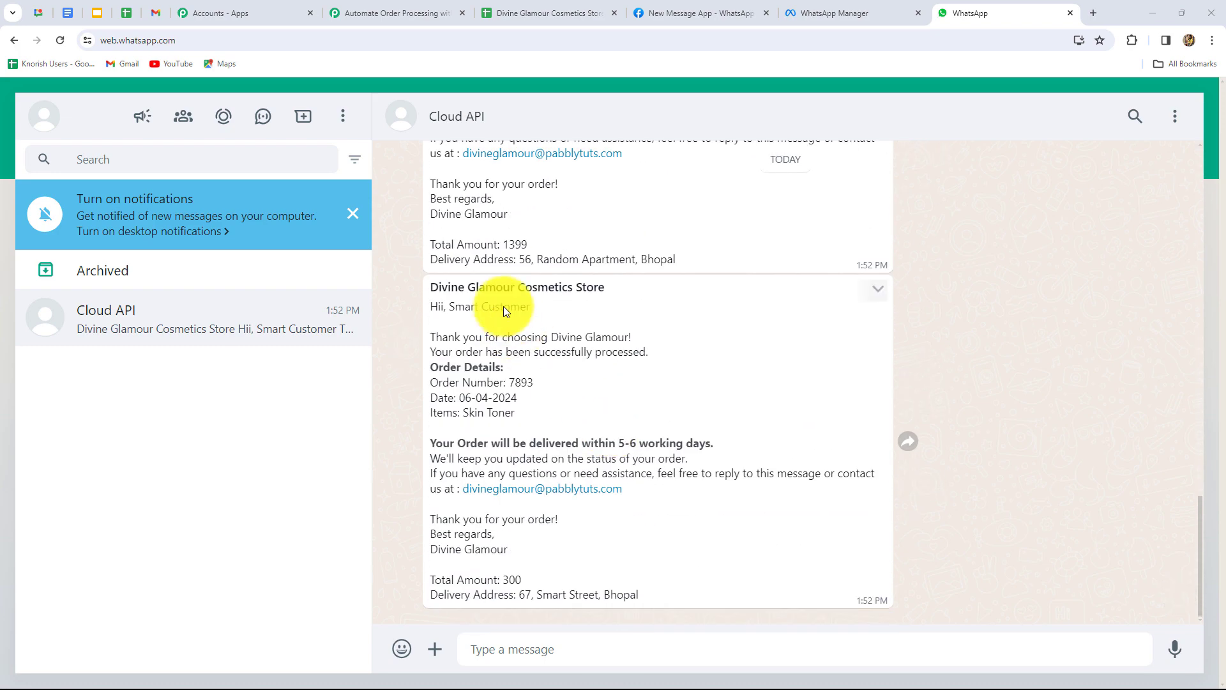
scroll(834, 560, up, 8)
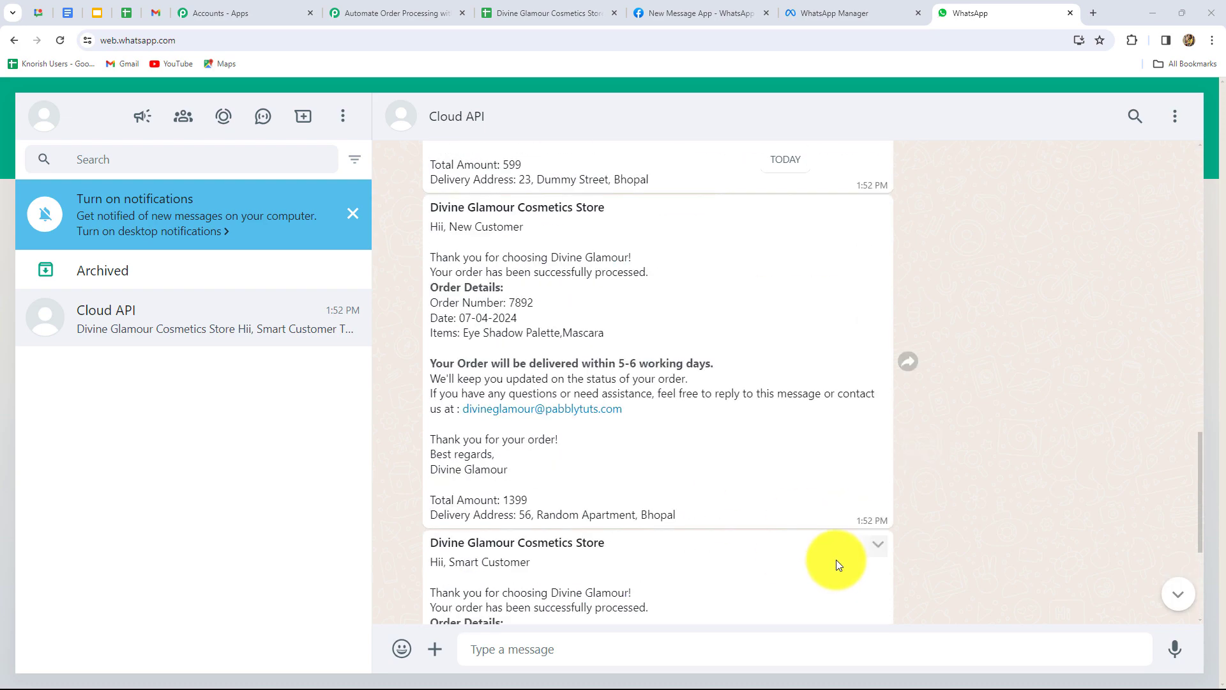
click(513, 11)
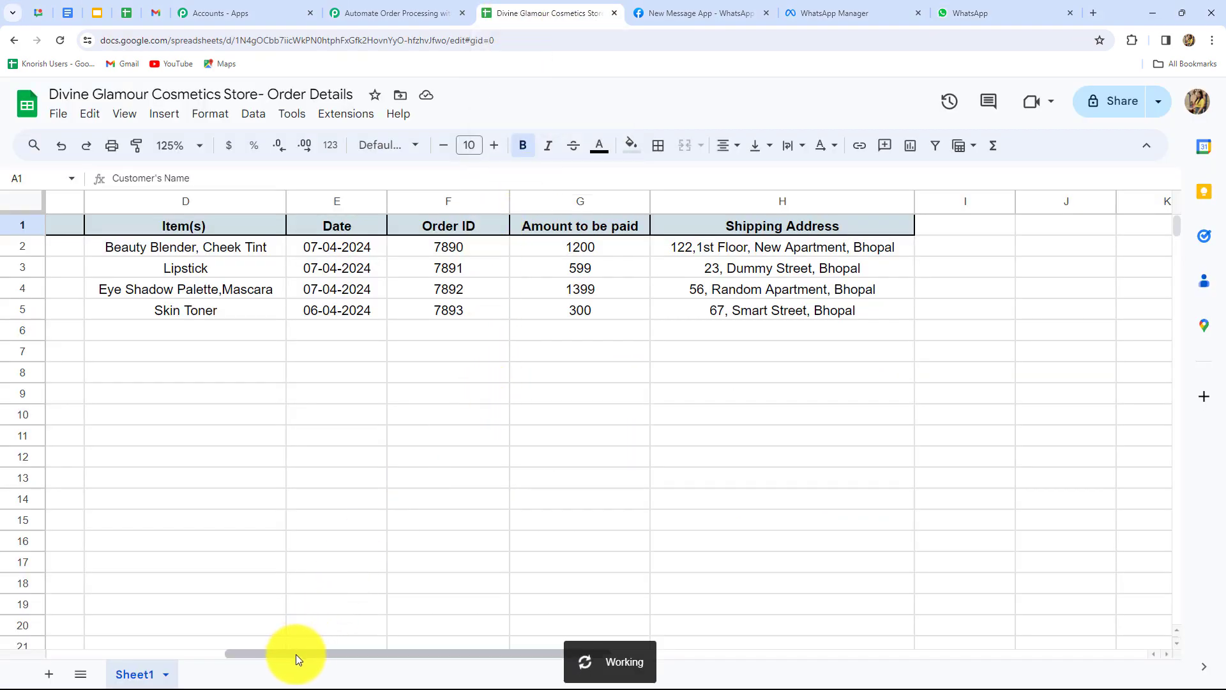
Open the Extensions webhook menu and dismiss it without choosing any option.
drag(296, 653, 121, 654)
click(346, 113)
mouse_move(400, 276)
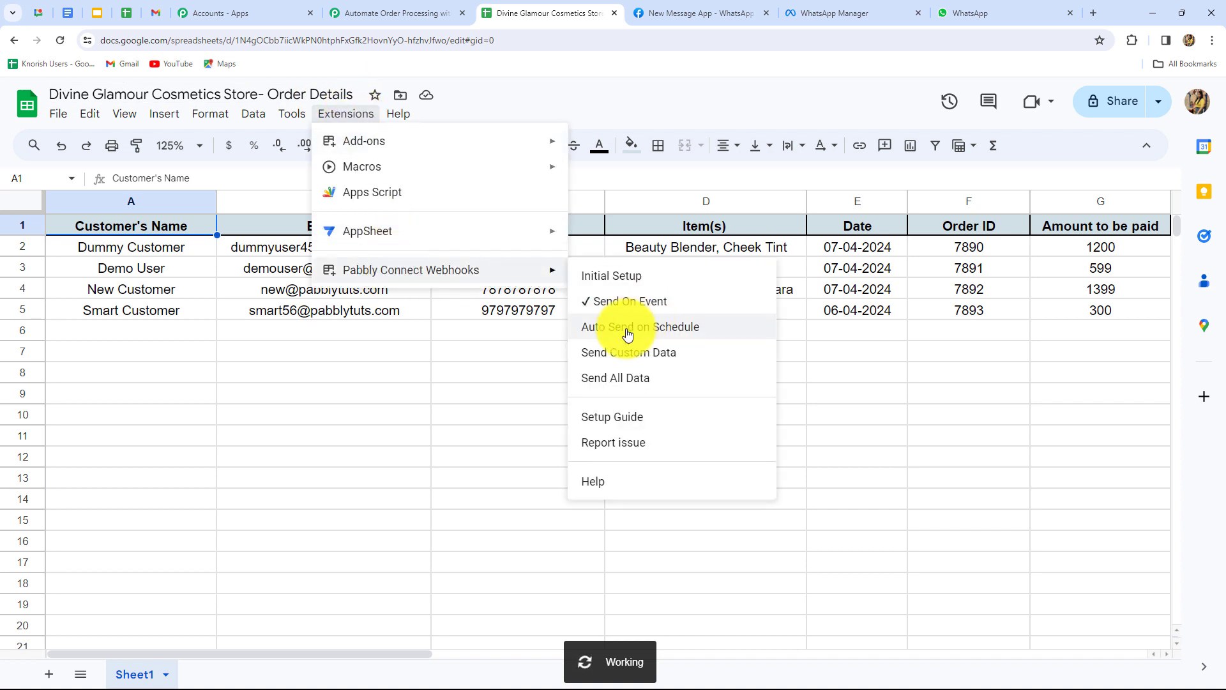
click(216, 504)
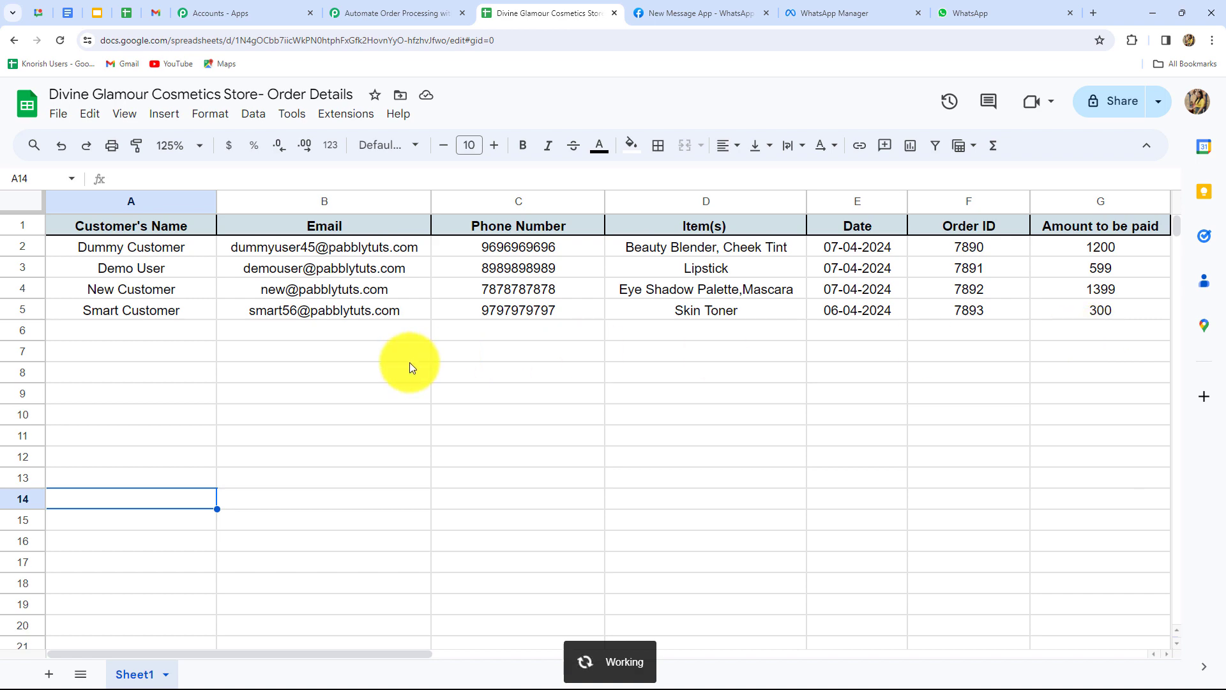
drag(315, 653, 288, 606)
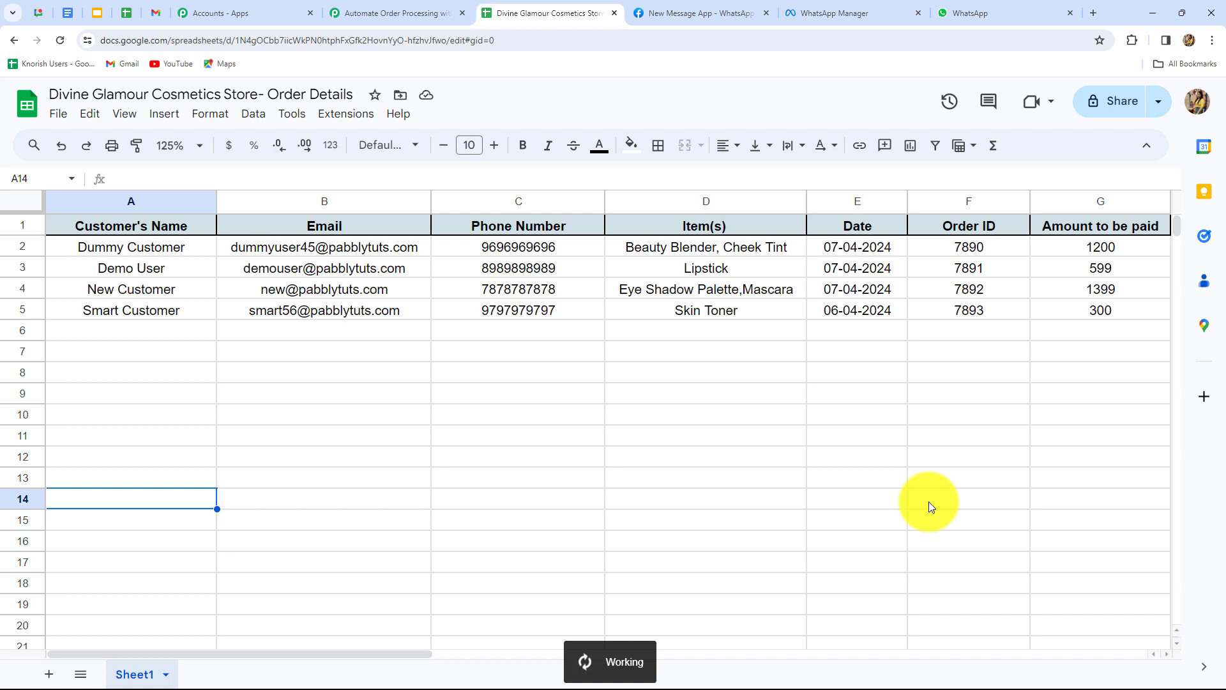
Enter new order 7894 in row 6 for Test Customer: Highlighter, Foundation, totalling 1499.
click(125, 332)
text(Test Customer)
key(Tab)
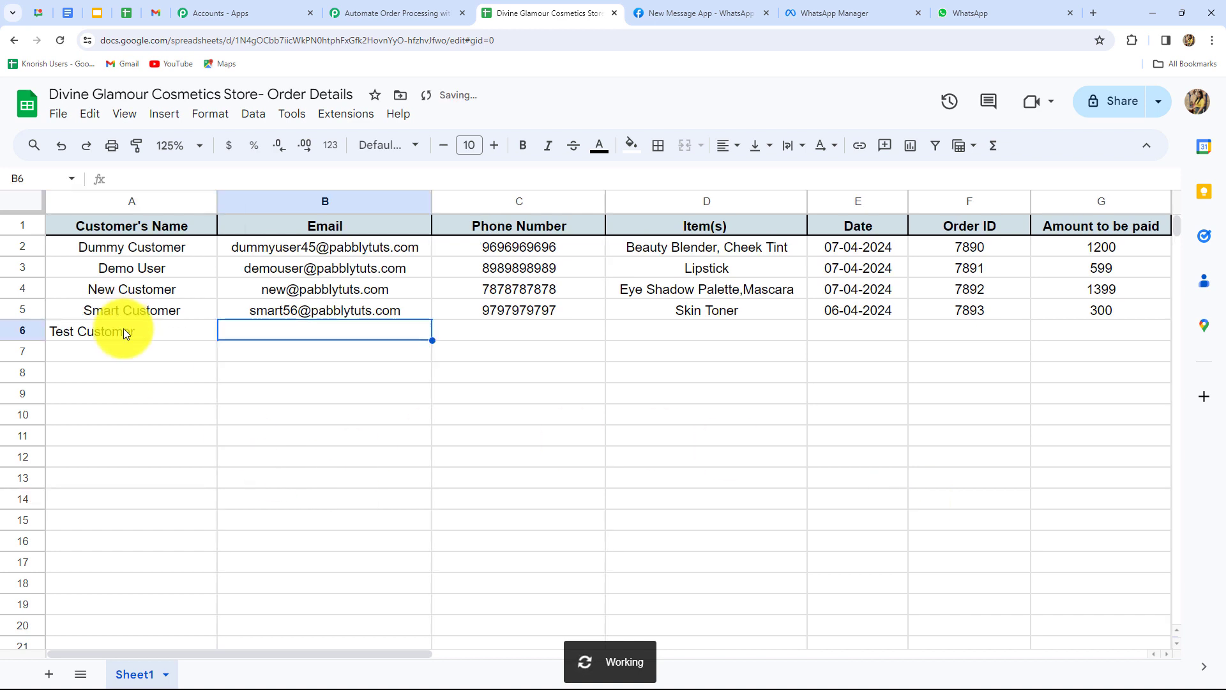
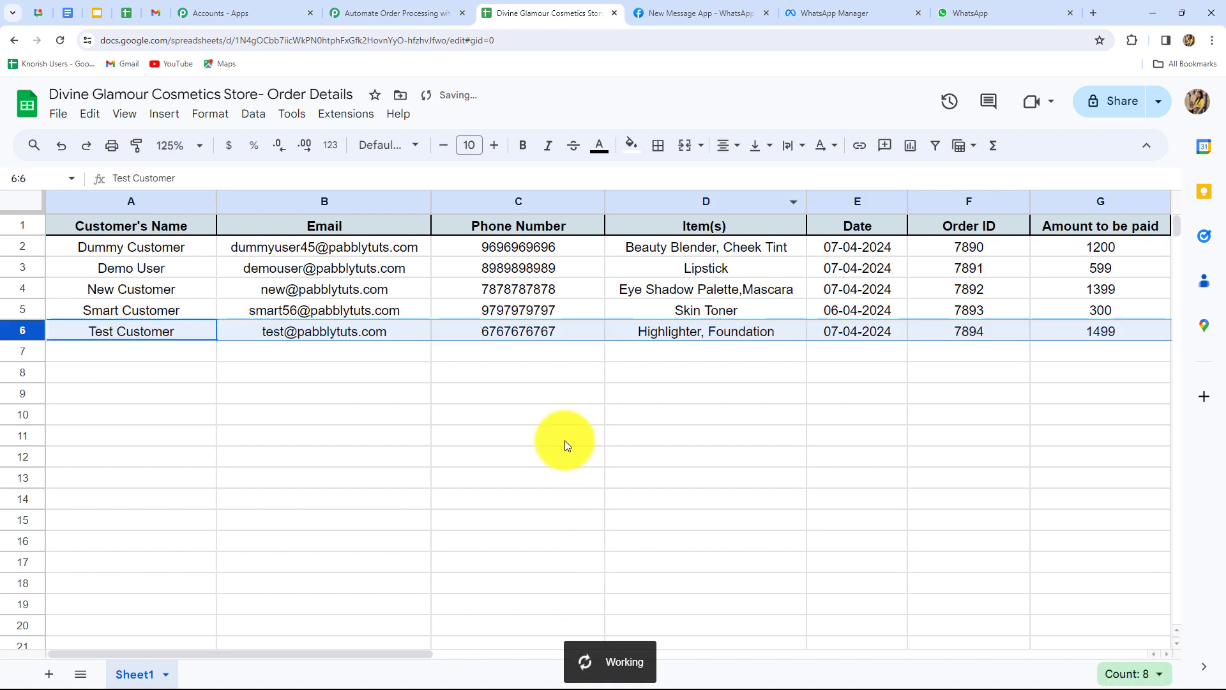
drag(373, 660, 551, 657)
click(749, 359)
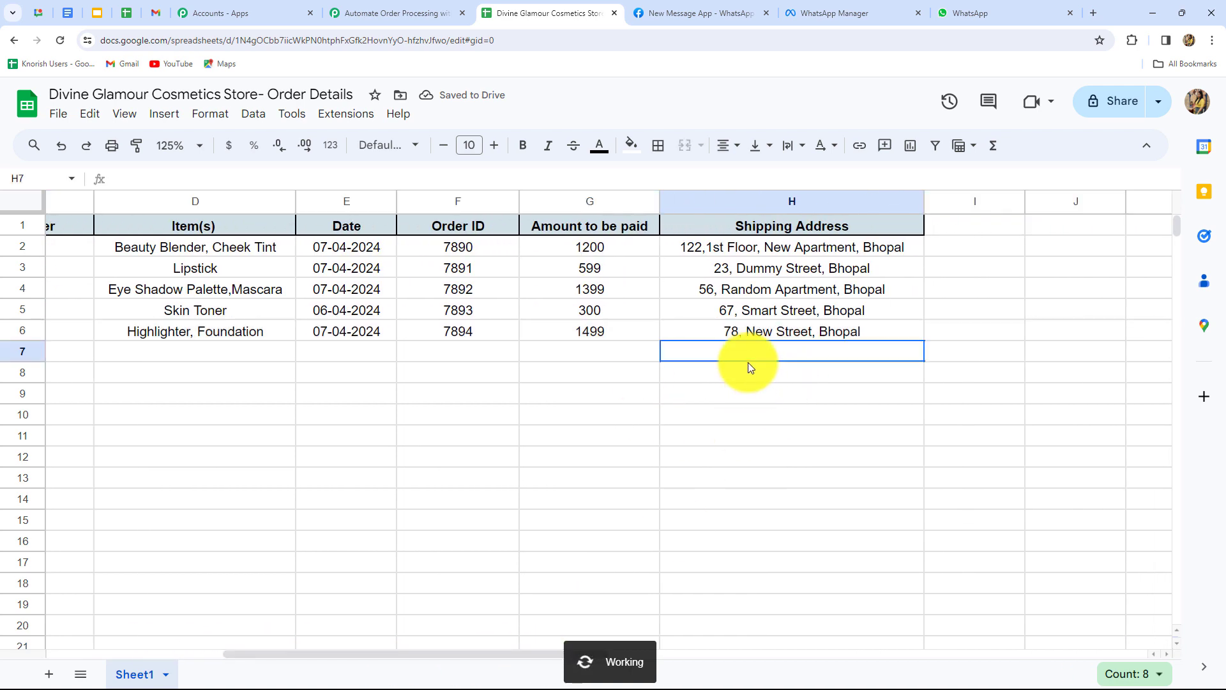
drag(302, 656, 25, 646)
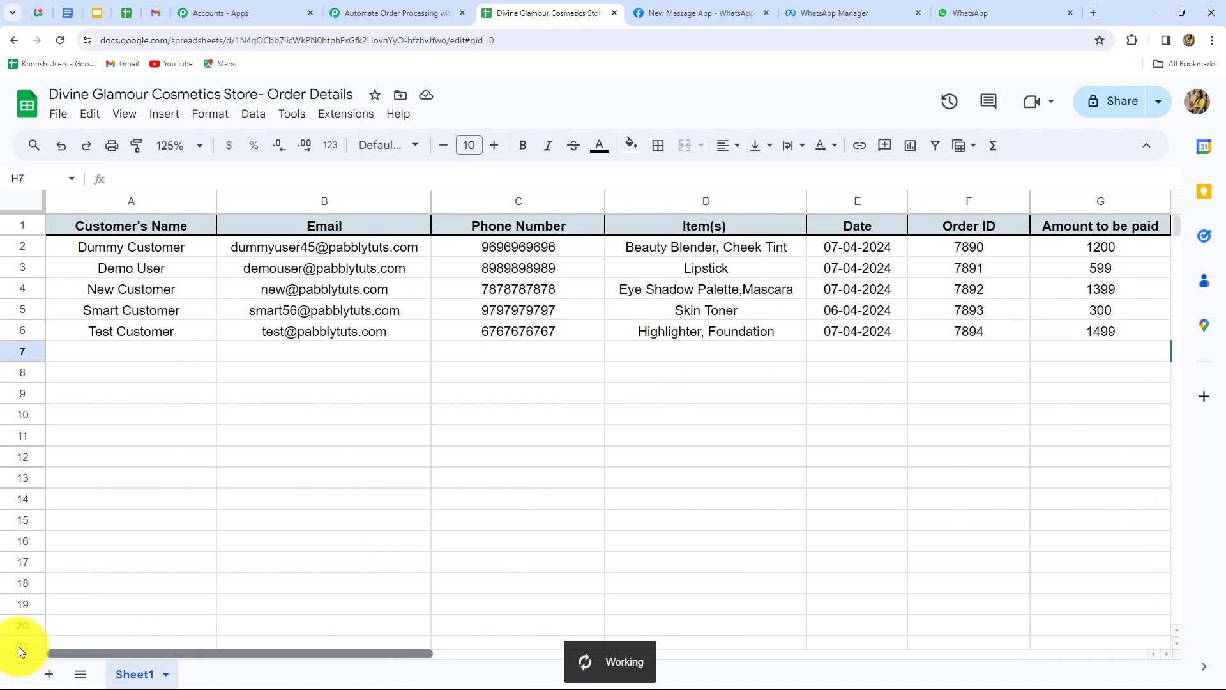
Confirm the order 7894 WhatsApp message arrived, then collapse the Pabbly WhatsApp action step.
key(ctrl+9)
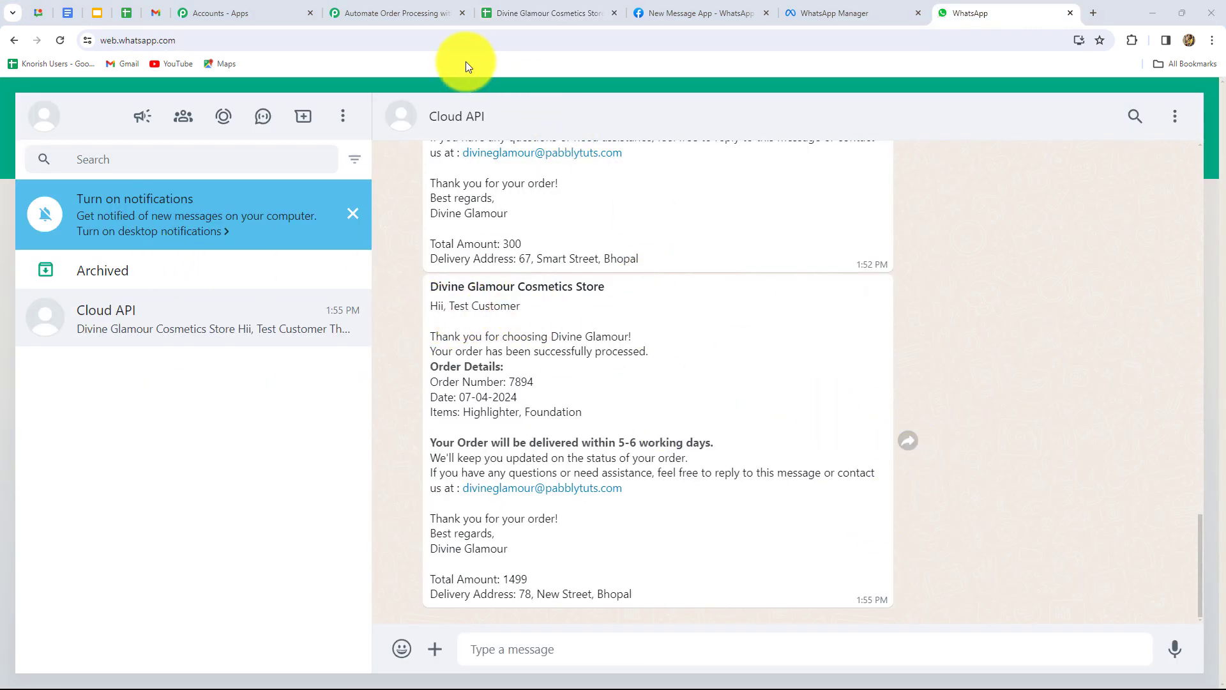
click(406, 11)
scroll(1125, 424, up, 20)
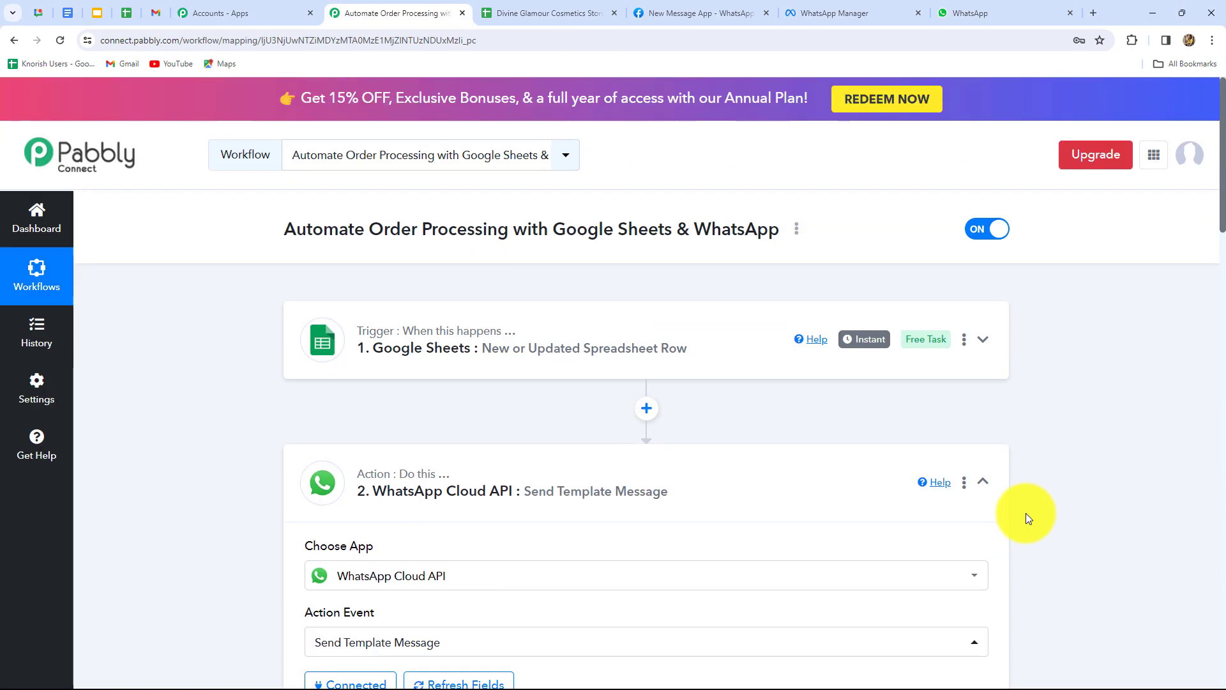
click(982, 481)
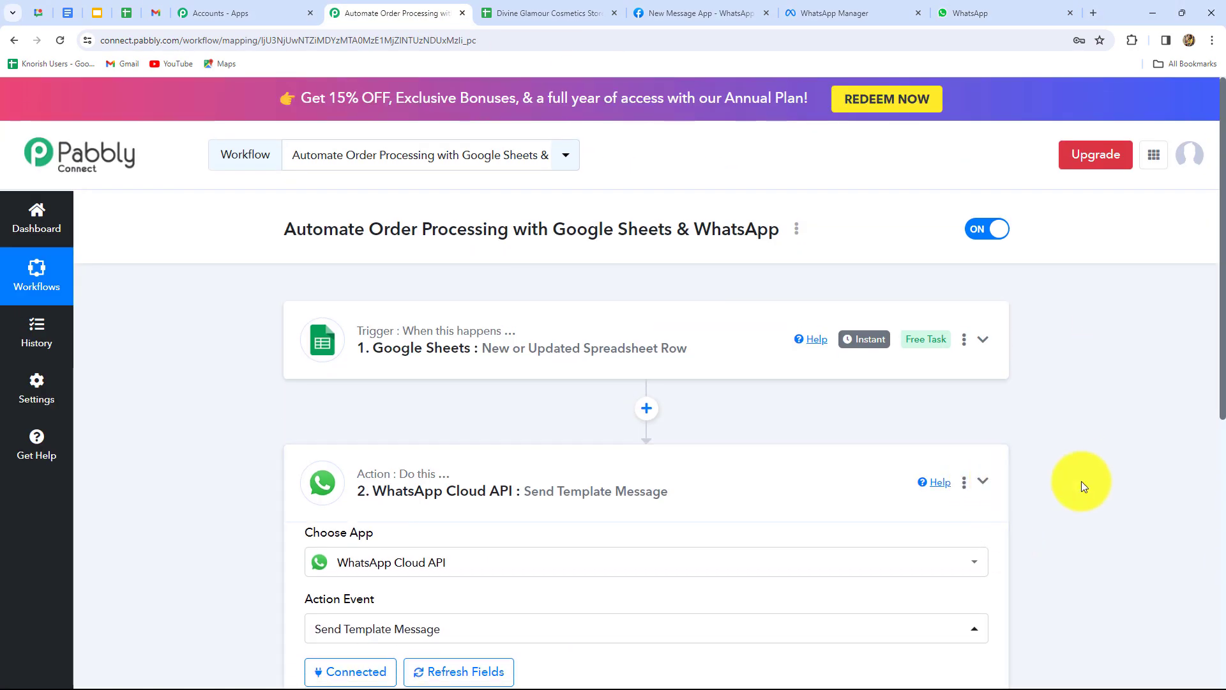